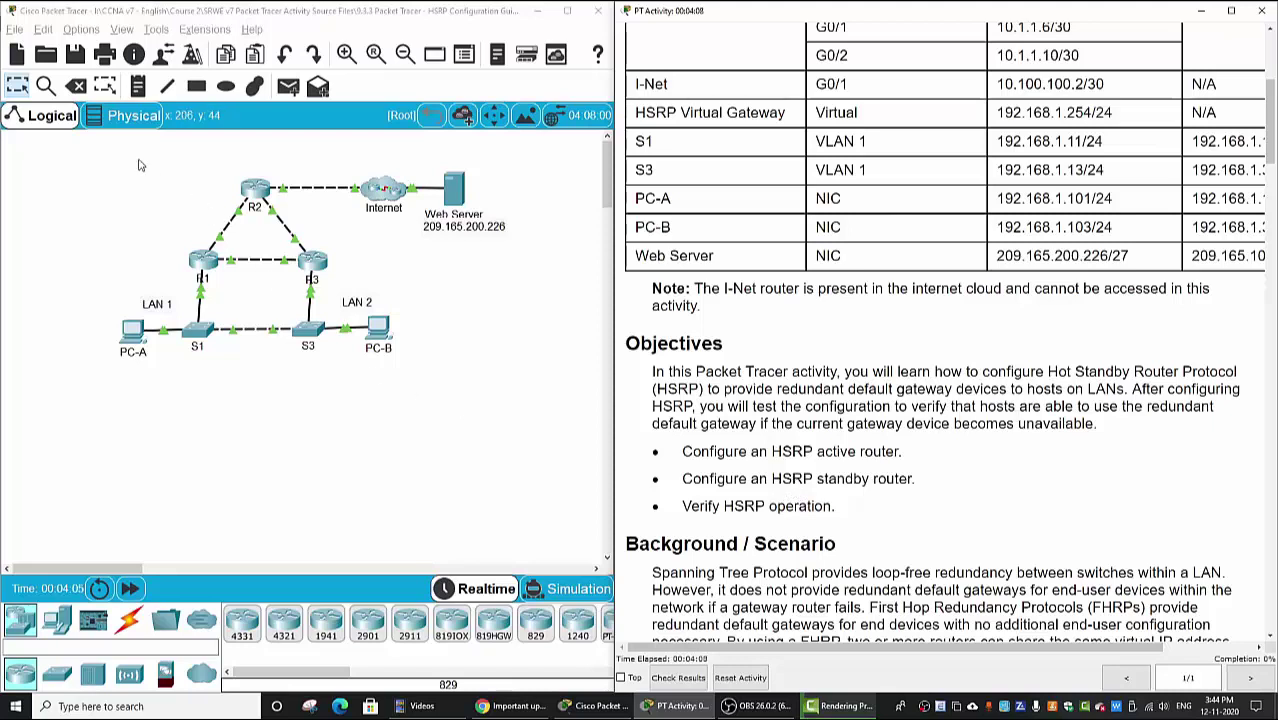
drag(113, 149, 510, 452)
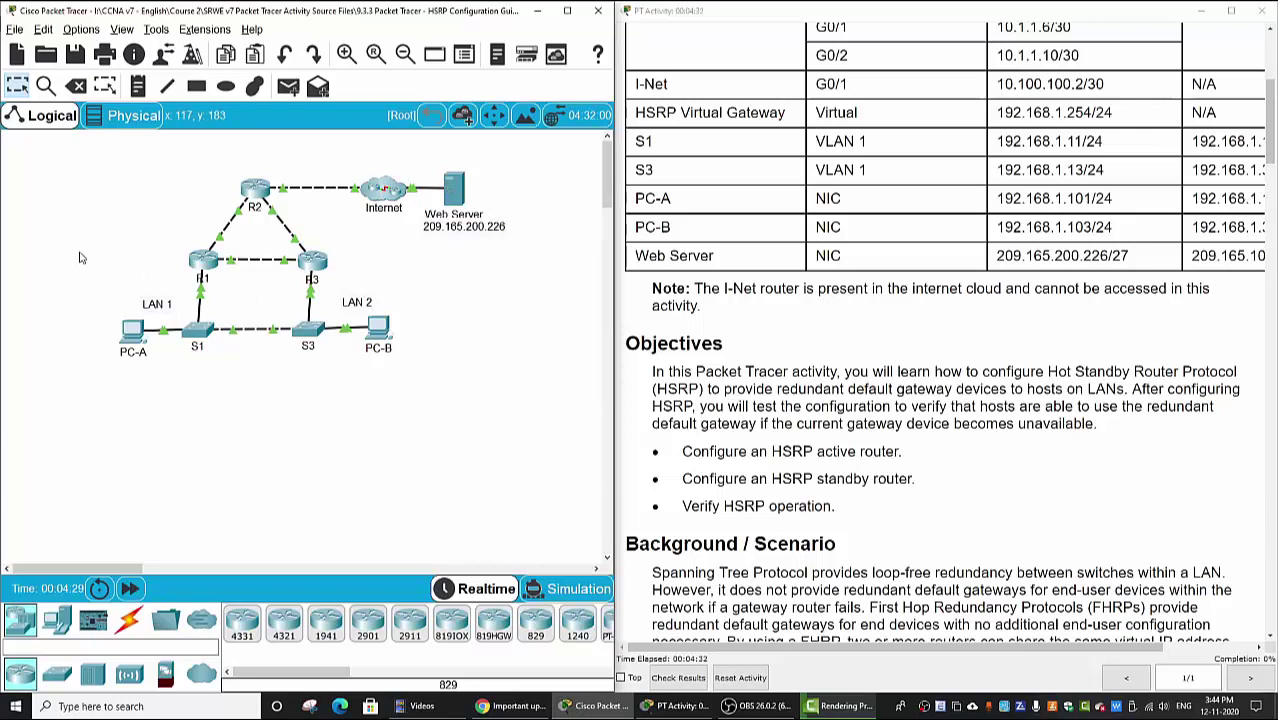
drag(81, 258, 474, 414)
drag(170, 237, 233, 290)
drag(355, 249, 305, 292)
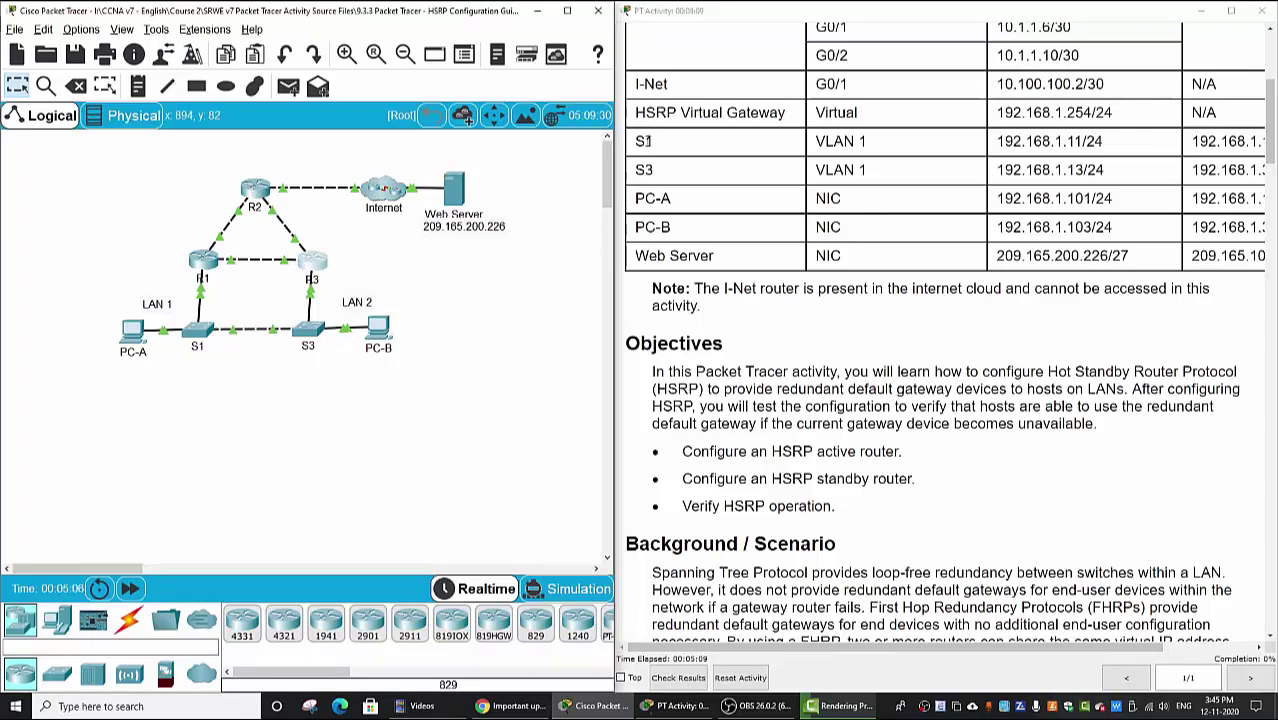
drag(211, 170, 291, 219)
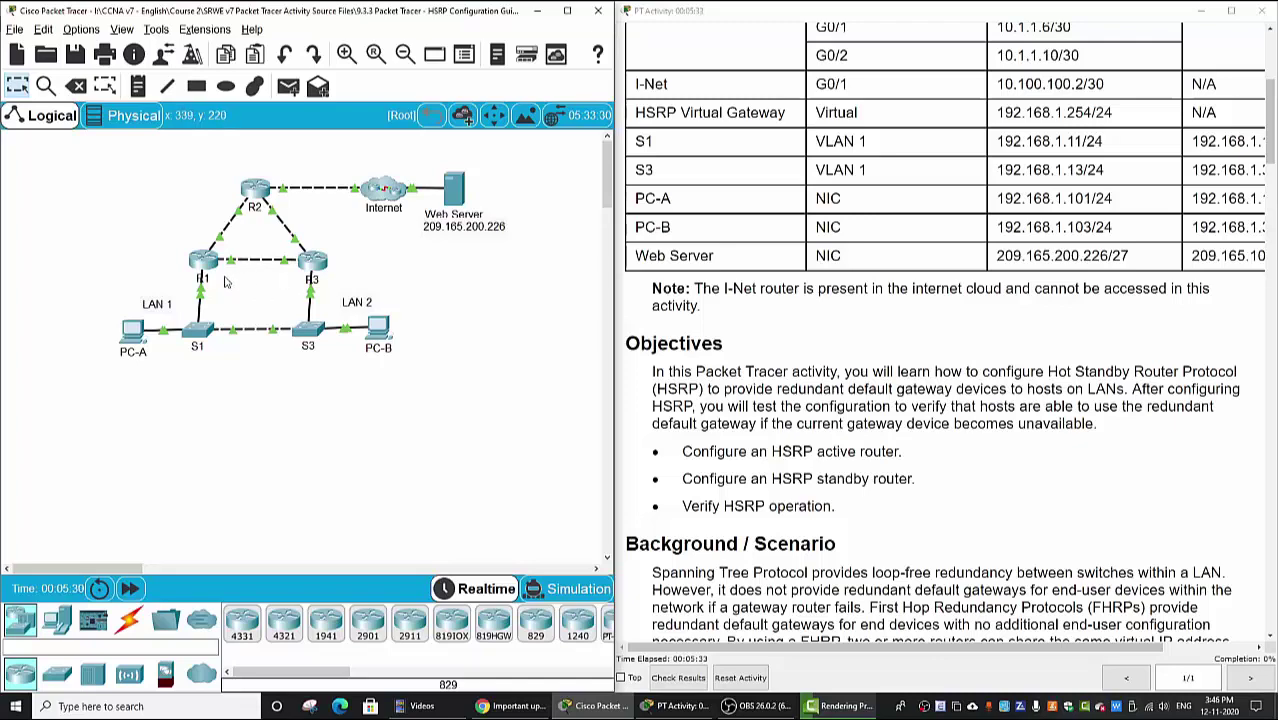
Step: Find Part 1, Step 1 of the activity instructions and open the command prompt on PC-A
scroll(880, 484, down, 6)
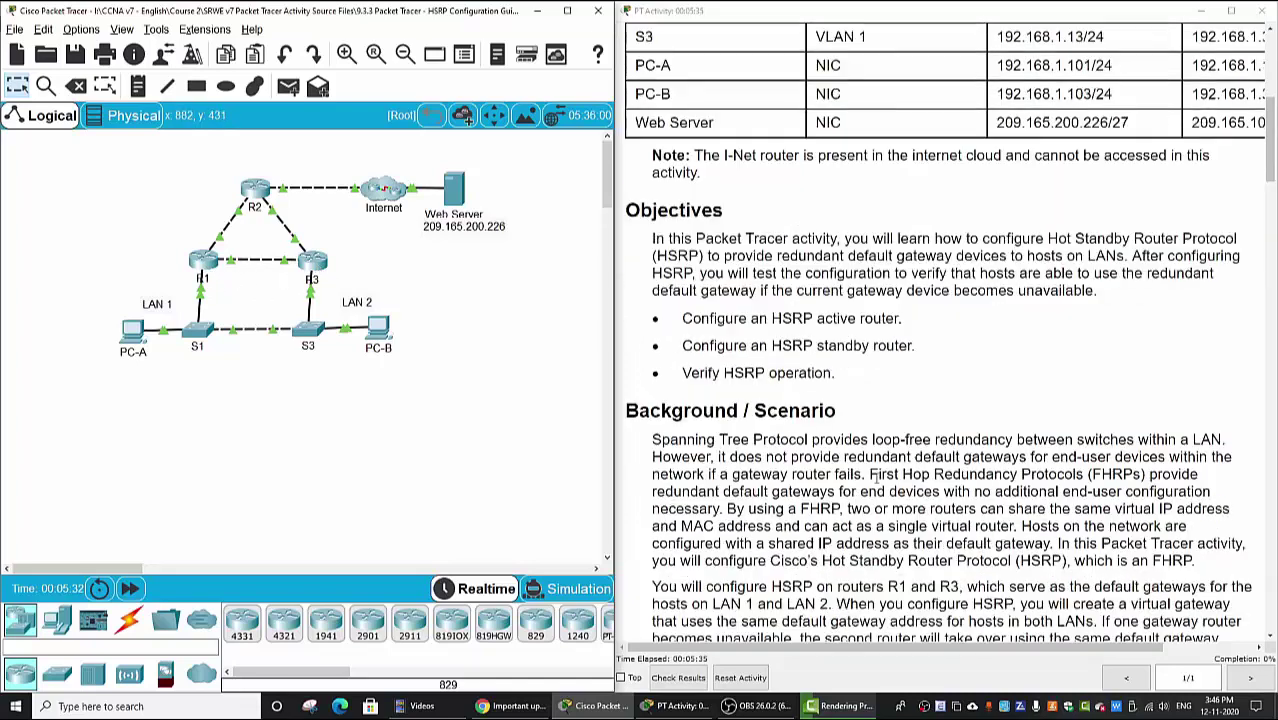
scroll(880, 484, down, 4)
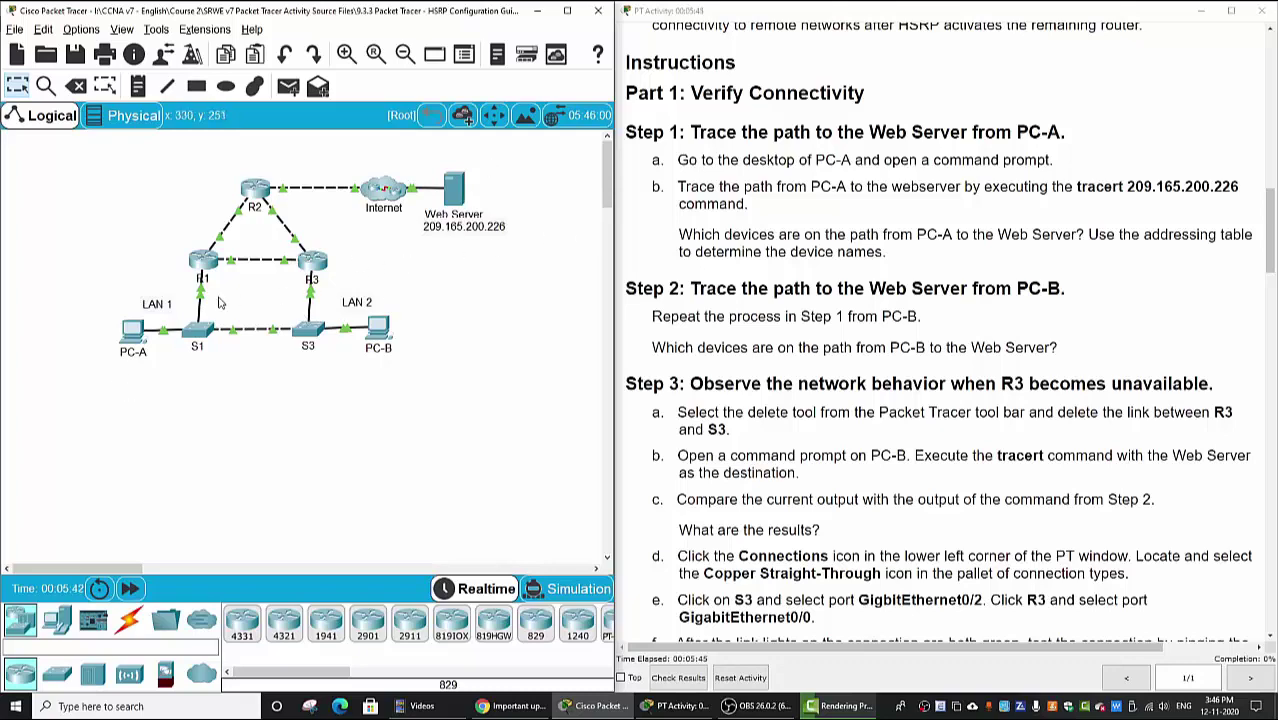
click(133, 333)
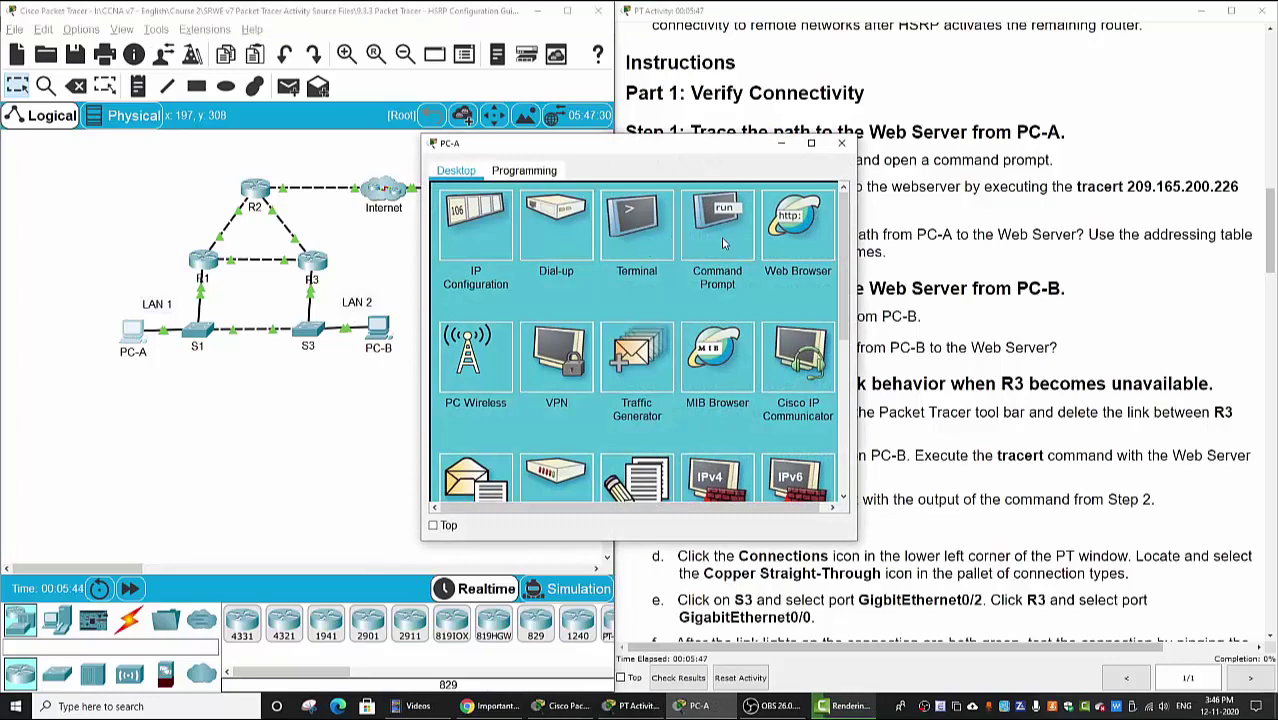
click(724, 243)
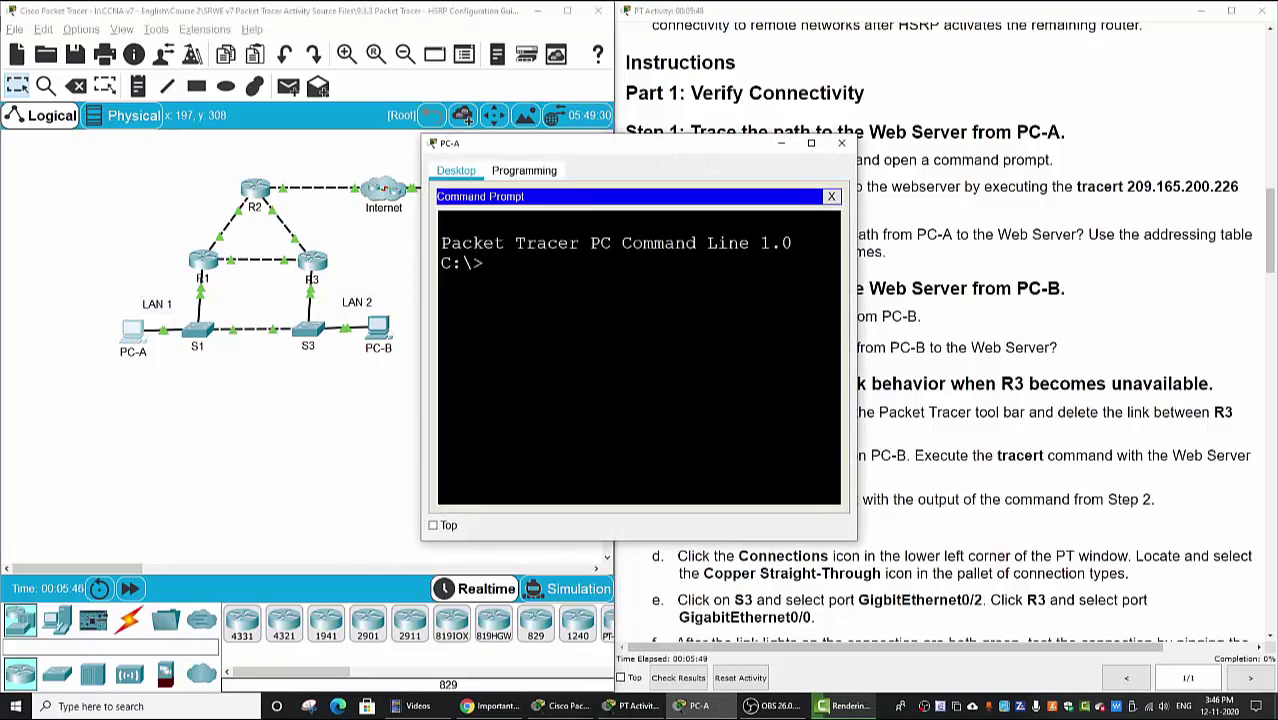
Step: Run tracert 209.165.200.226 from PC-A to trace the path to the Web Server, and widen the window to fit the output
text(tracert)
click(452, 237)
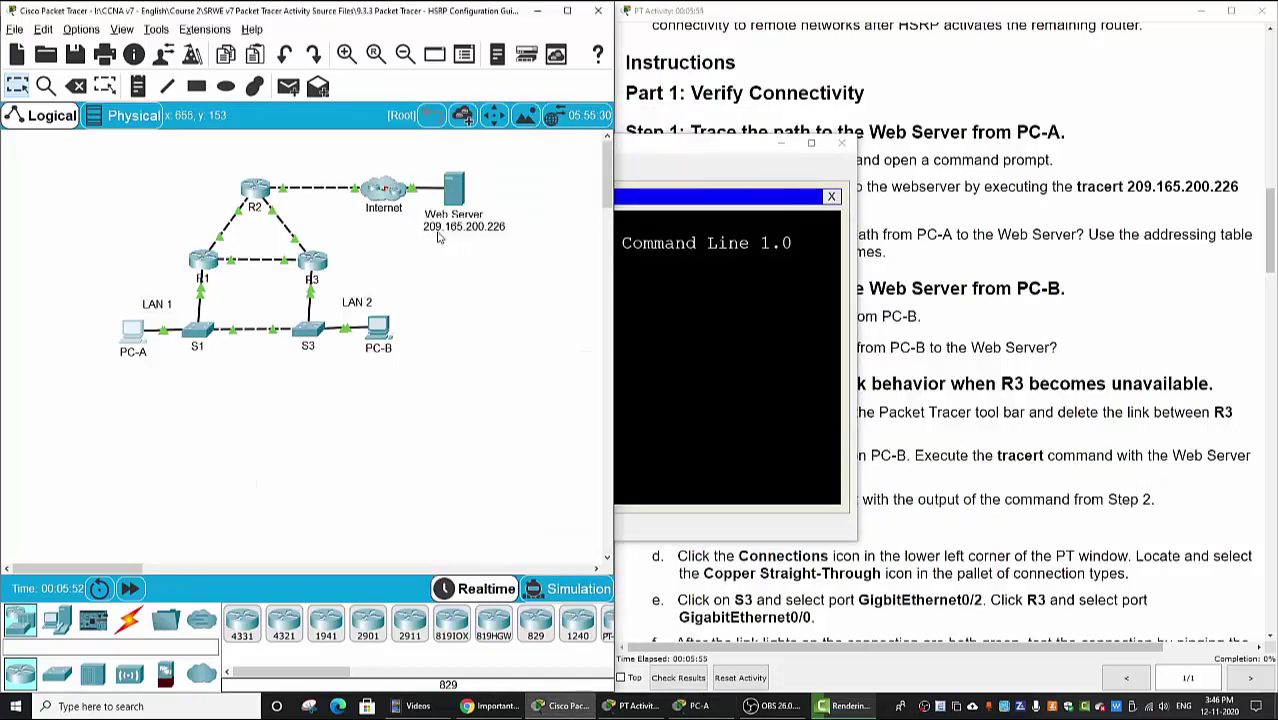
click(660, 320)
text(rt )
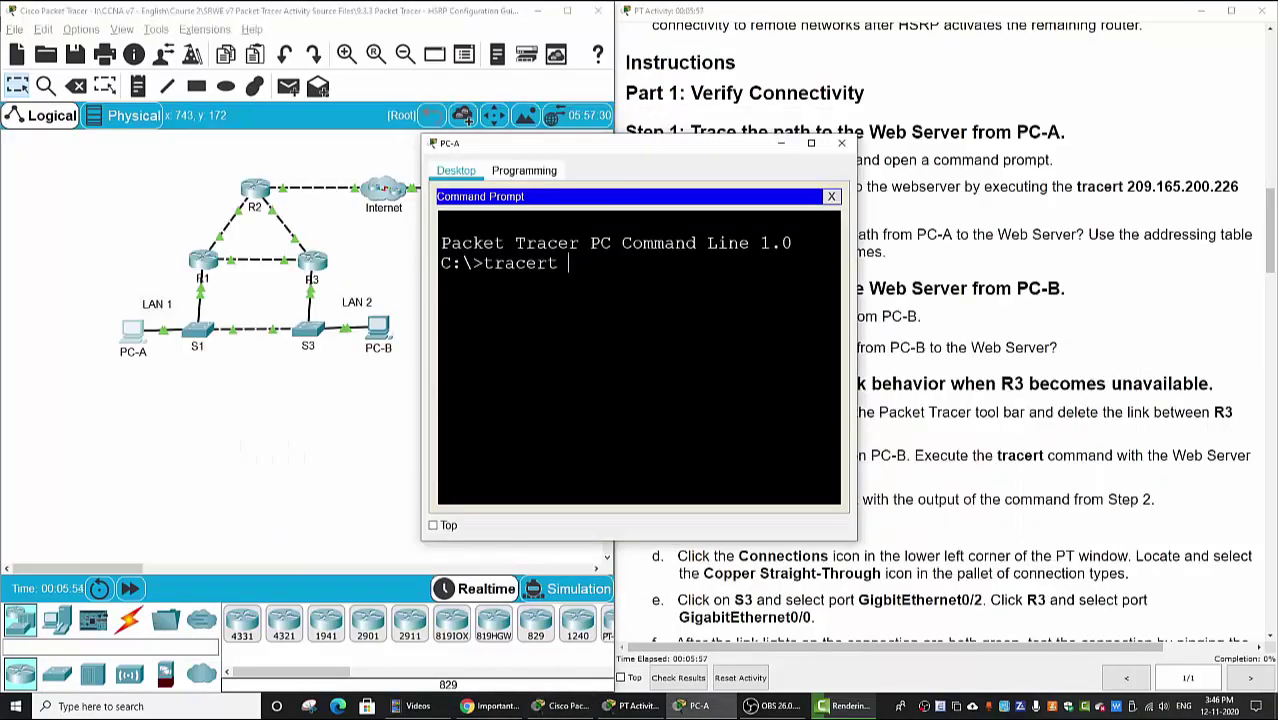
text(209.165.200.)
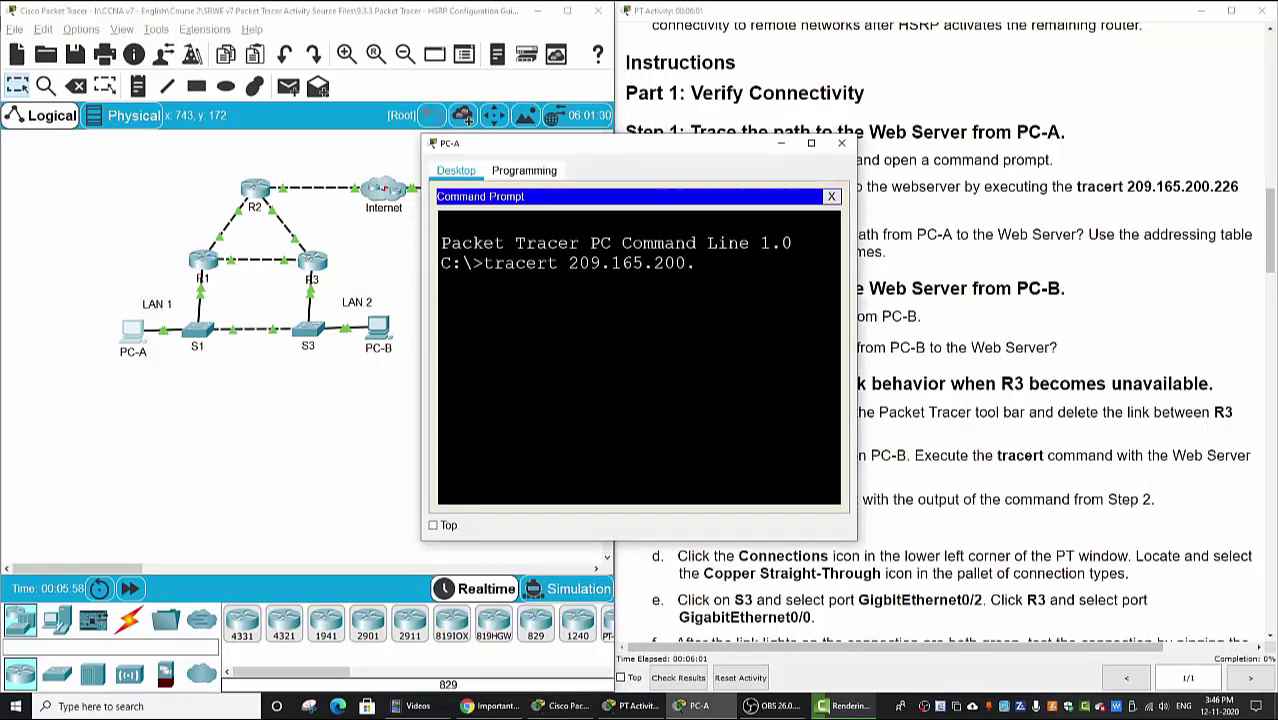
drag(715, 150, 849, 130)
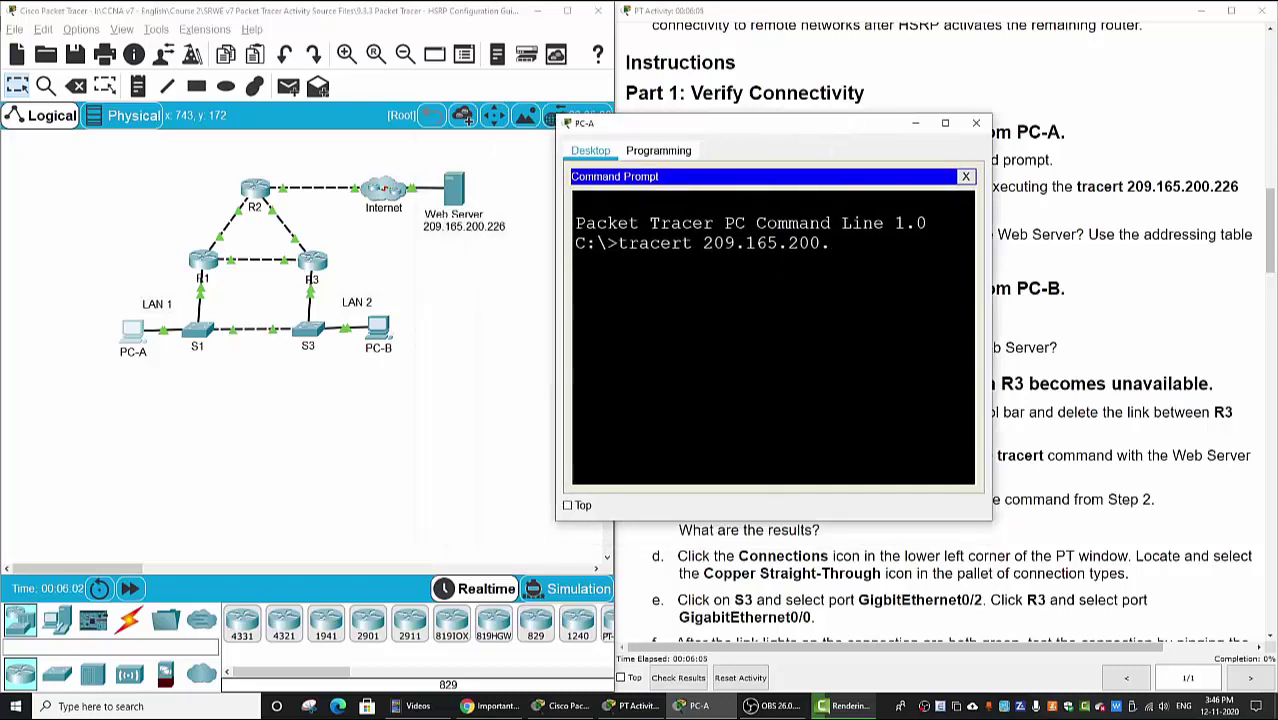
text(.226)
key(Return)
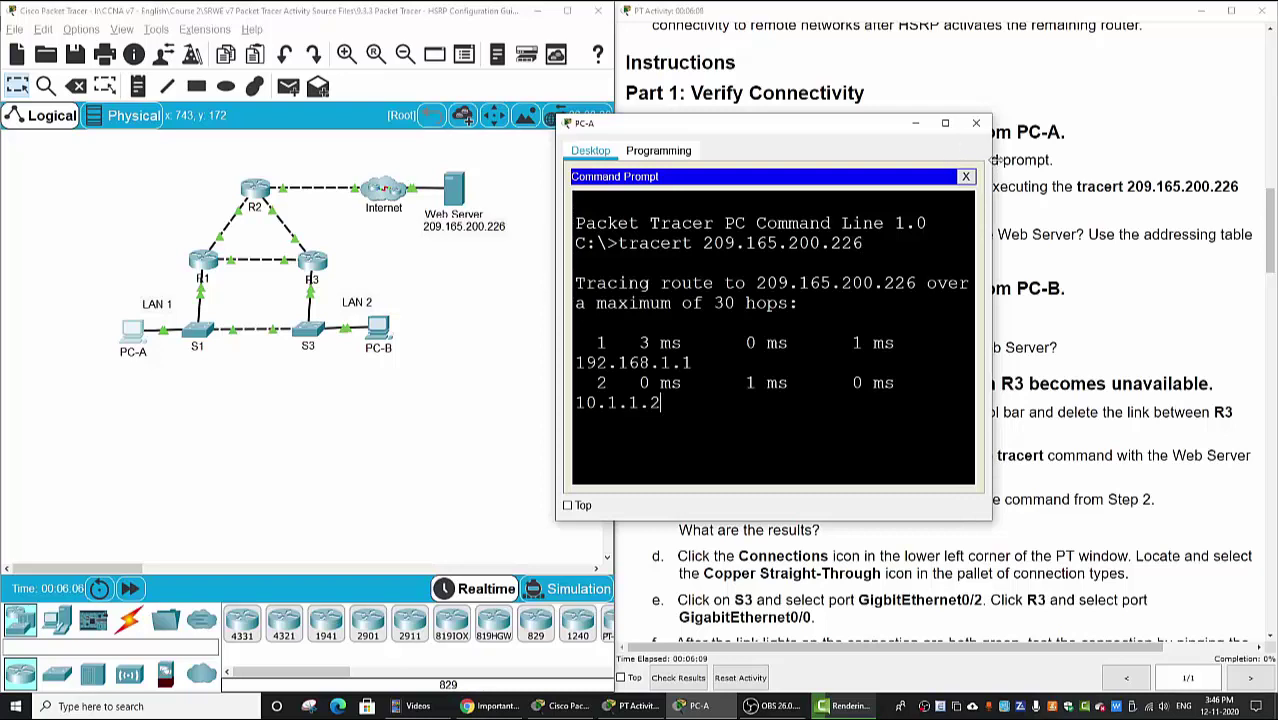
drag(995, 160, 1236, 160)
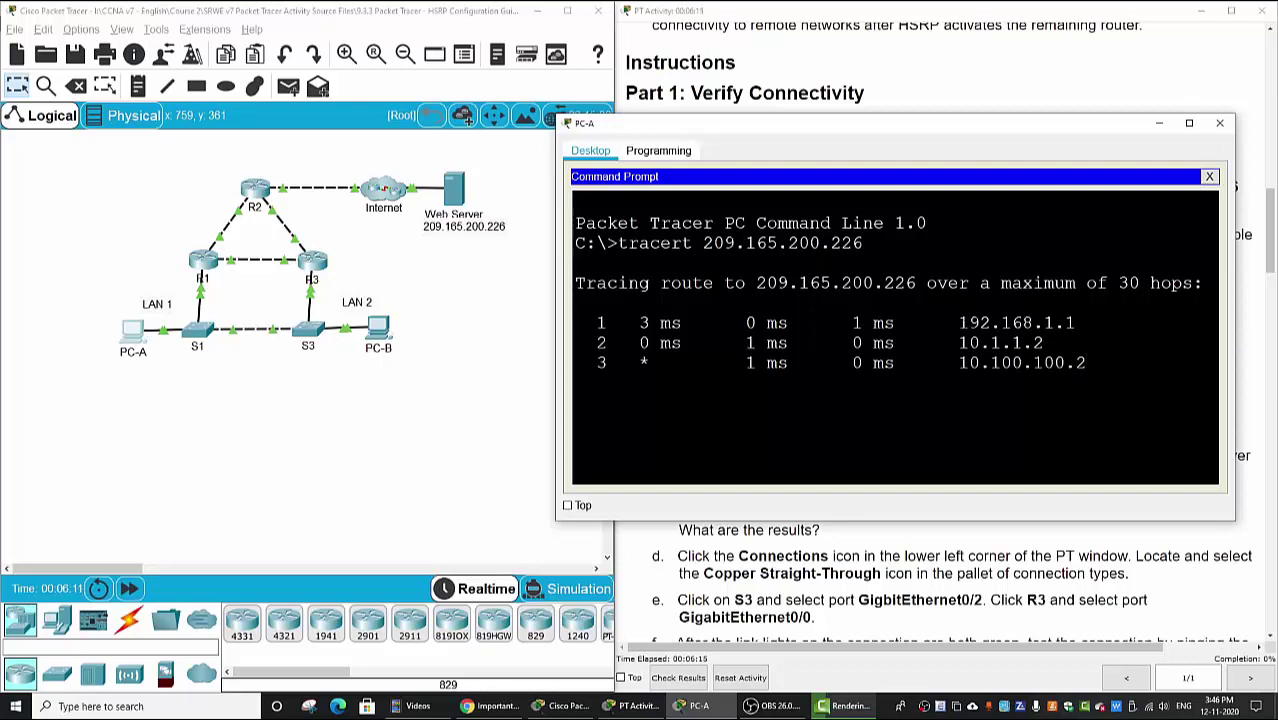
Step: Compare the first two hops of PC-A's trace with the addressing table and the R1–R2 link in the topology
drag(948, 323, 1076, 323)
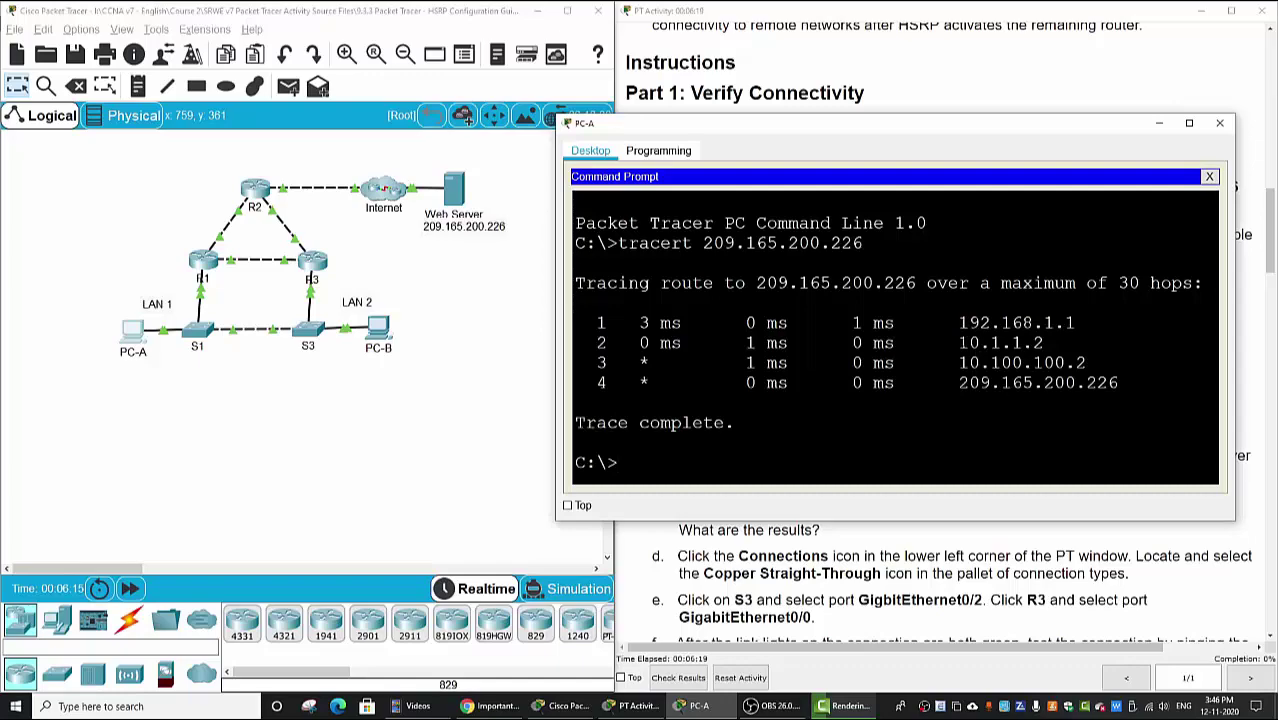
drag(957, 343, 1045, 343)
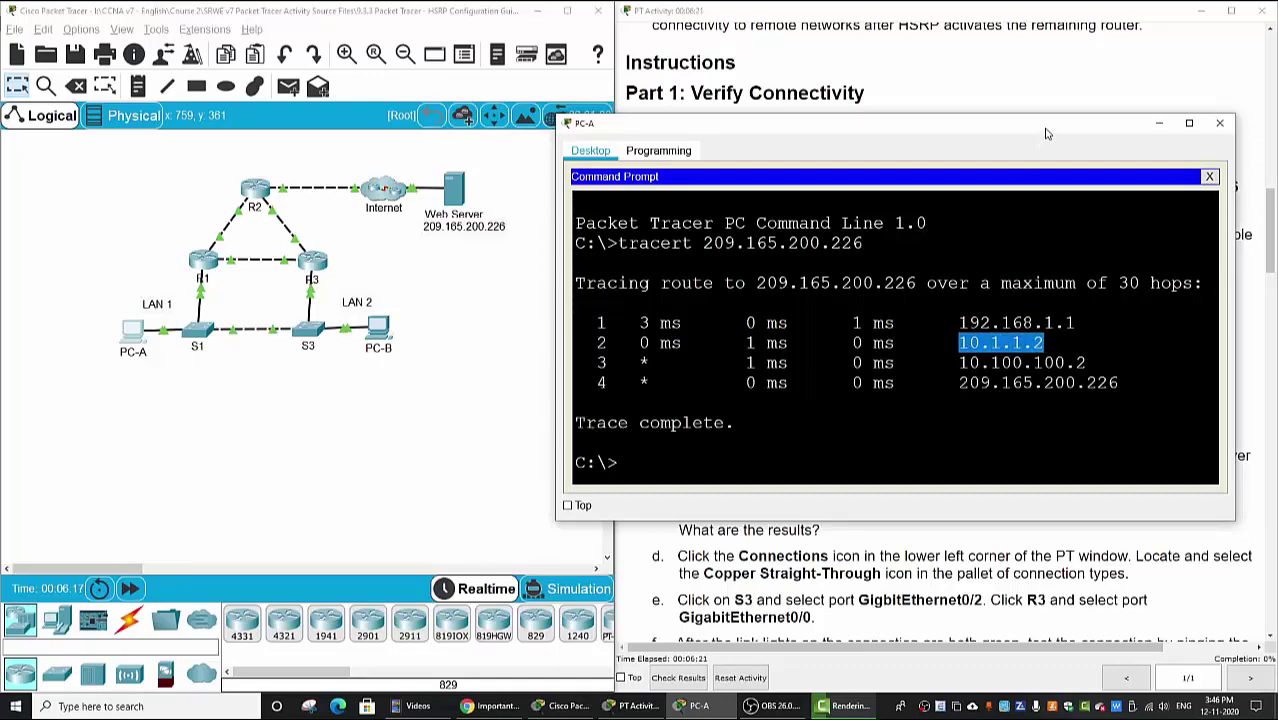
drag(1046, 133, 587, 132)
scroll(1060, 420, up, 10)
scroll(1183, 220, up, 5)
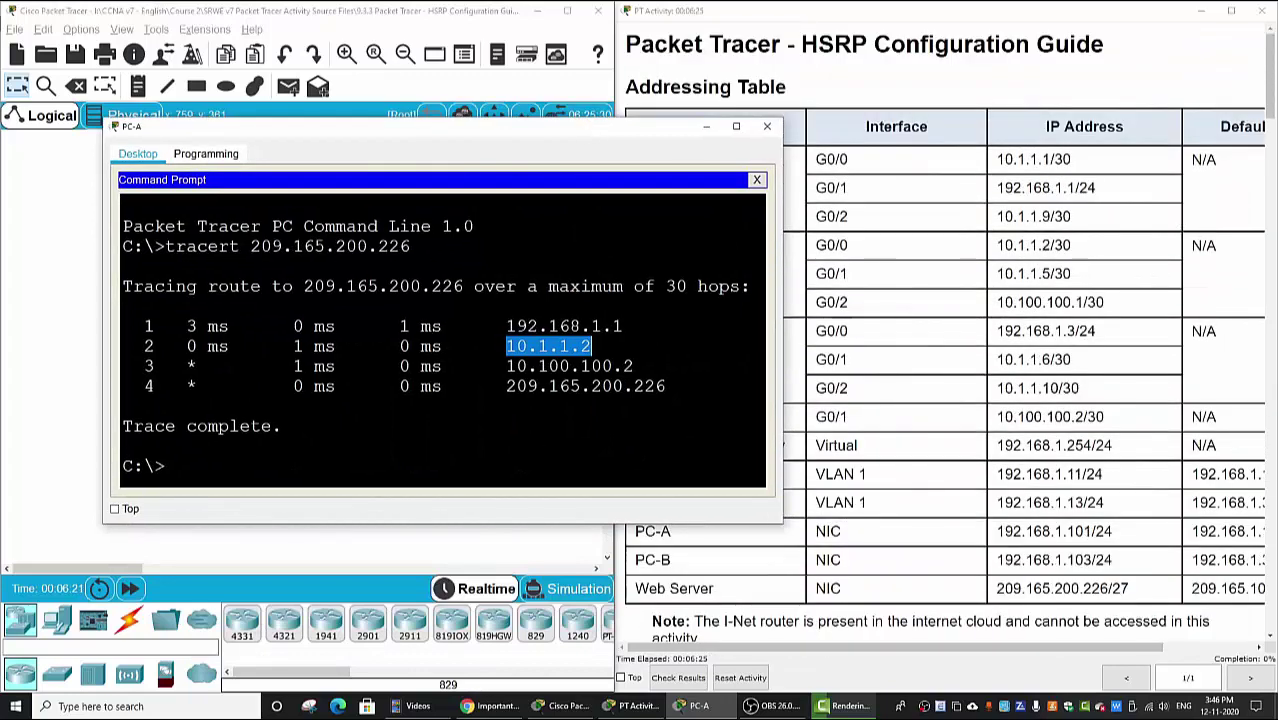
drag(506, 326, 623, 326)
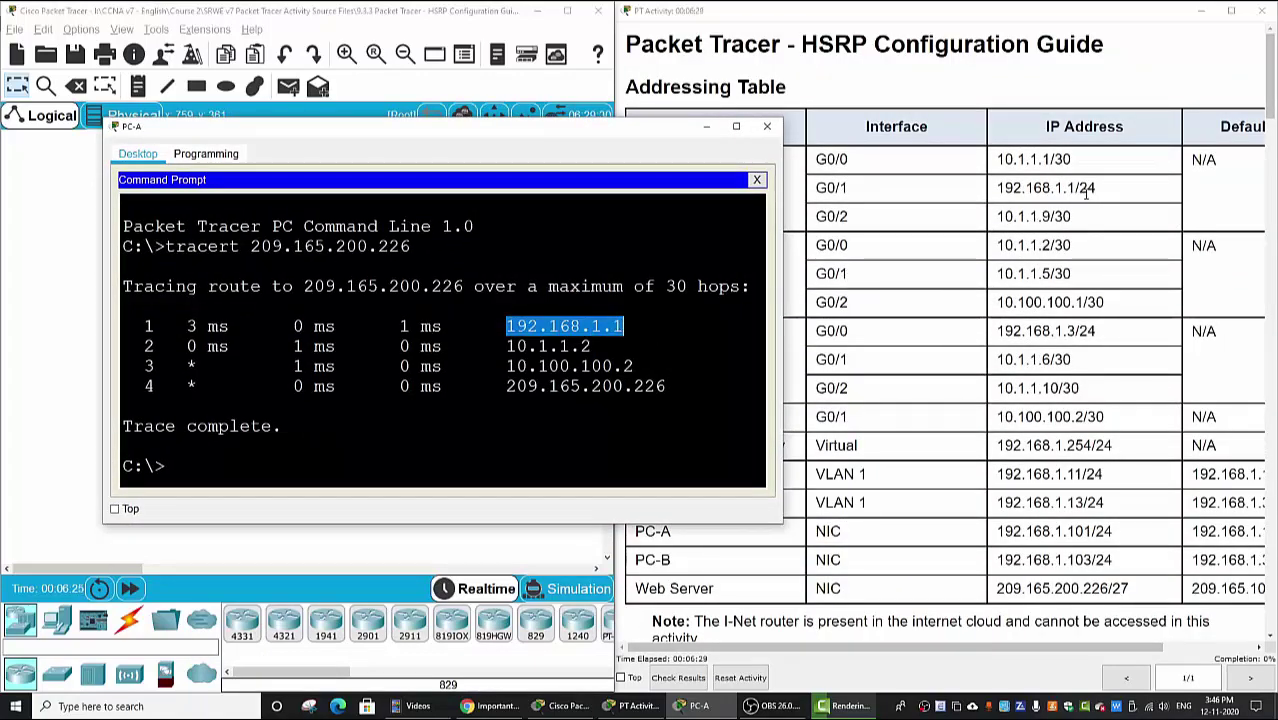
drag(607, 118, 967, 323)
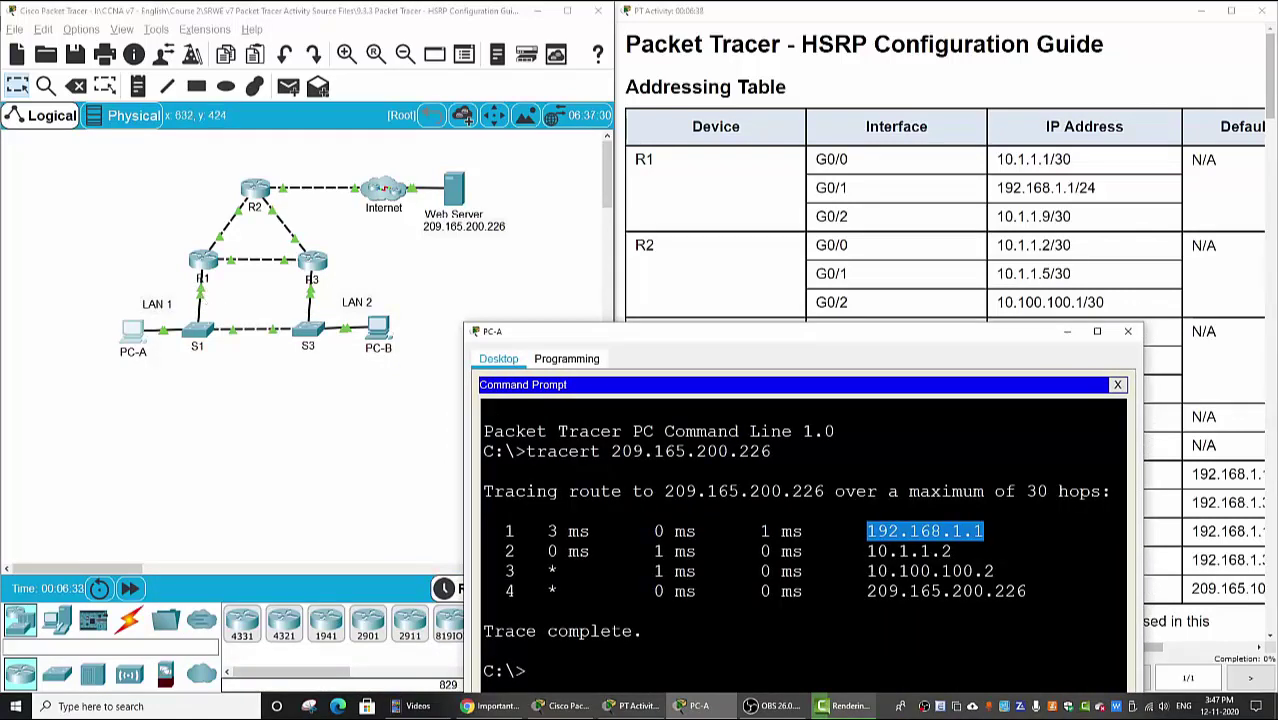
drag(867, 551, 953, 551)
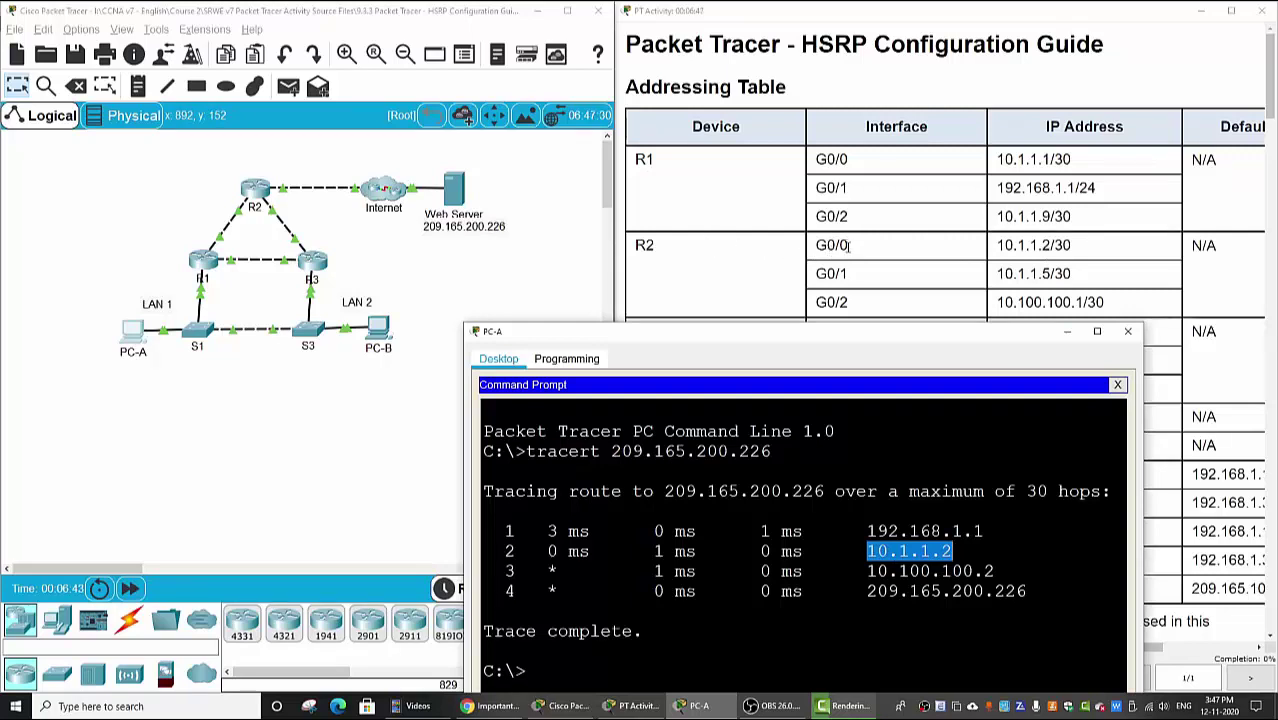
click(240, 212)
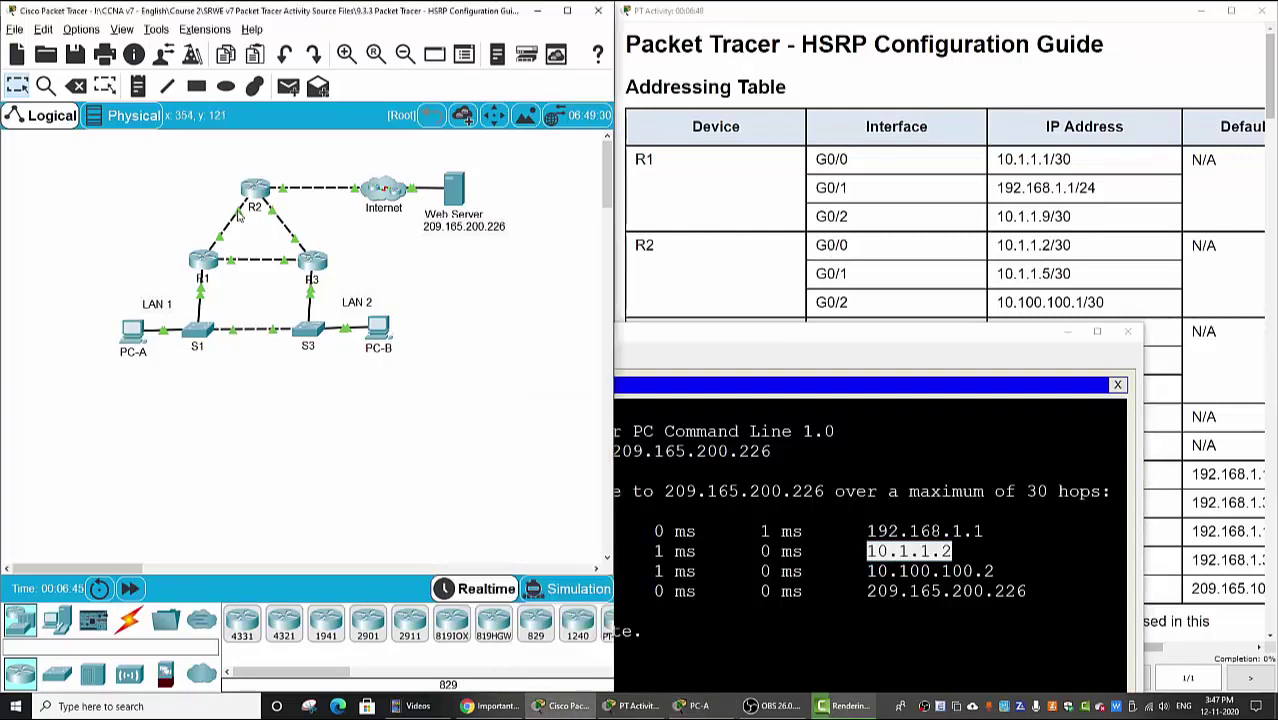
mouse_move(238, 214)
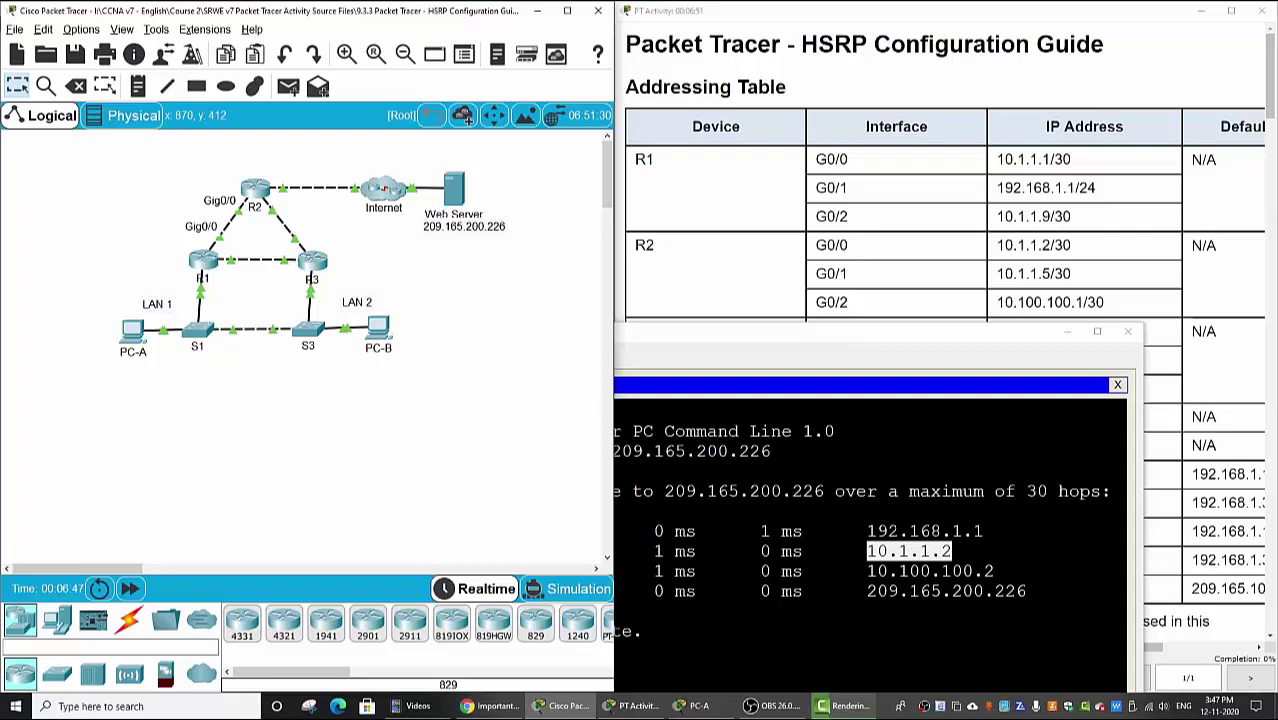
Step: Check the last two hops of PC-A's trace against the addressing table and inspect R2's interface addresses in the topology
drag(867, 571, 996, 571)
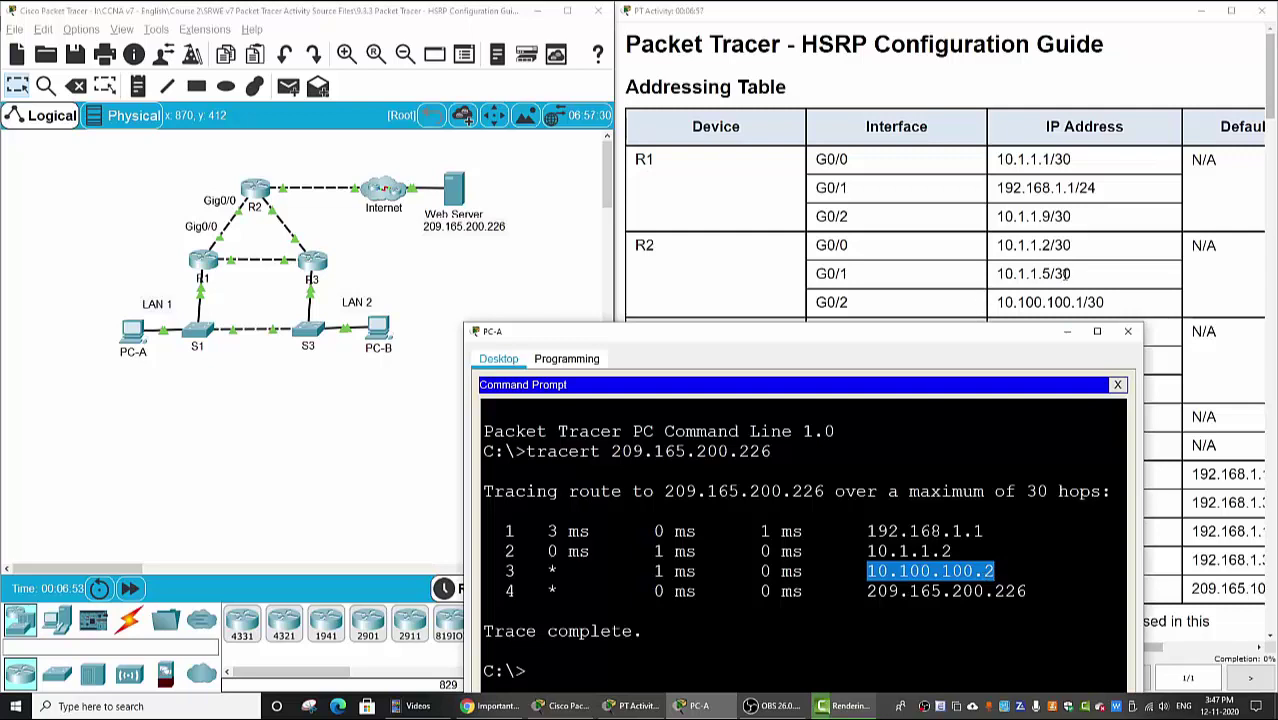
scroll(1068, 273, down, 2)
scroll(1075, 270, down, 1)
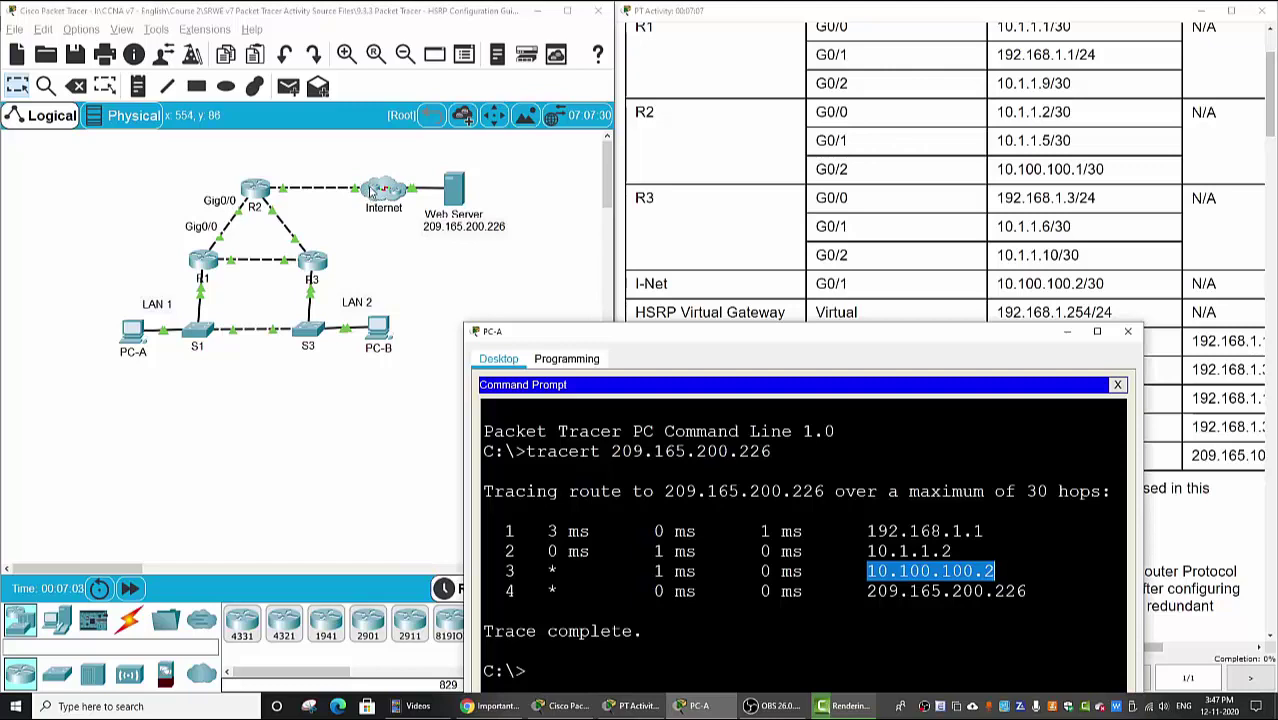
drag(866, 591, 1026, 591)
click(1026, 591)
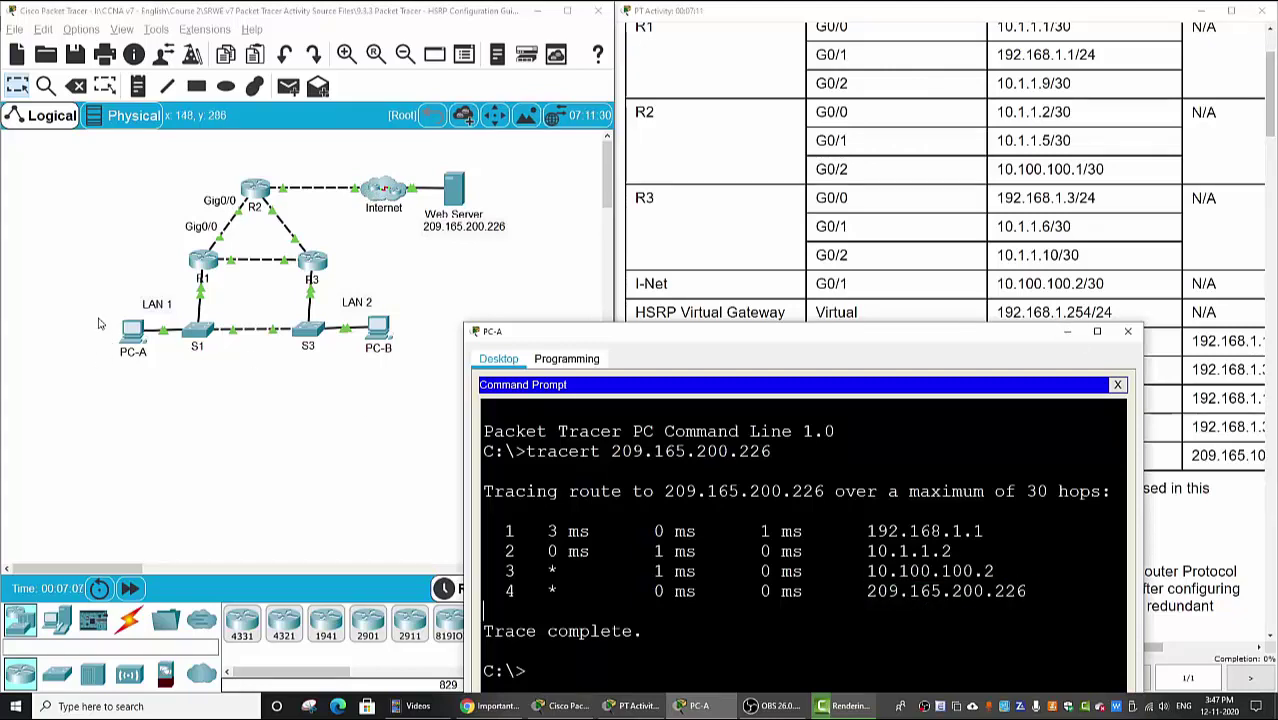
click(65, 331)
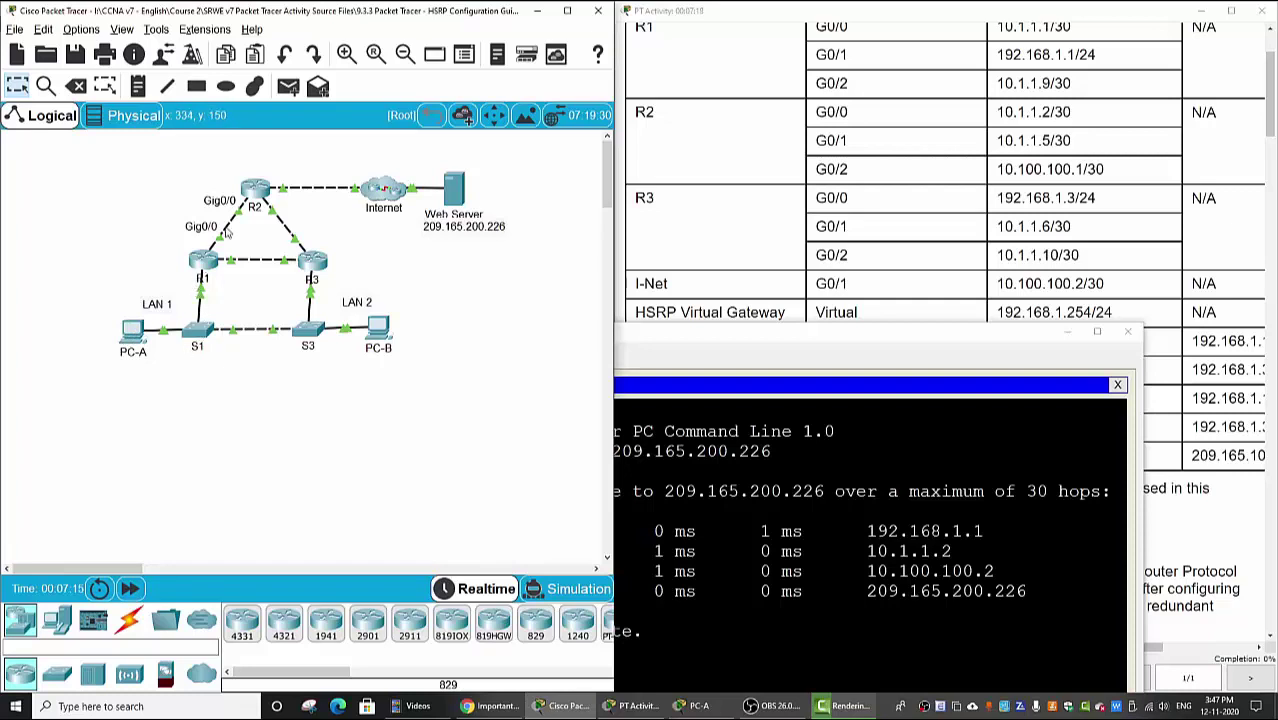
mouse_move(254, 190)
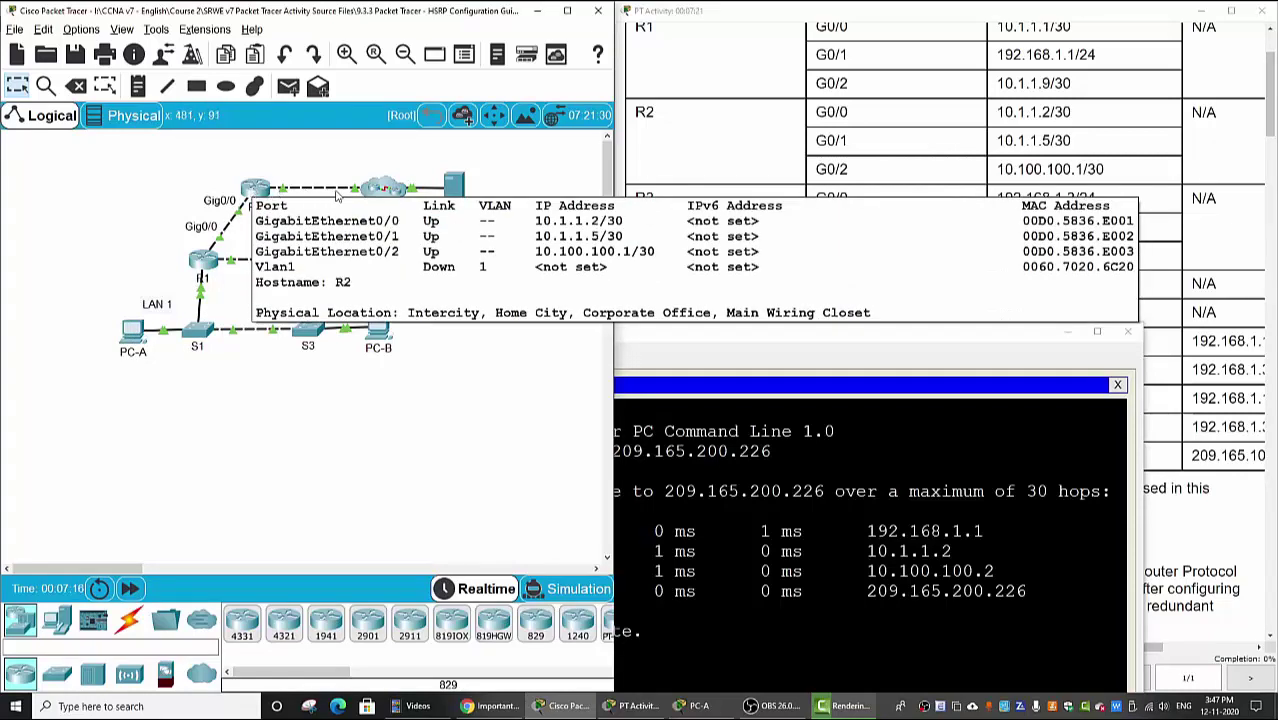
Step: Return to Part 1, Step 2 of the activity instructions and open the command prompt on PC-B
click(750, 290)
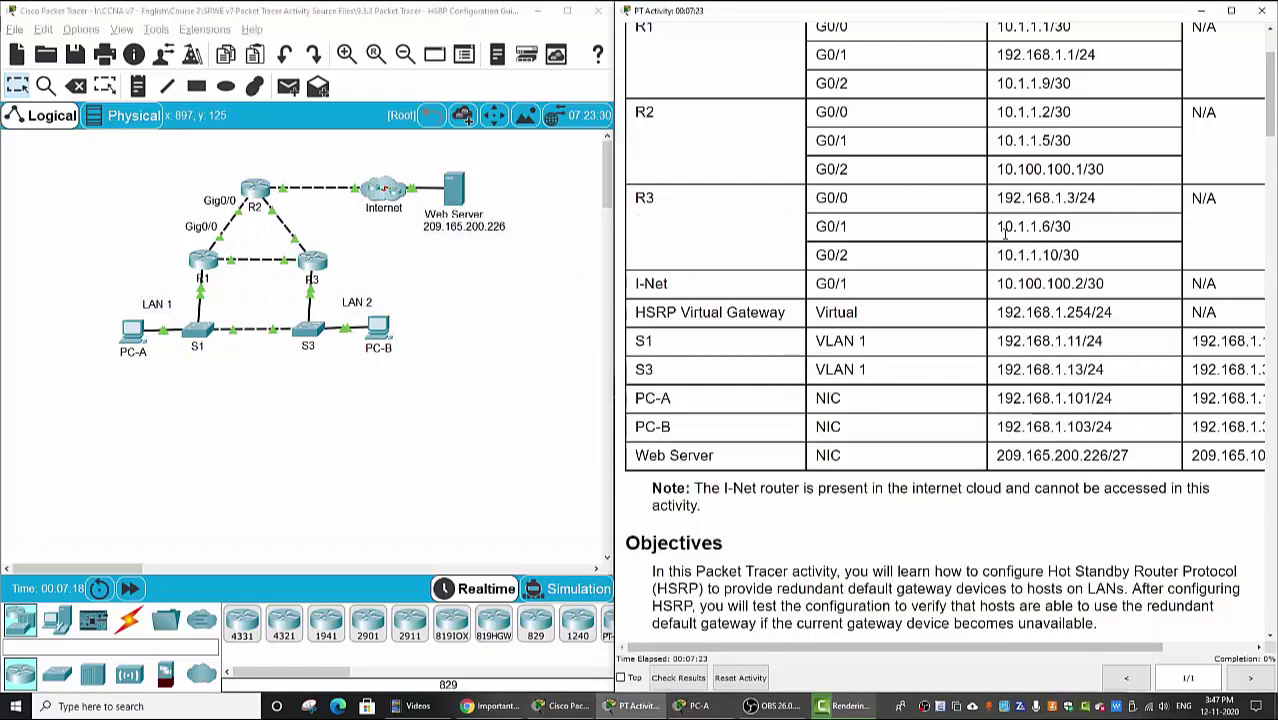
scroll(955, 447, down, 10)
scroll(955, 447, down, 5)
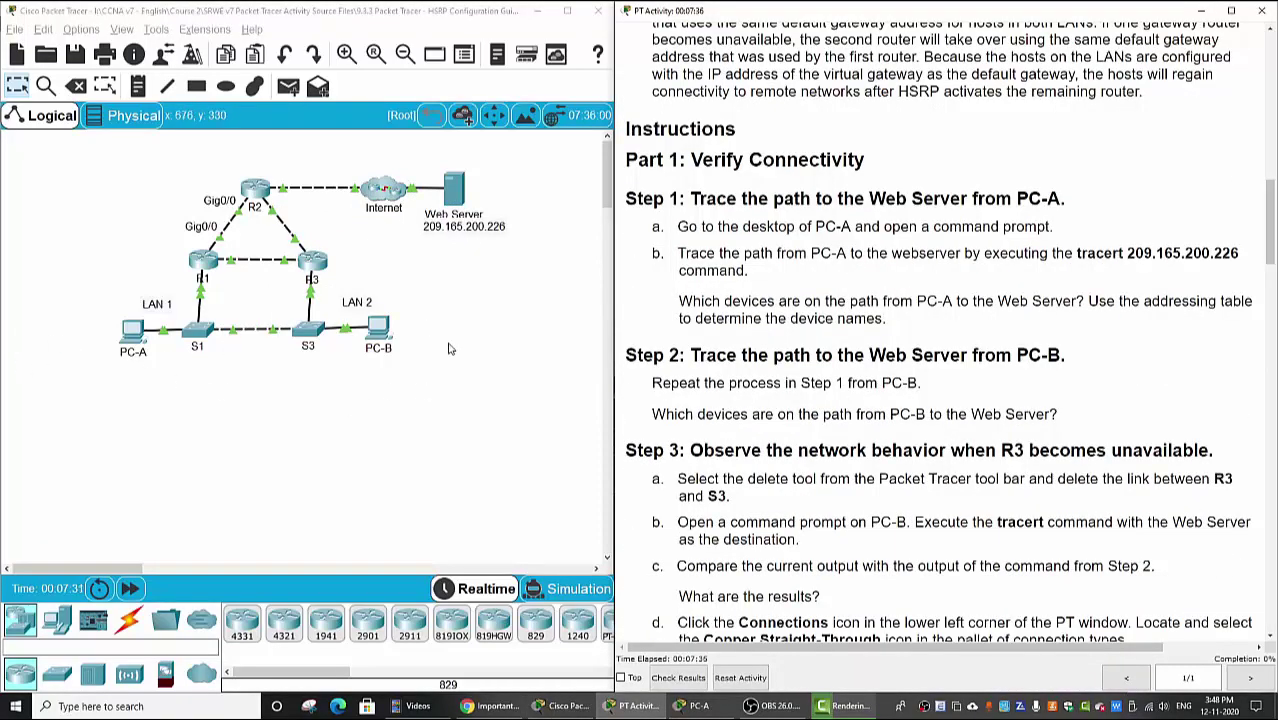
click(380, 330)
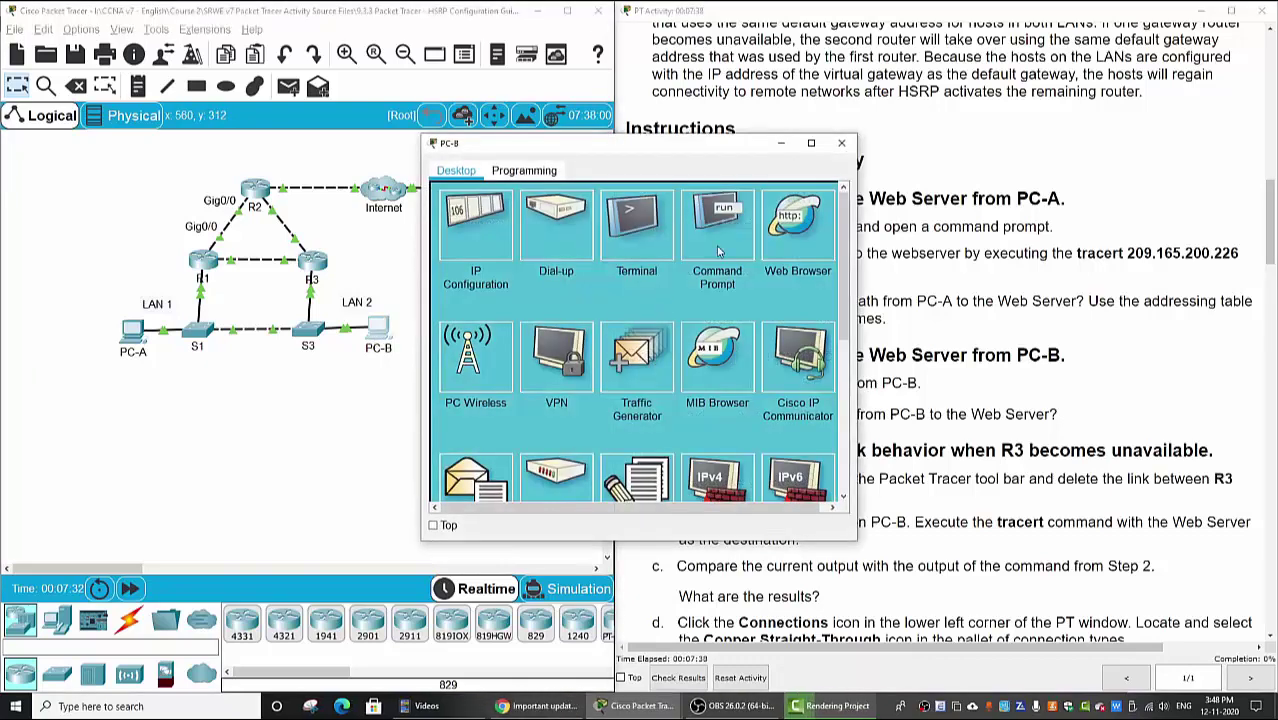
click(716, 240)
Step: Run tracert 209.165.200.226 from PC-B to trace its path to the Web Server, and widen the window to fit the output
text(tracert)
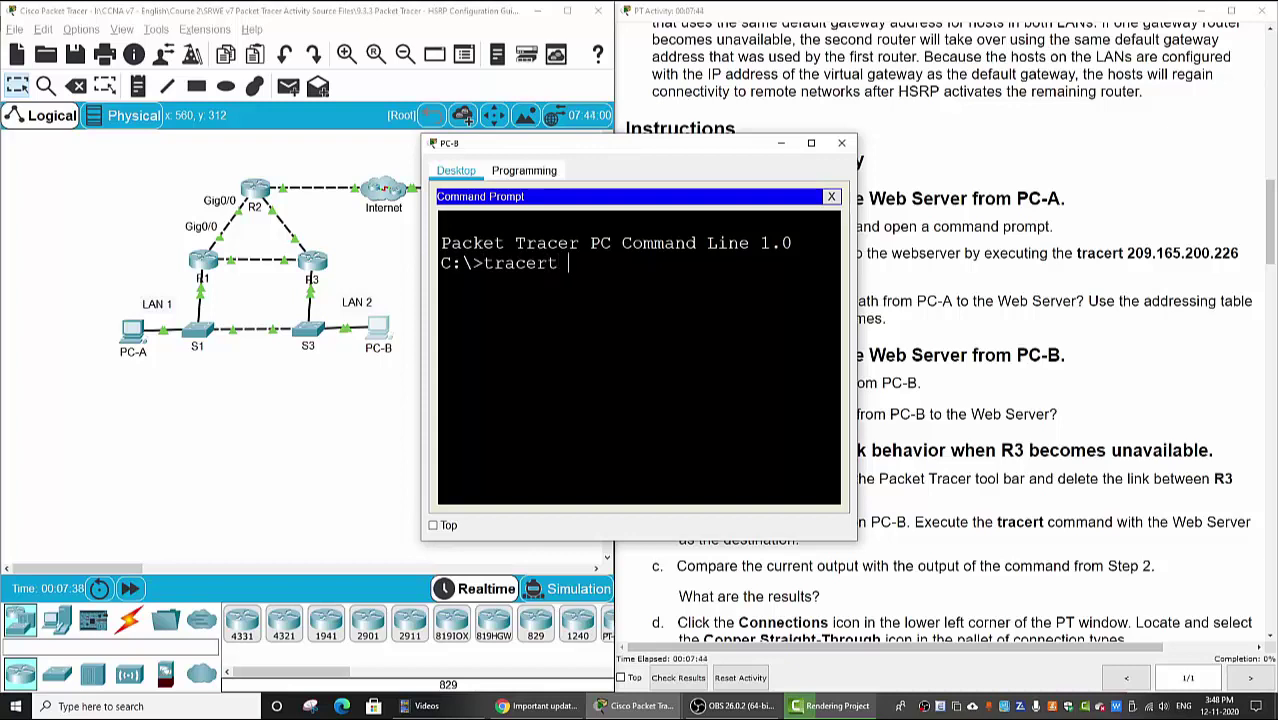
text(209.165.200.226)
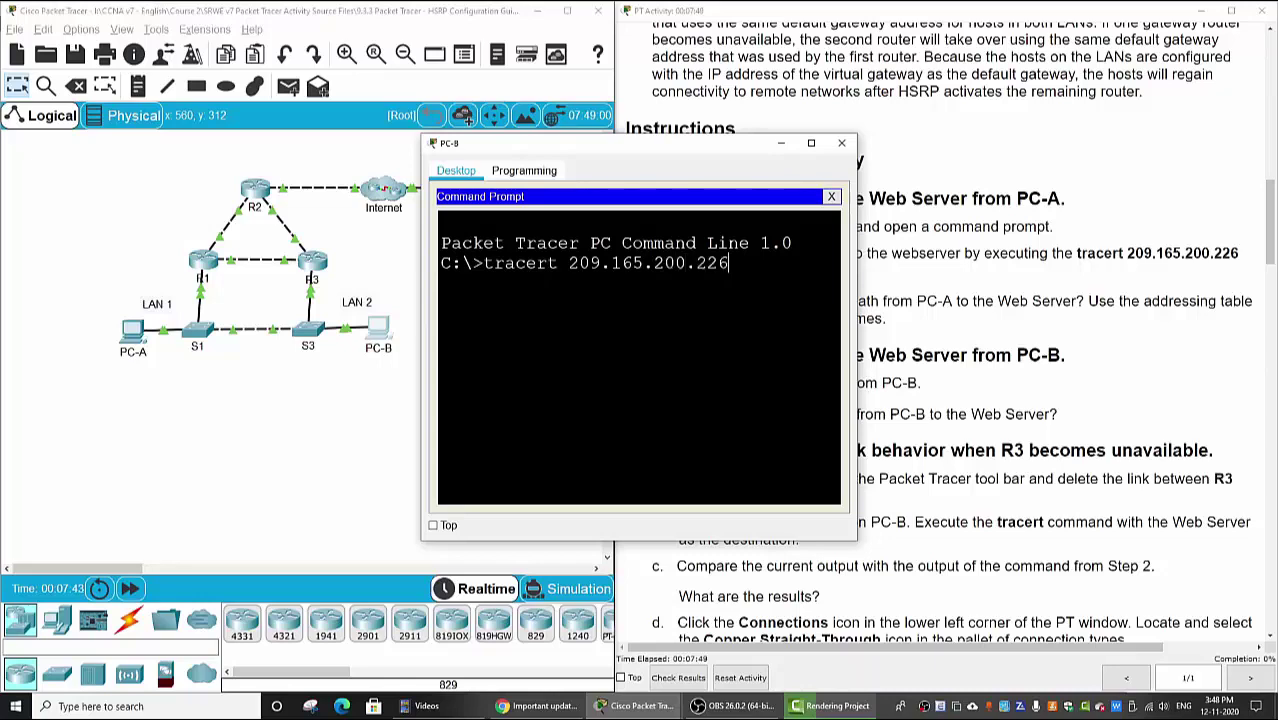
key(Return)
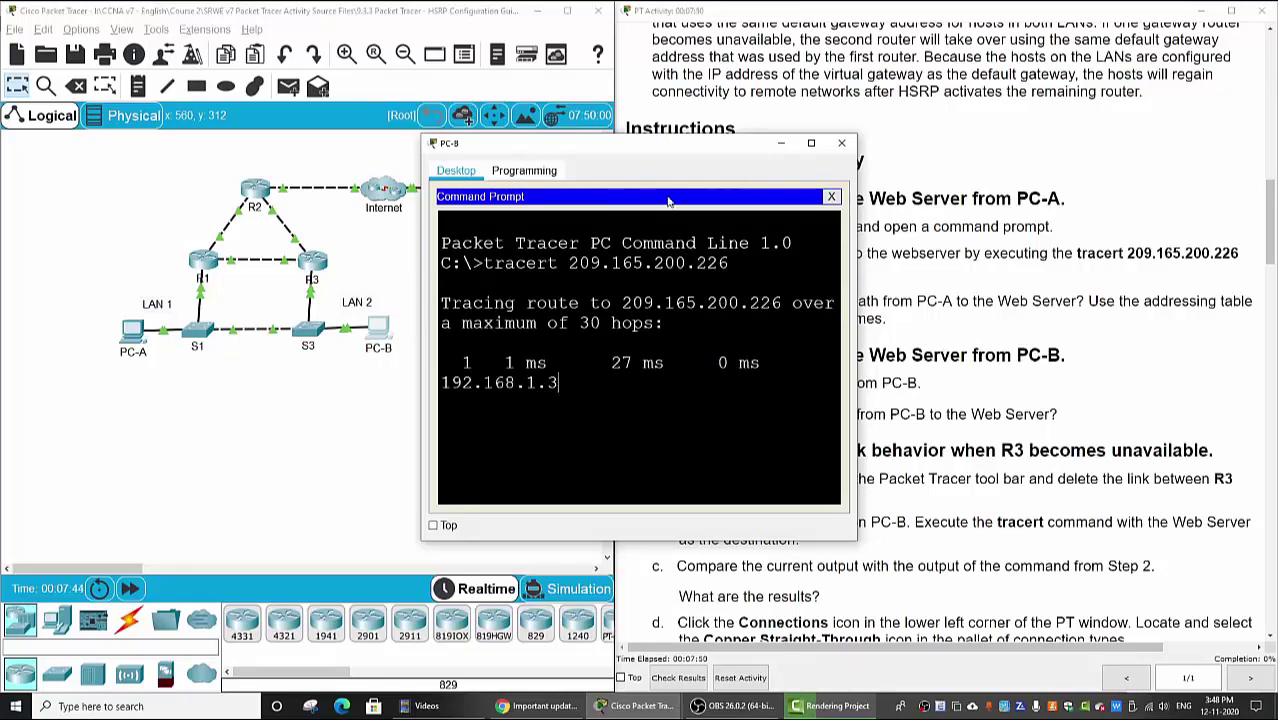
drag(859, 243, 1168, 245)
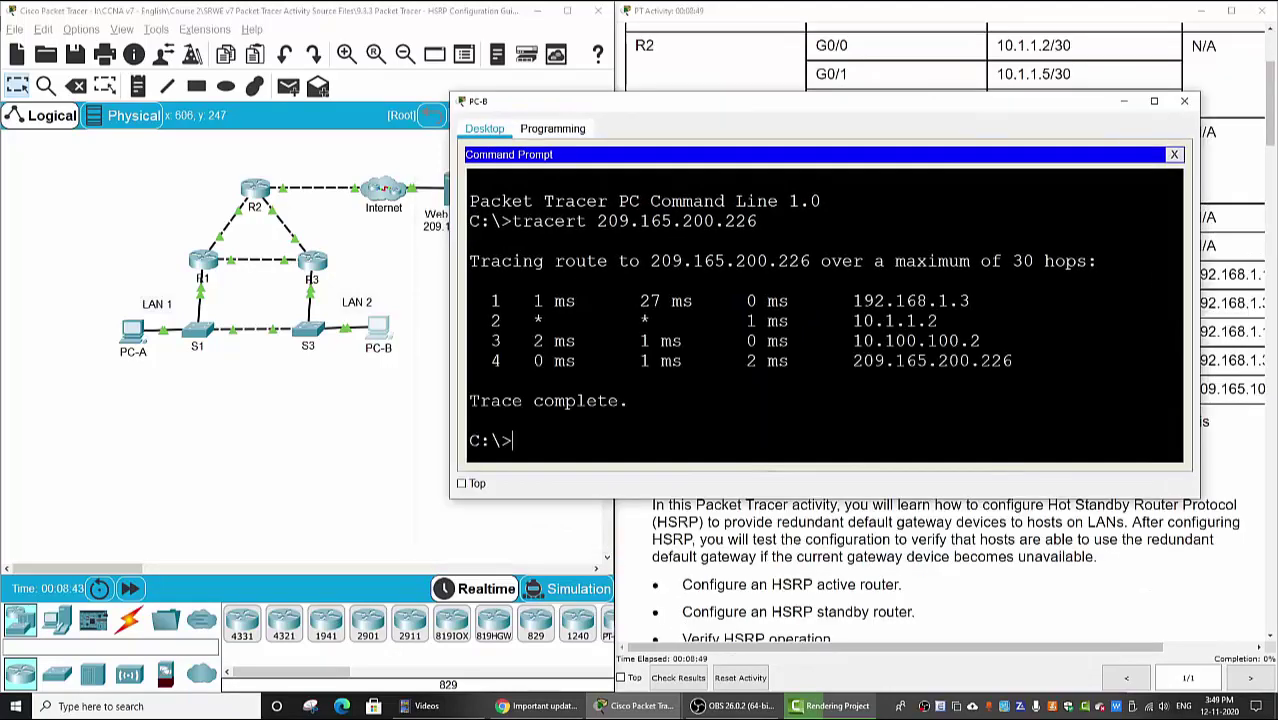
Step: Compare the first hop of PC-B's trace with R3's address in the addressing table and its link to S3
drag(853, 301, 970, 301)
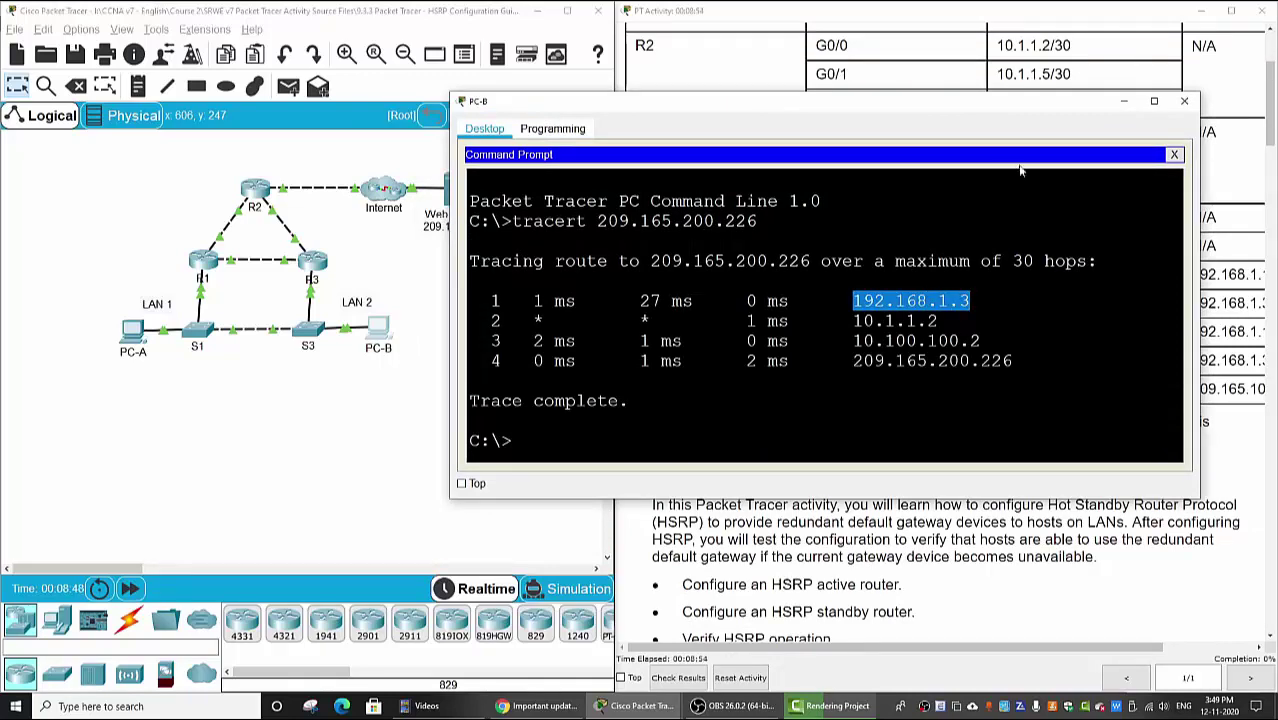
drag(1048, 104, 968, 293)
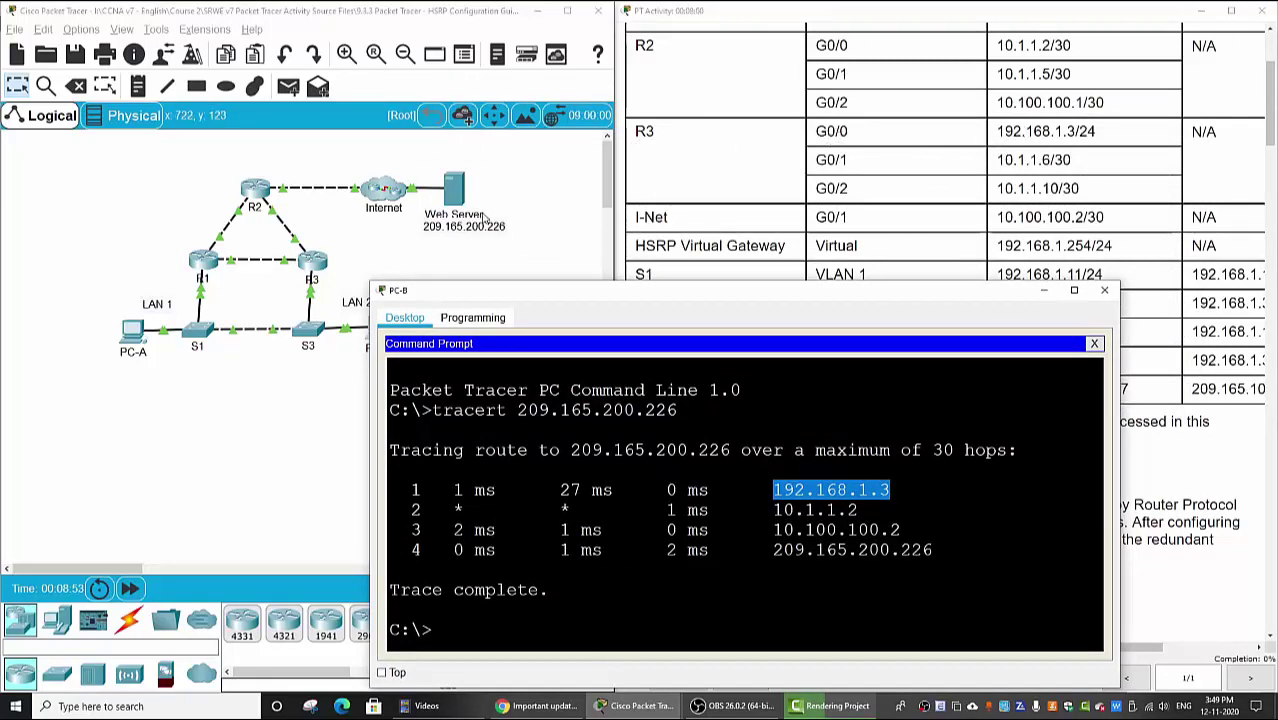
click(372, 271)
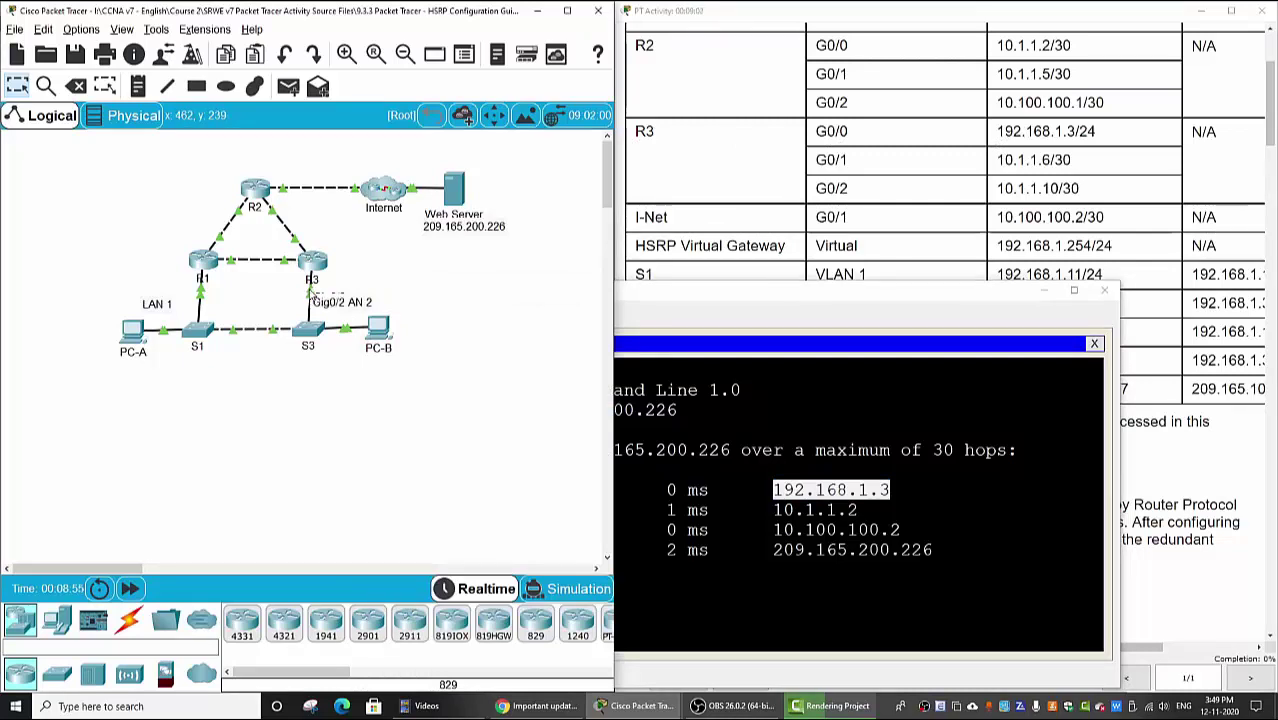
Step: Match the second hop of PC-B's trace to R2's G0/0 entry in the addressing table and inspect the R2–R3 link ports
drag(772, 510, 858, 510)
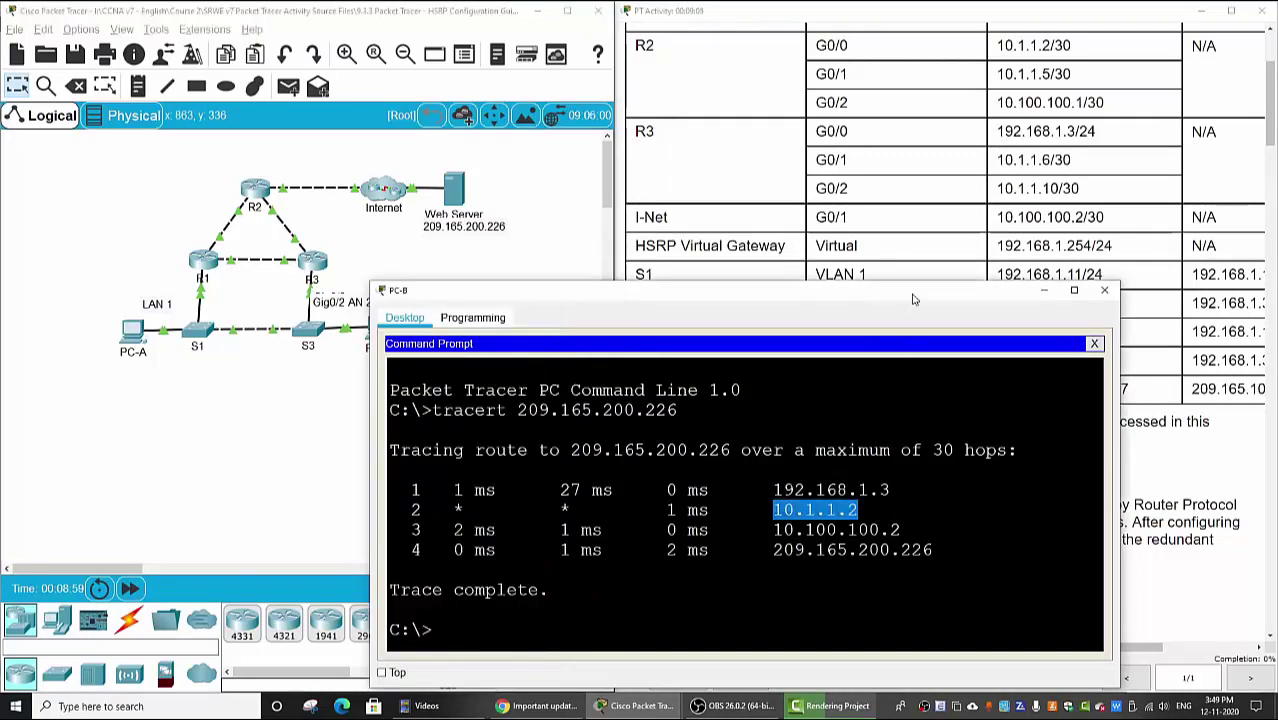
drag(914, 298, 865, 190)
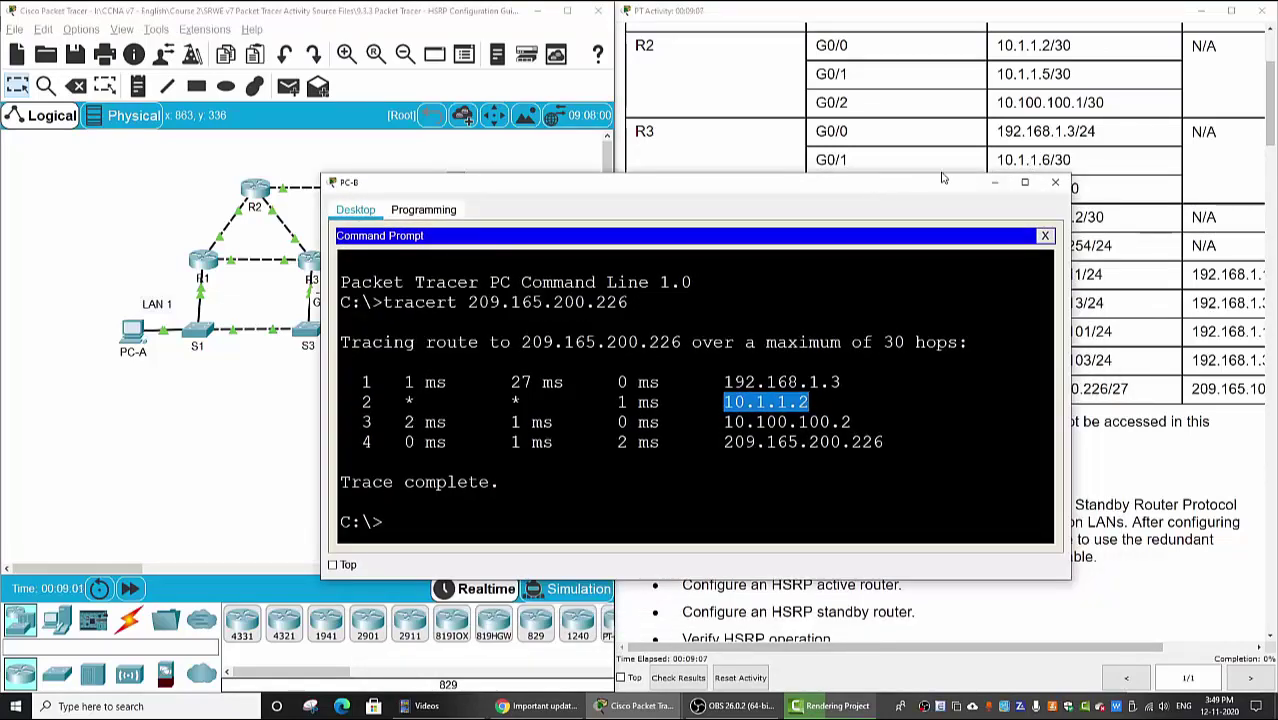
click(1097, 88)
drag(814, 46, 1083, 56)
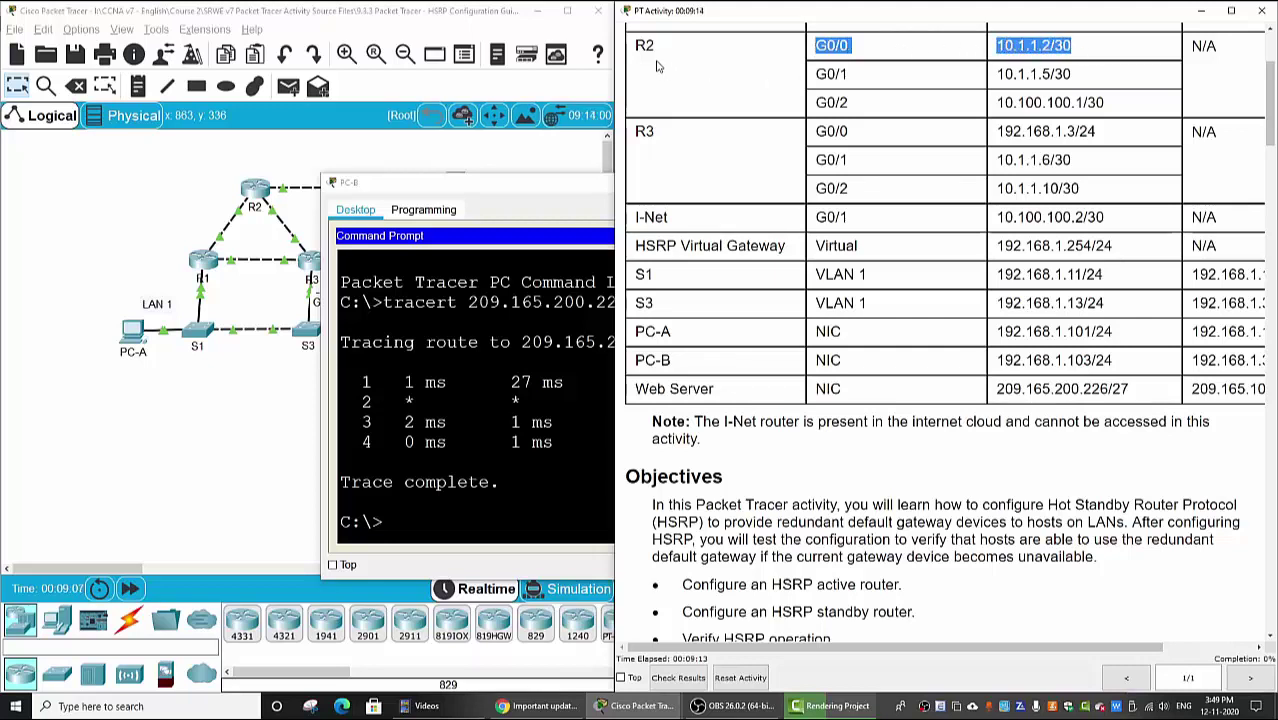
click(272, 210)
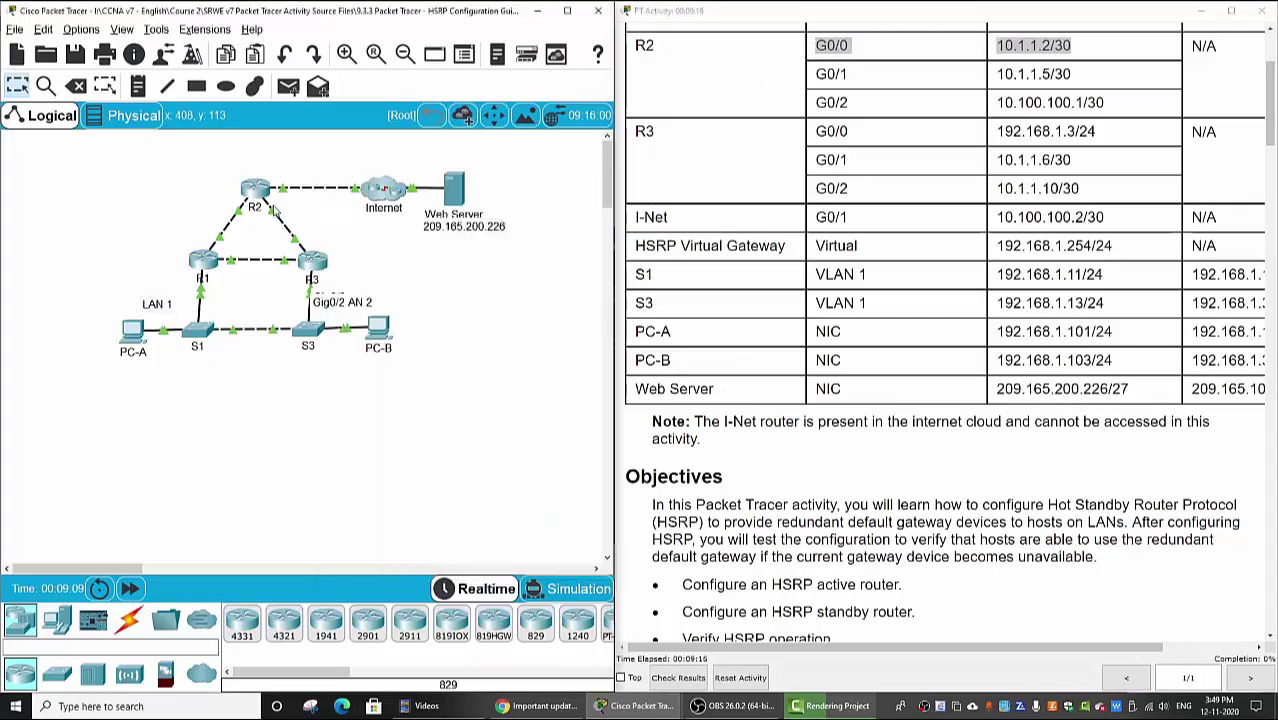
mouse_move(276, 219)
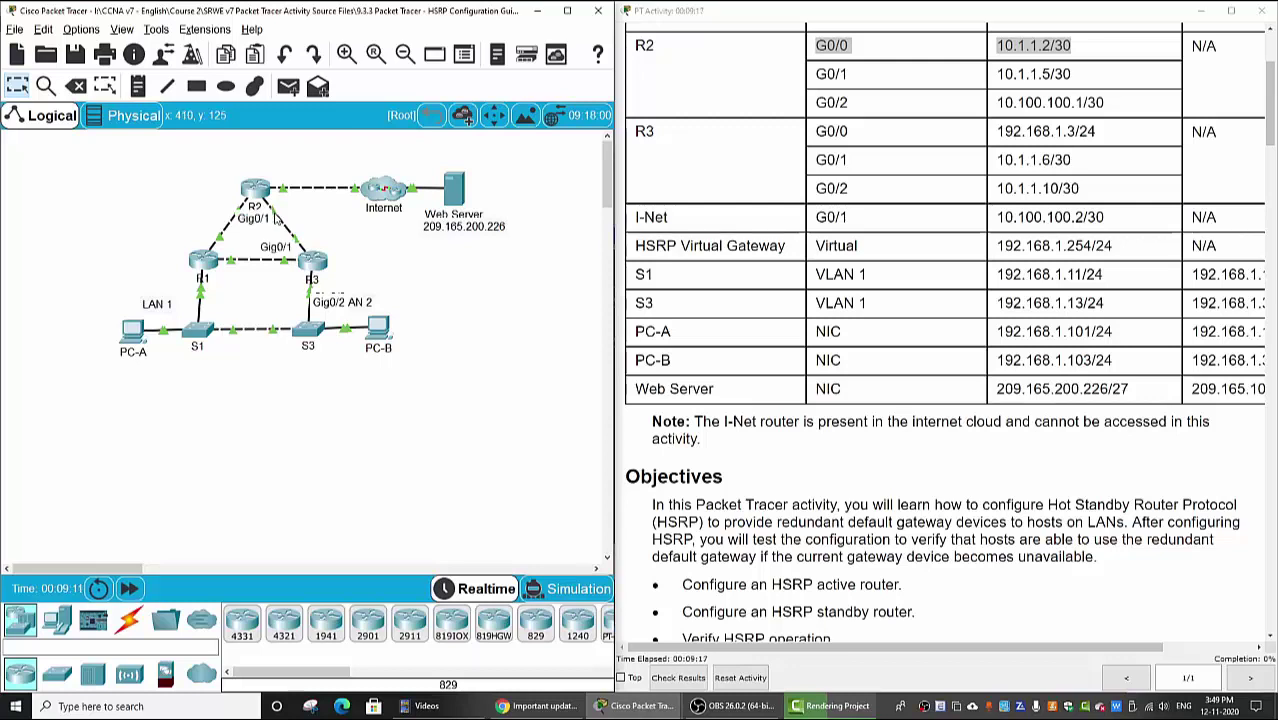
click(1048, 92)
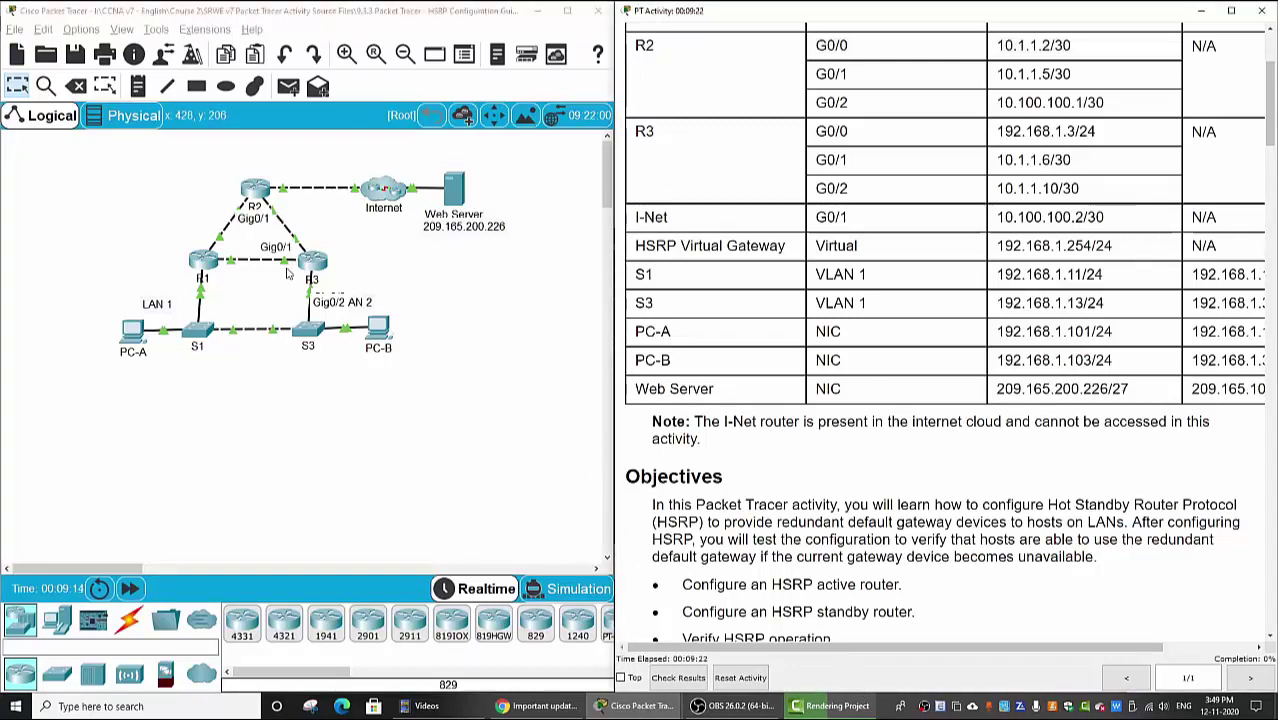
Step: Review the last two hops of PC-B's trace and check the path against the topology and the full addressing table
click(379, 327)
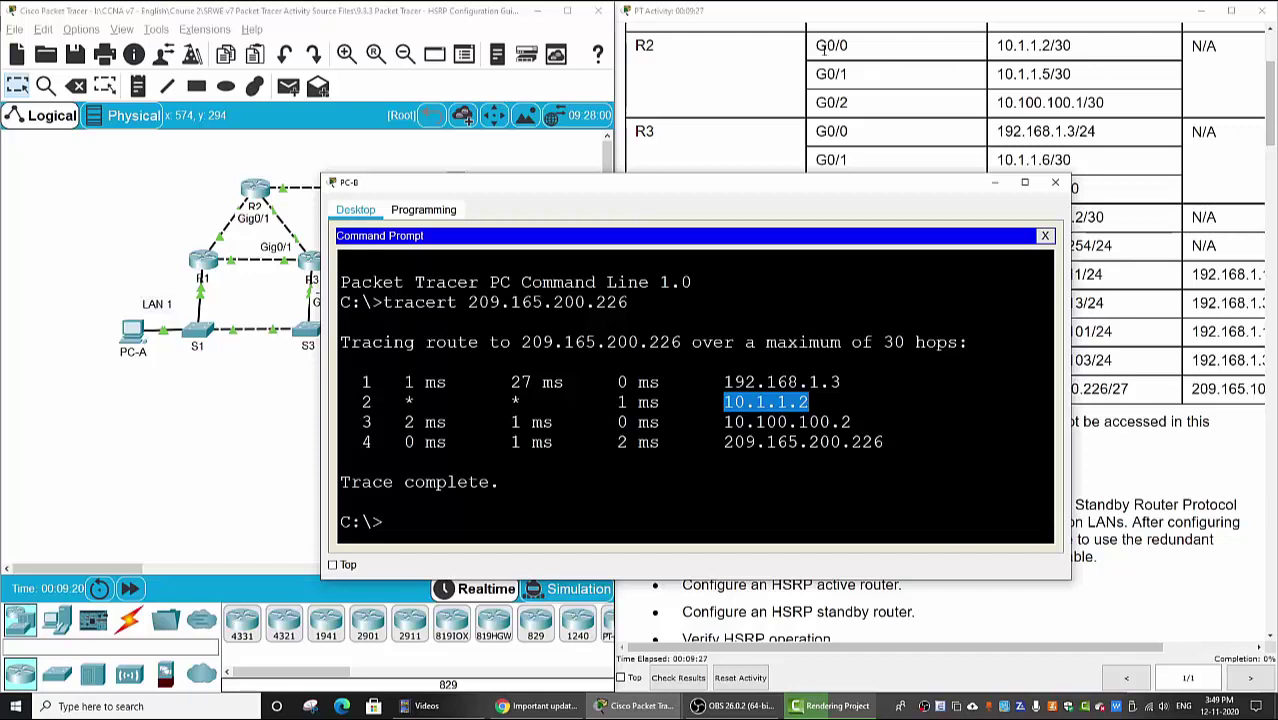
click(808, 402)
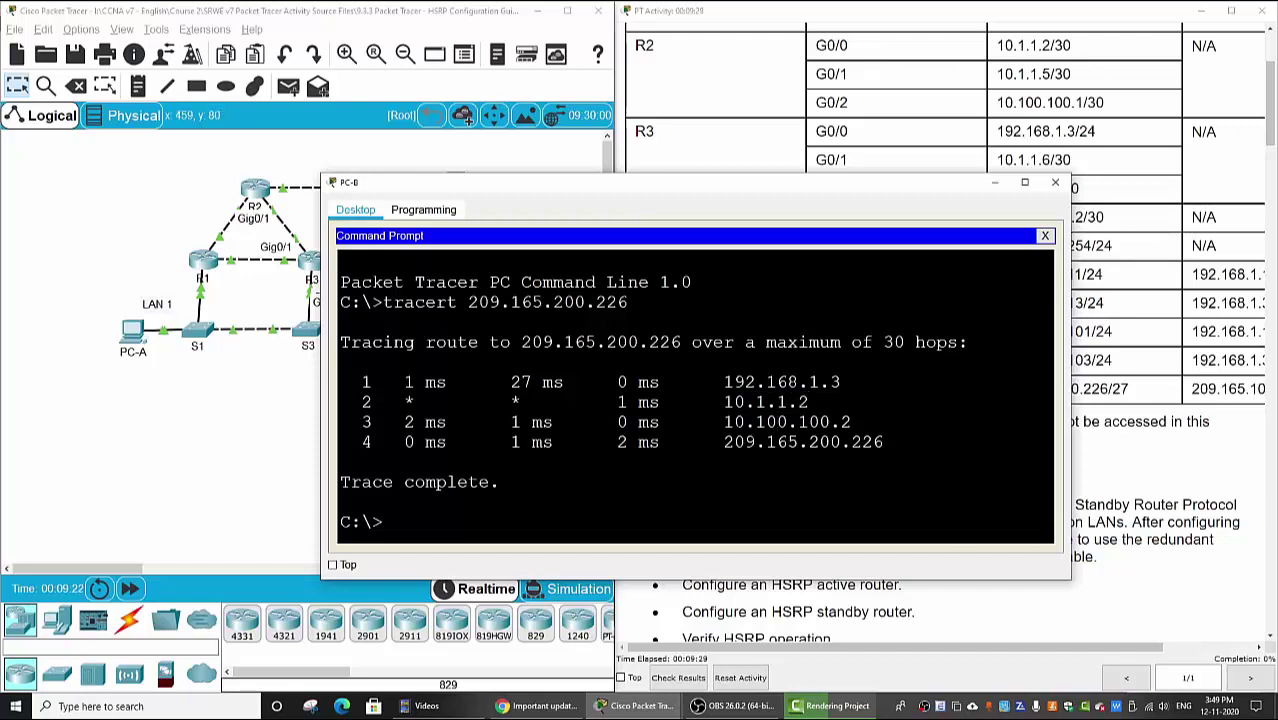
drag(714, 422, 851, 422)
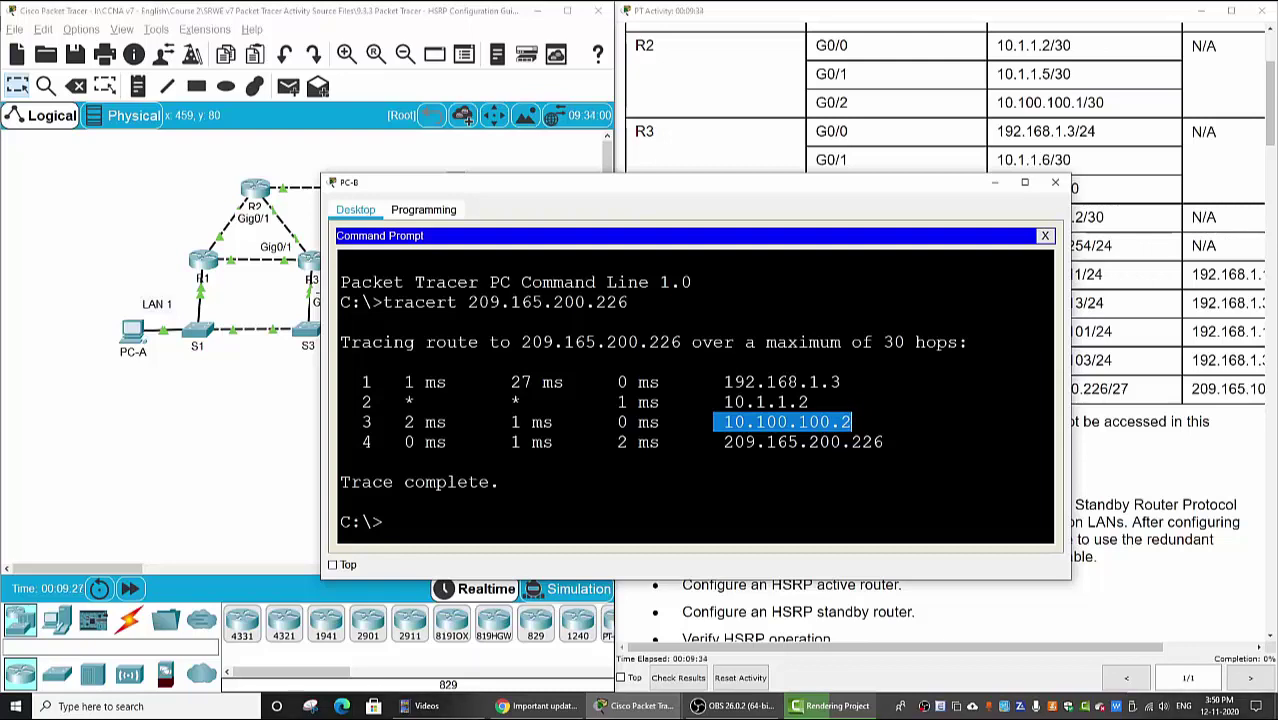
drag(724, 442, 884, 442)
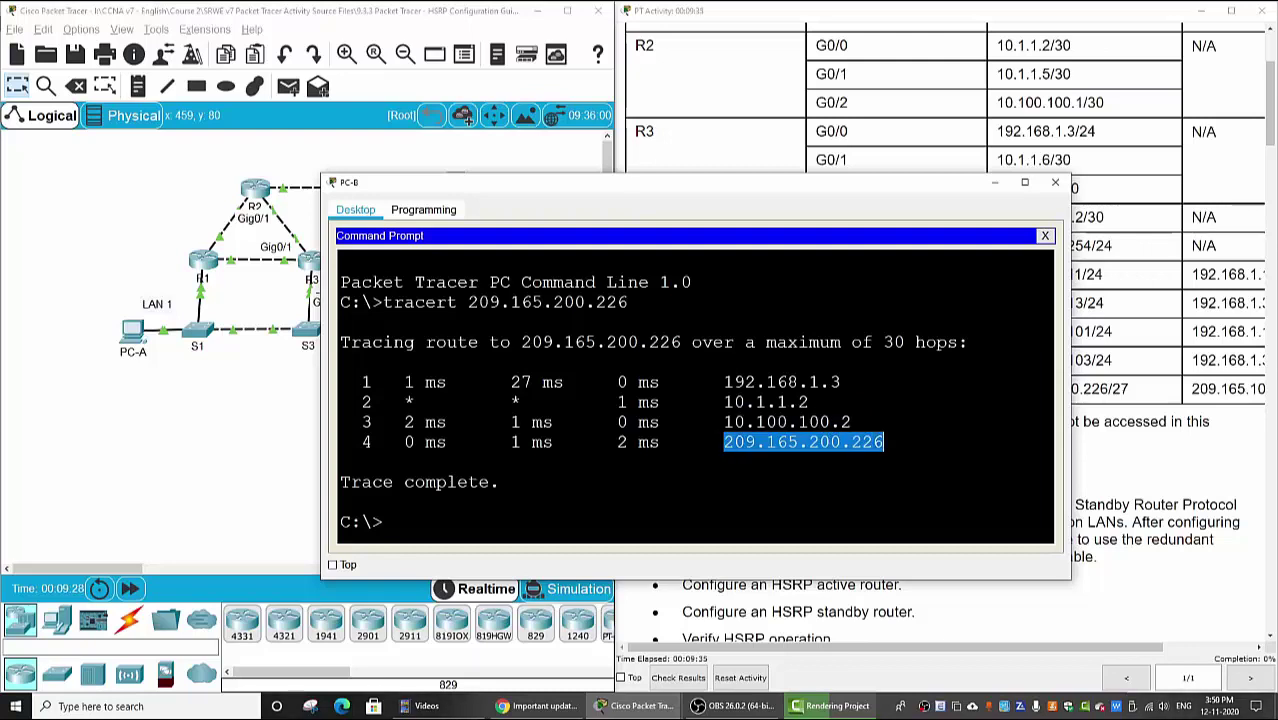
click(261, 303)
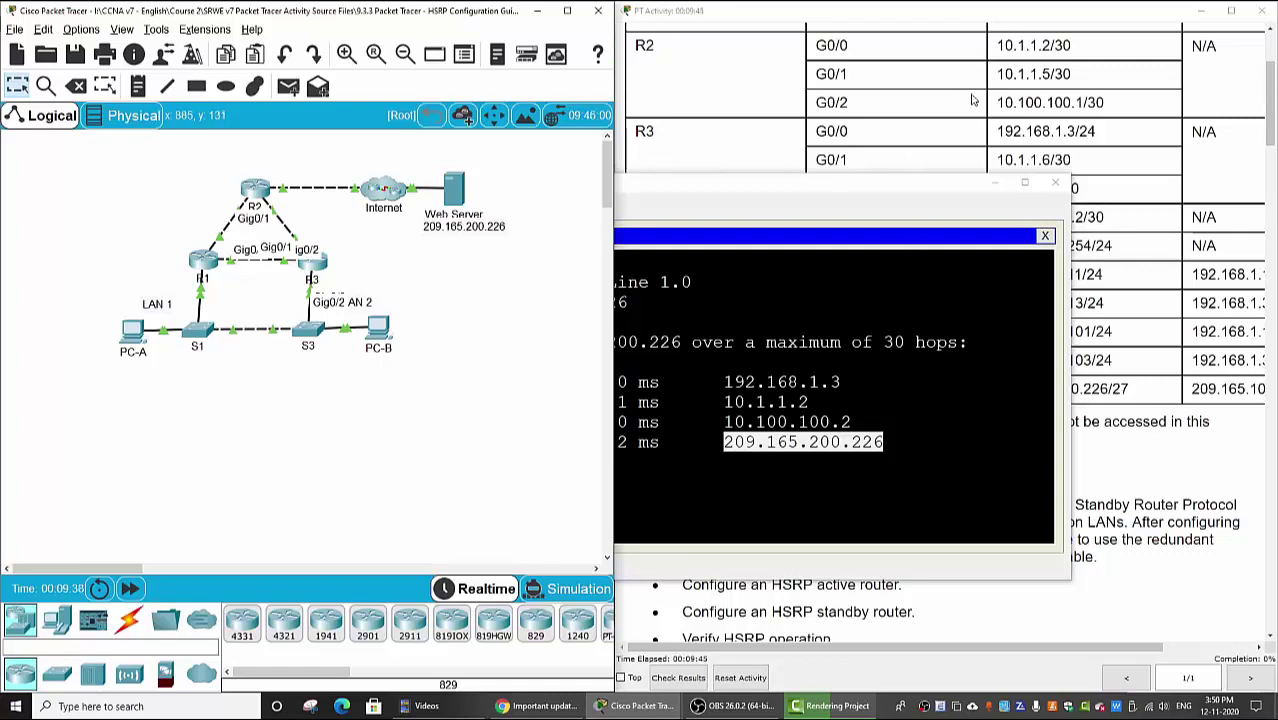
click(973, 100)
scroll(765, 152, up, 3)
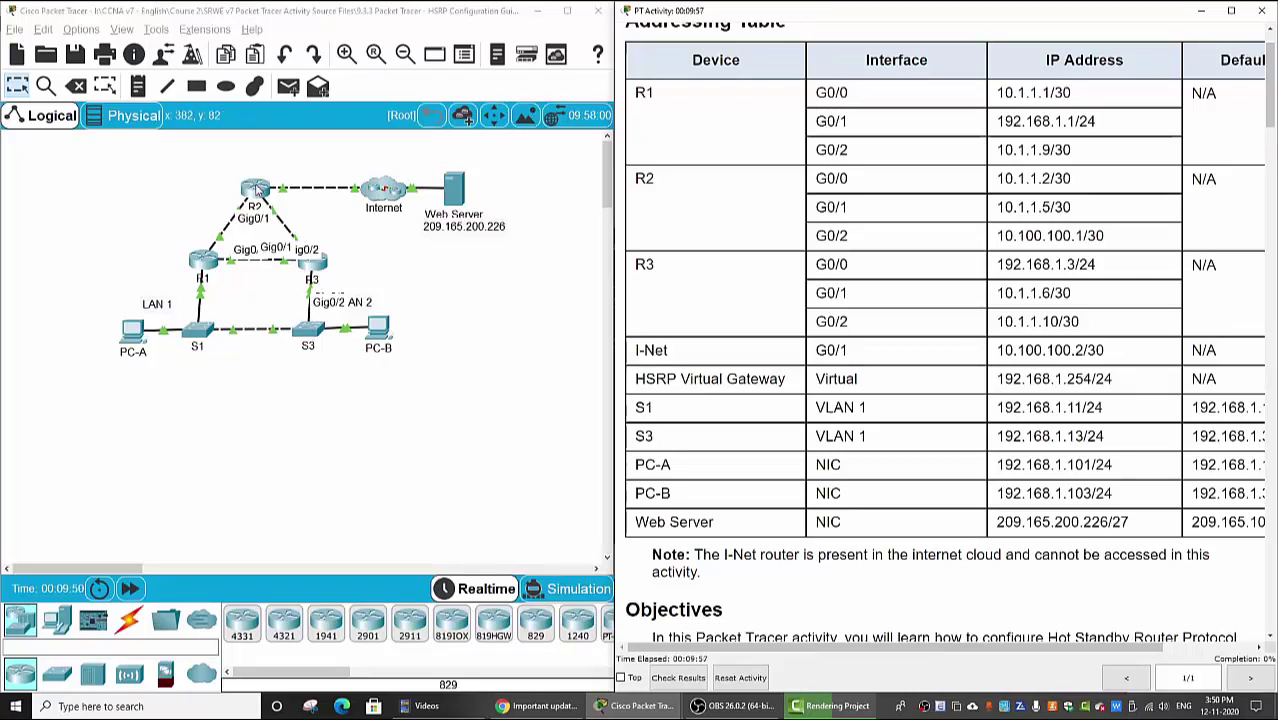
click(473, 364)
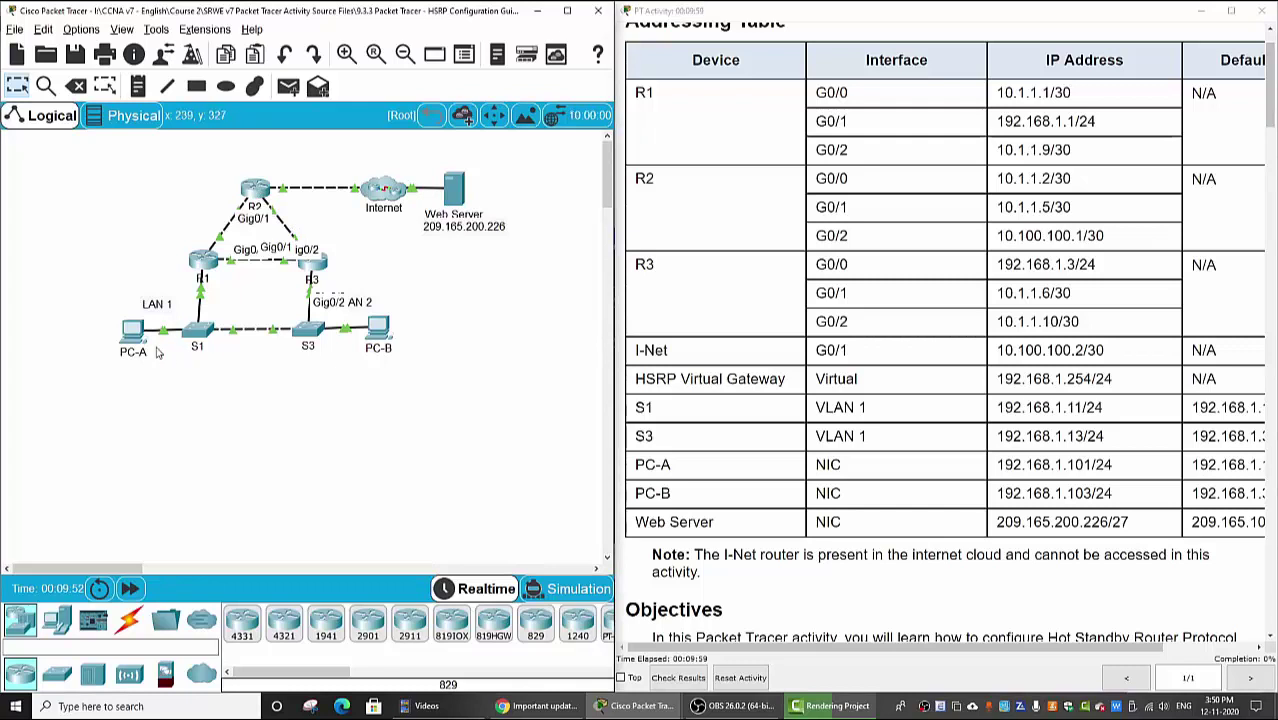
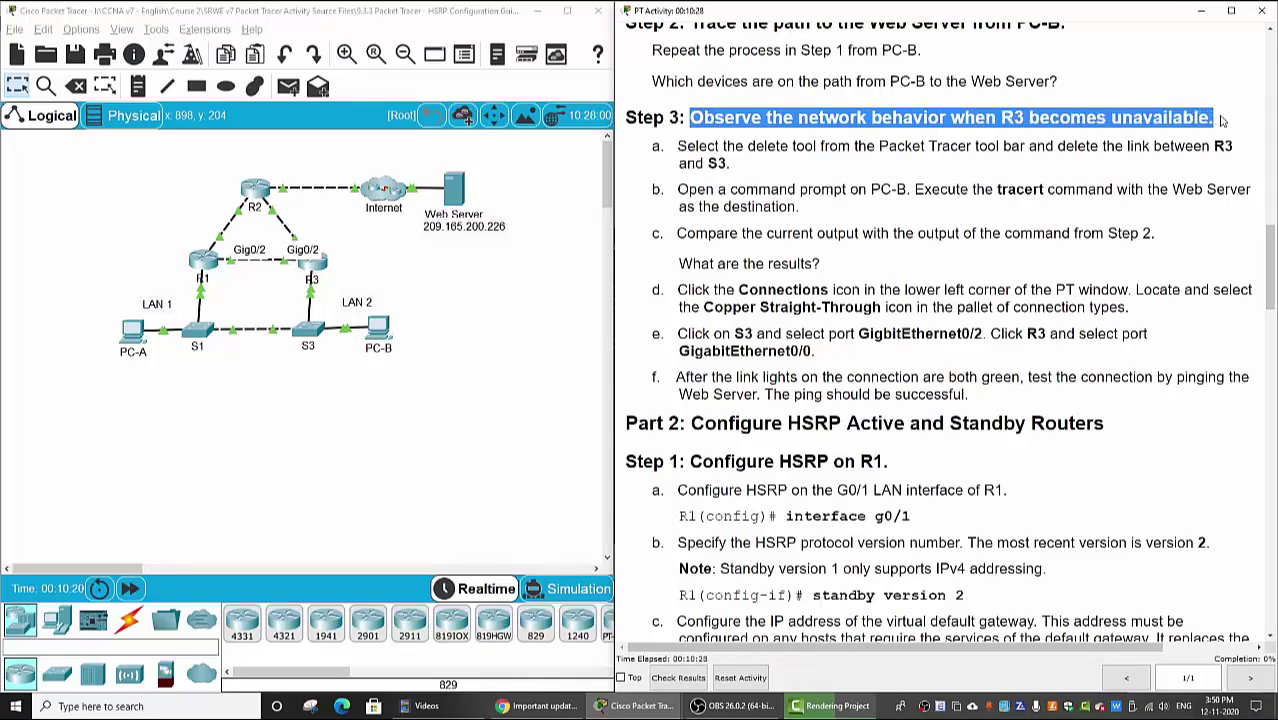
Step: Follow Part 1, Step 3a of the instructions and delete the link between R3 and S3
click(827, 140)
scroll(845, 180, down, 1)
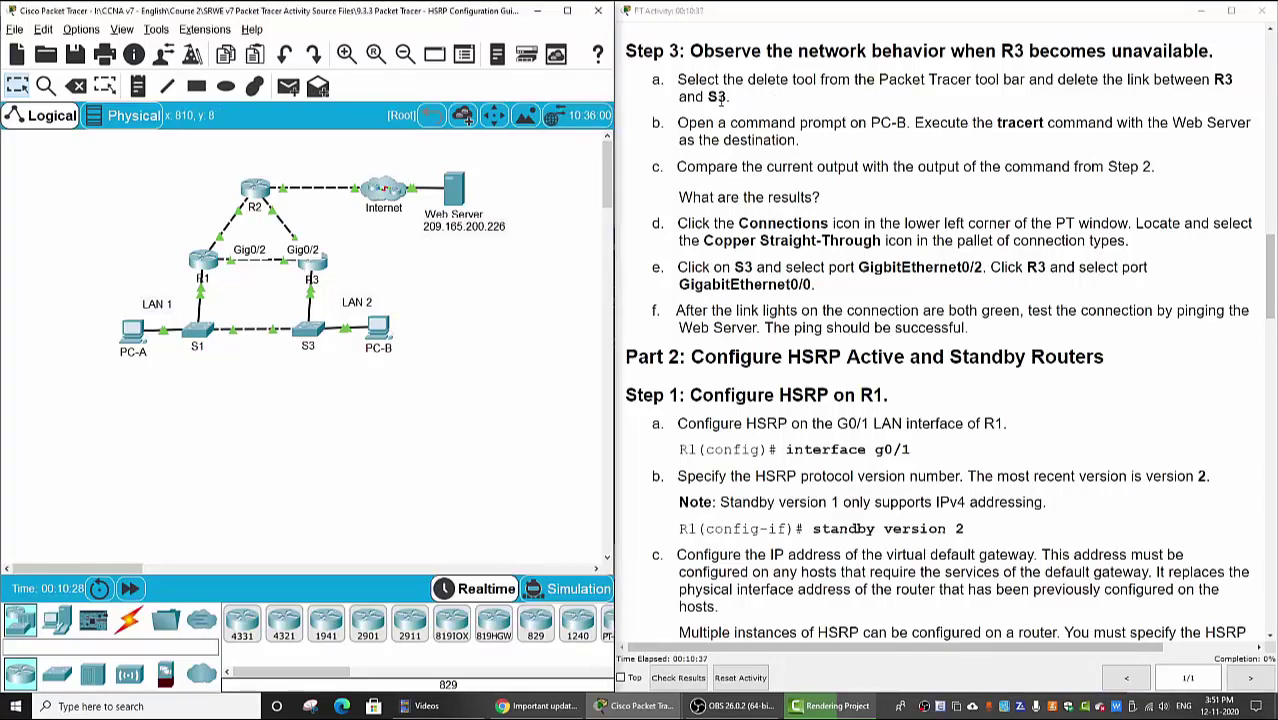
click(75, 86)
click(301, 300)
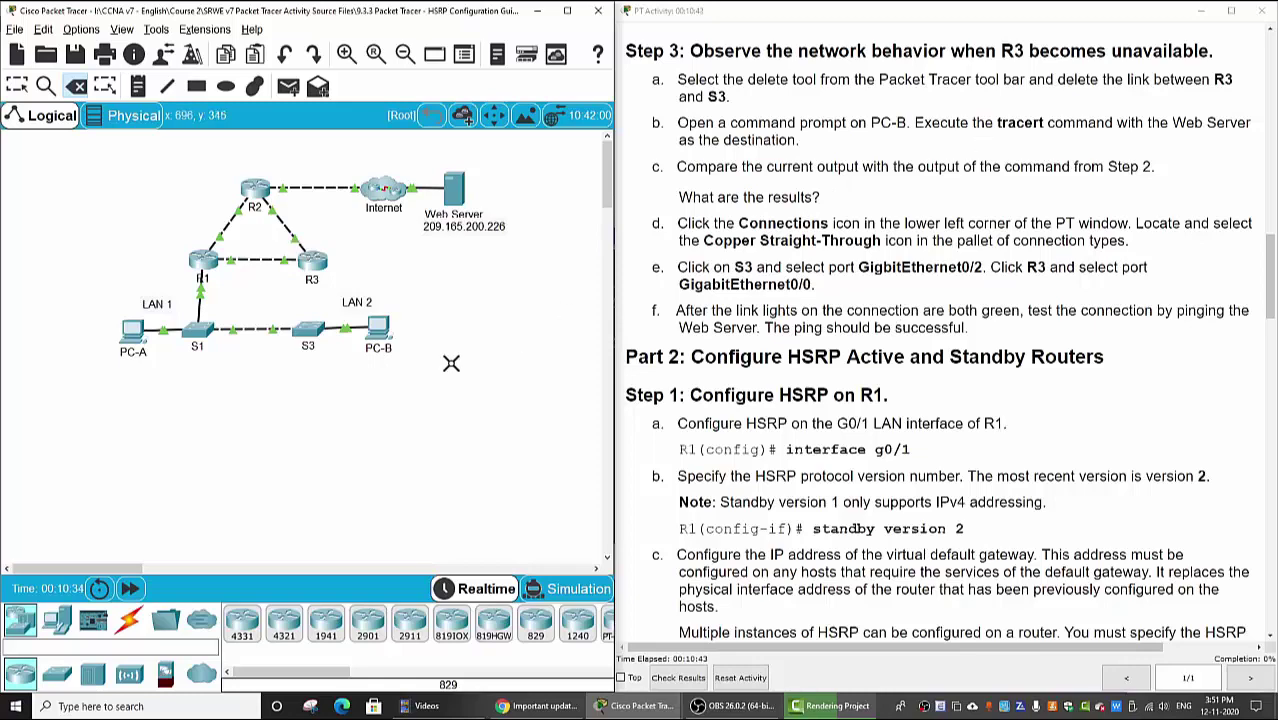
key(Escape)
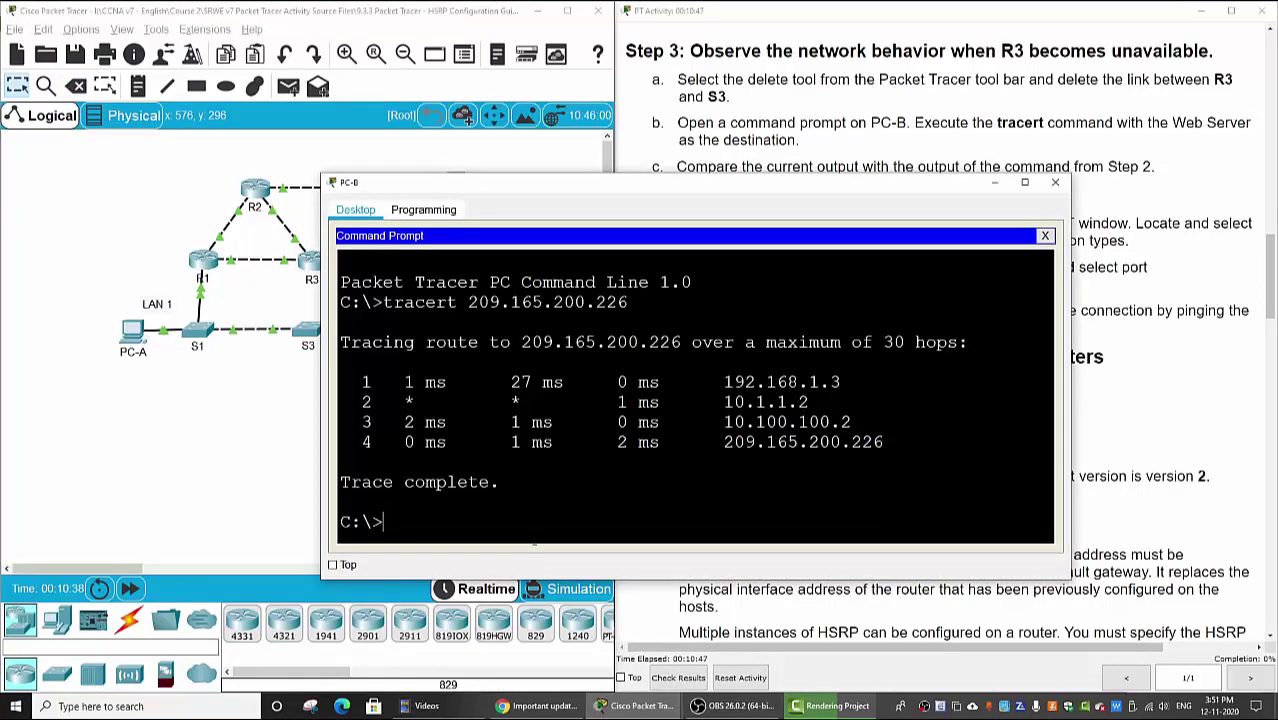
Step: Run tracert 209.165.200.226 from PC-B again with the R3–S3 link removed, moving its window clear of the topology
key(Up)
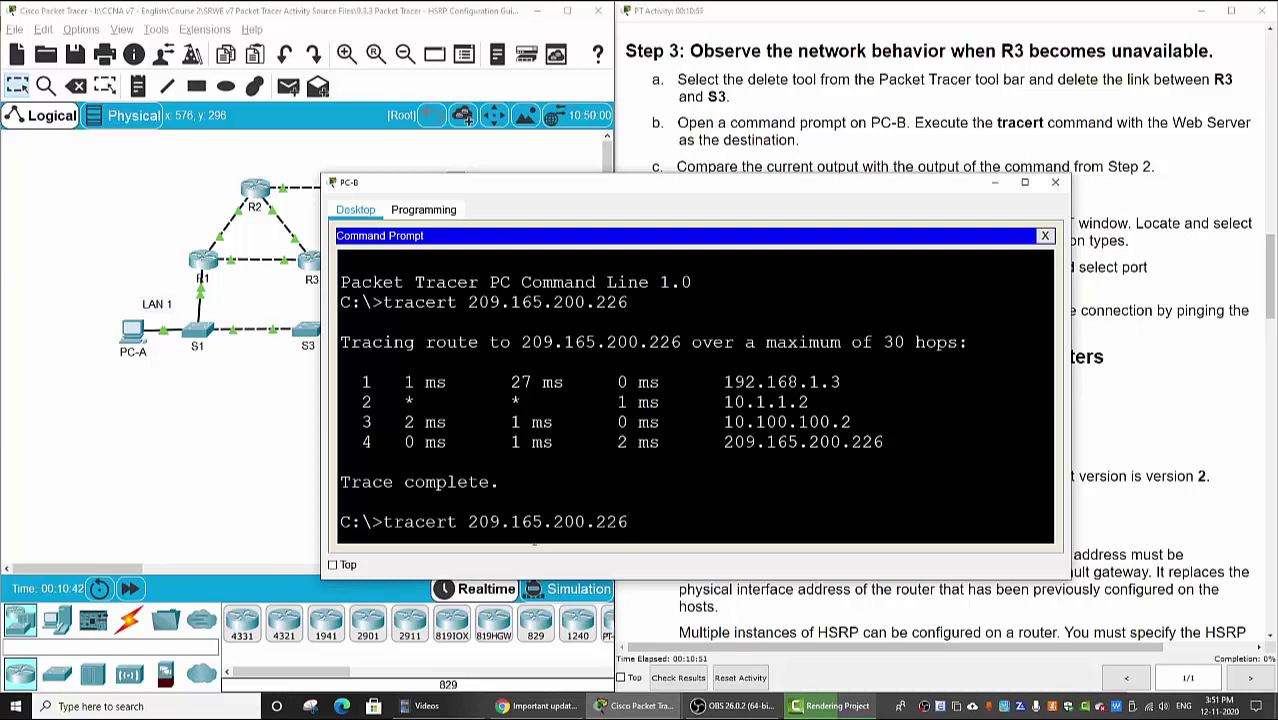
key(Return)
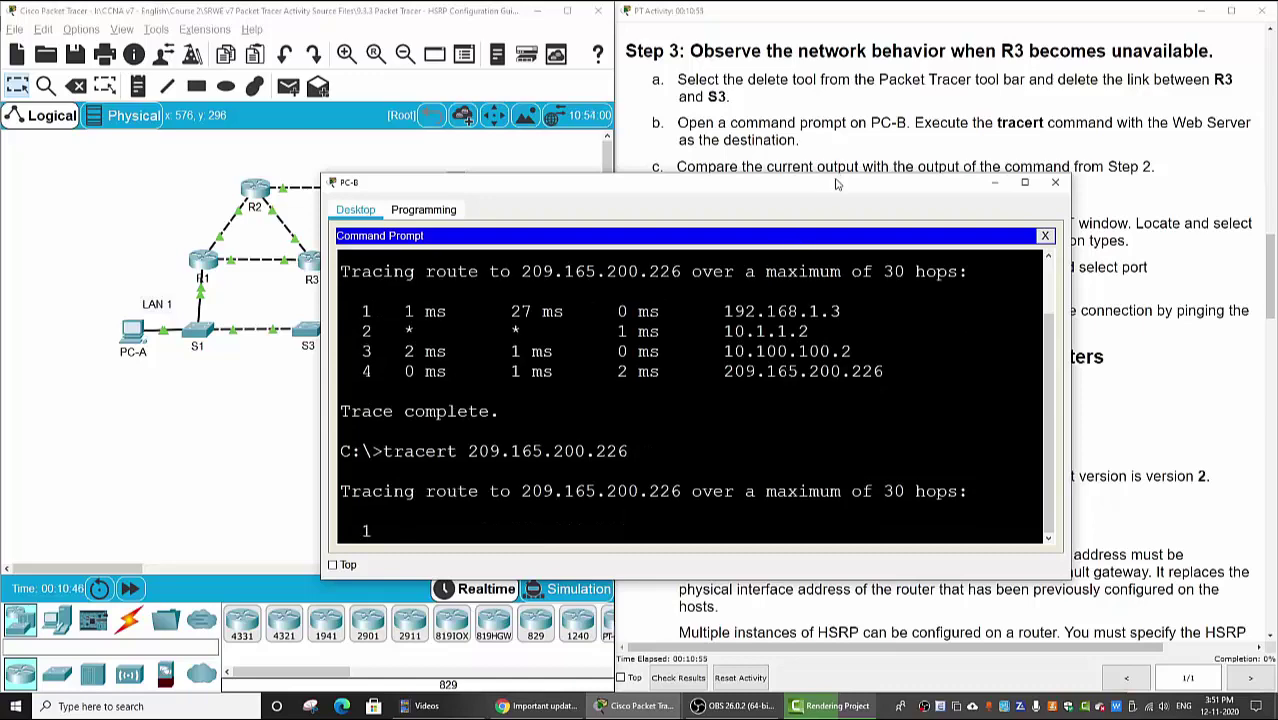
drag(838, 184, 900, 87)
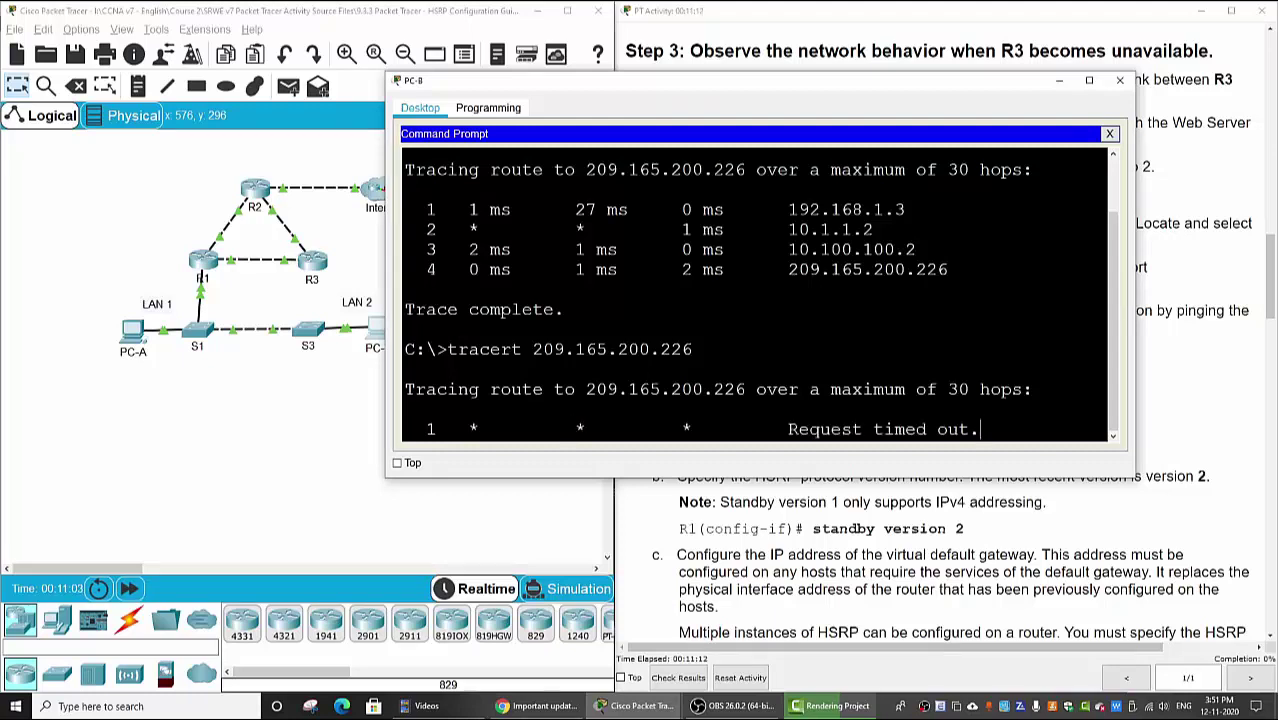
drag(640, 89, 707, 70)
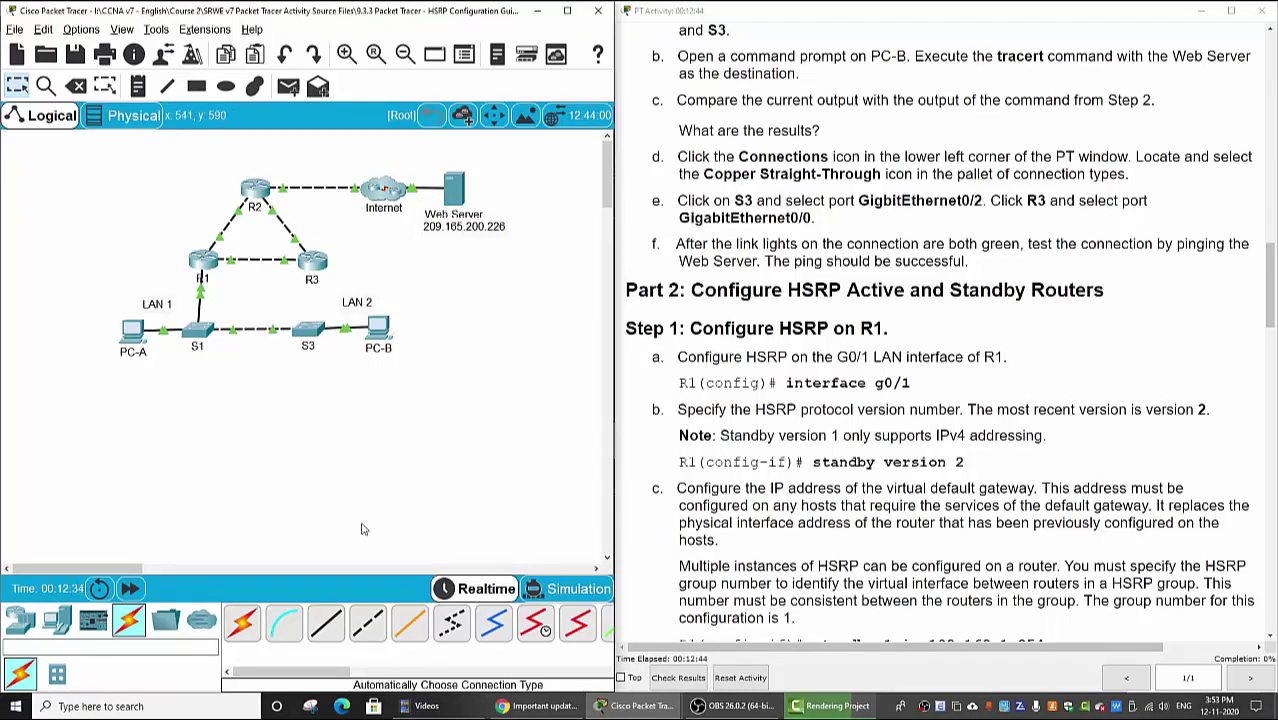
Step: Connect R3's GigabitEthernet0/0 to S3's GigabitEthernet0/2 with a Copper Straight-Through cable
click(327, 623)
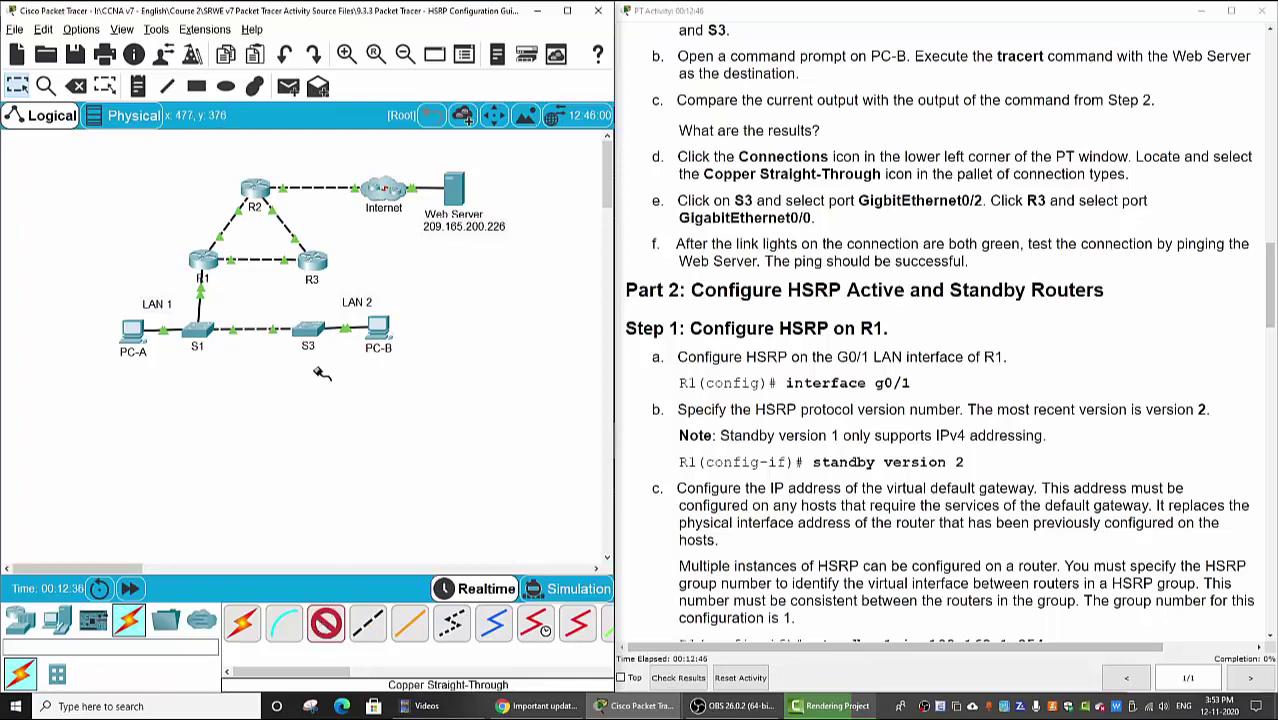
click(312, 262)
click(350, 304)
click(310, 330)
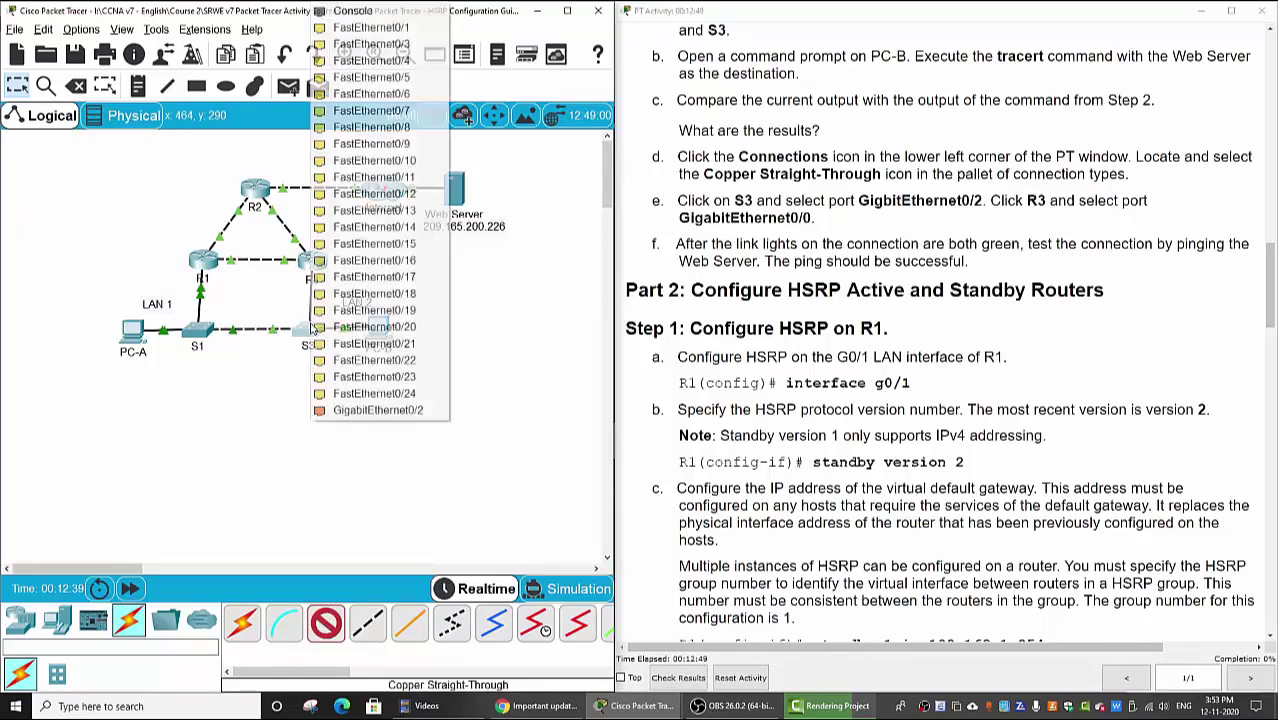
click(380, 411)
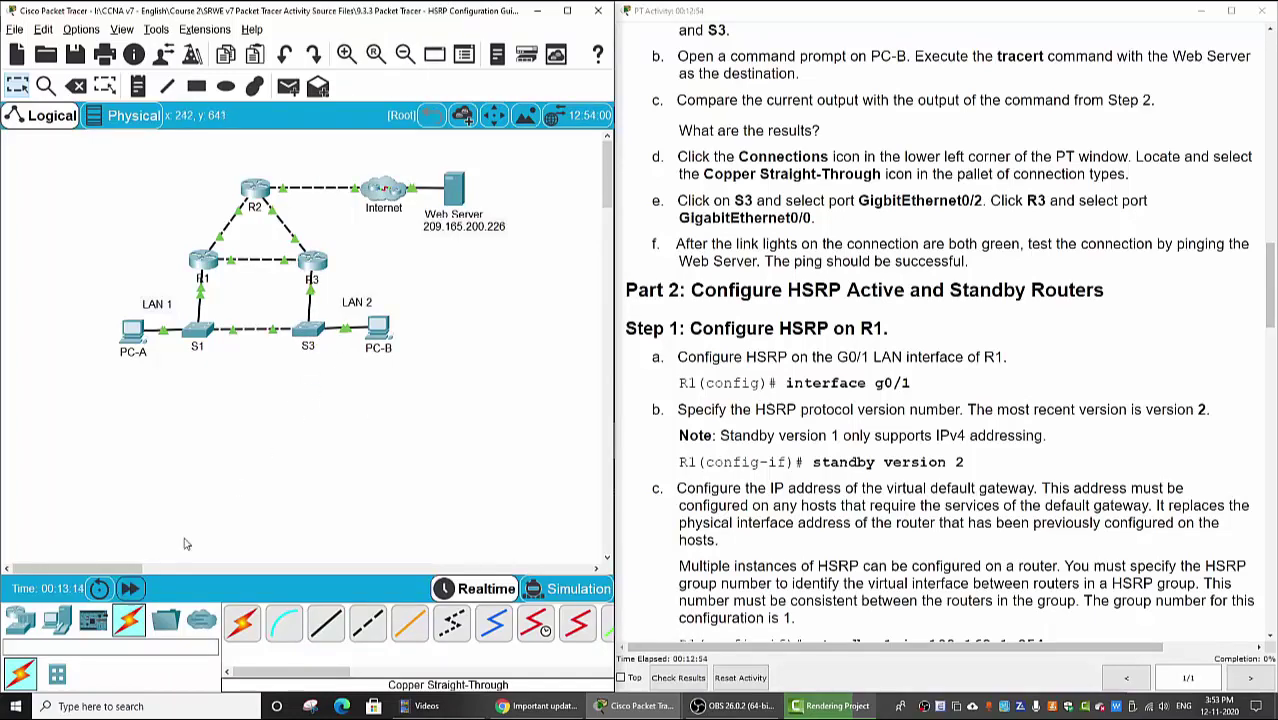
Step: Rerun tracert 209.165.200.226 from PC-B over the restored link and check the final hop
click(372, 336)
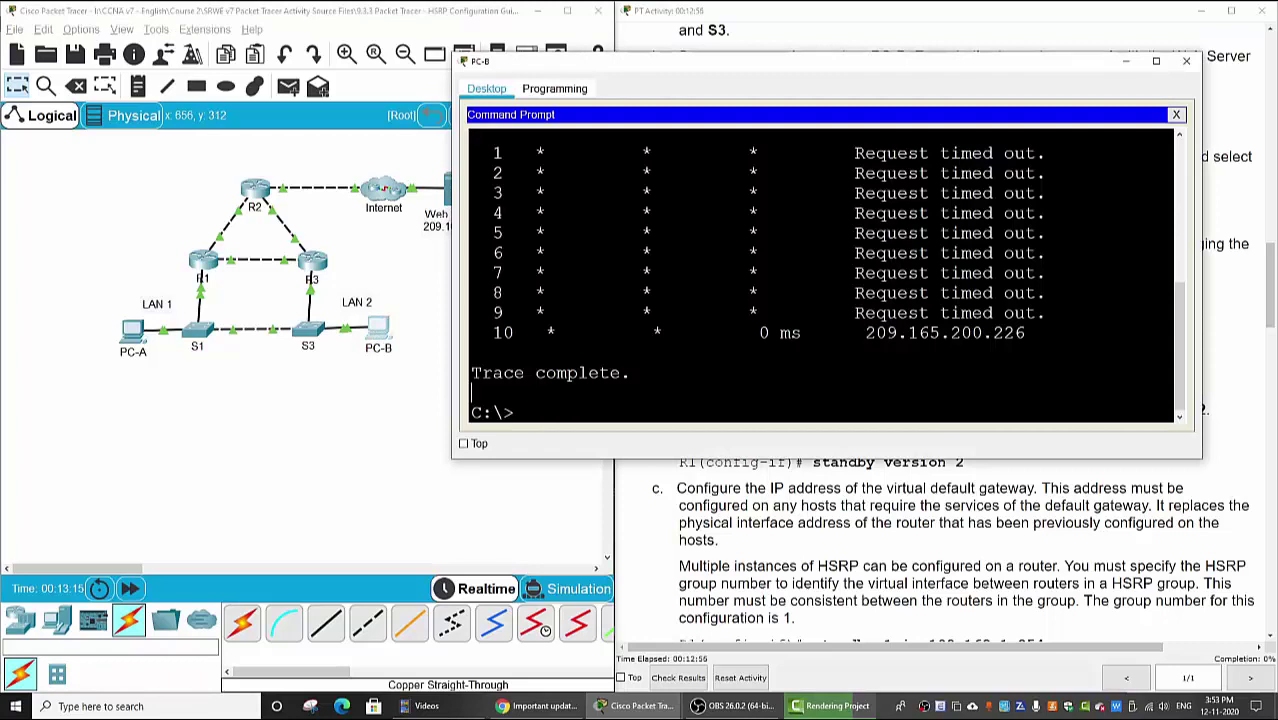
key(Up)
key(Return)
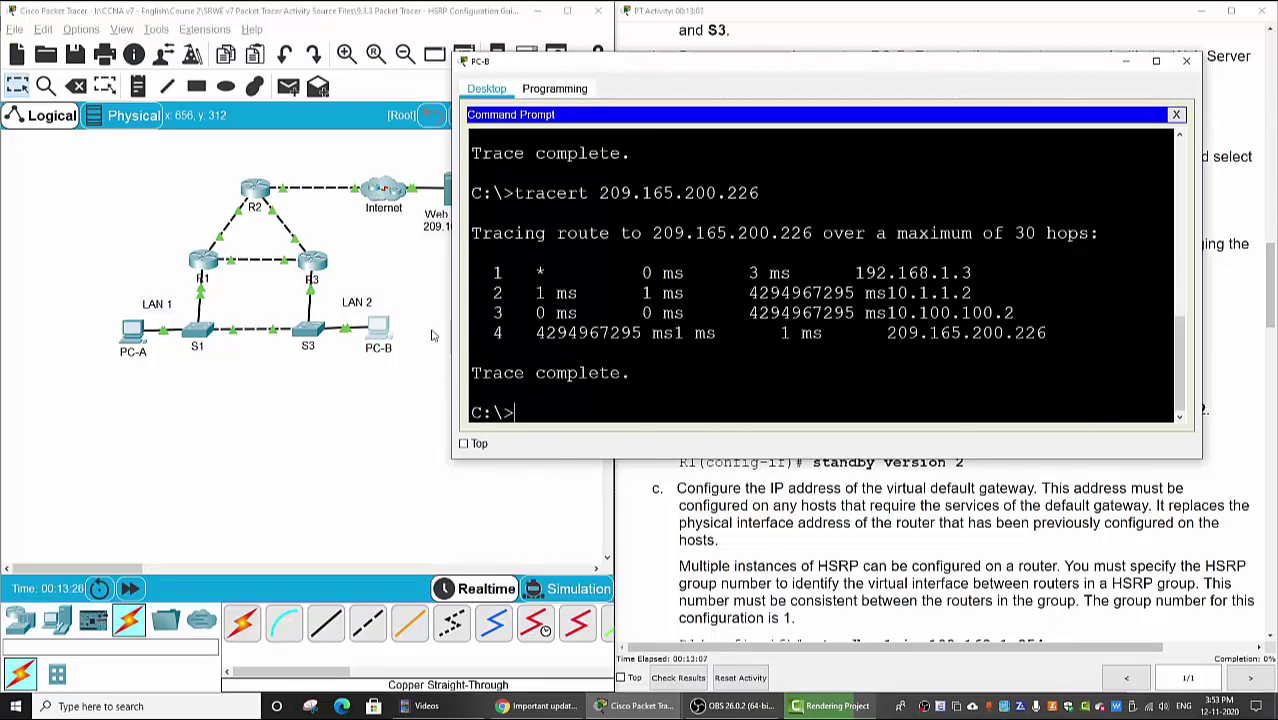
drag(887, 333, 1047, 333)
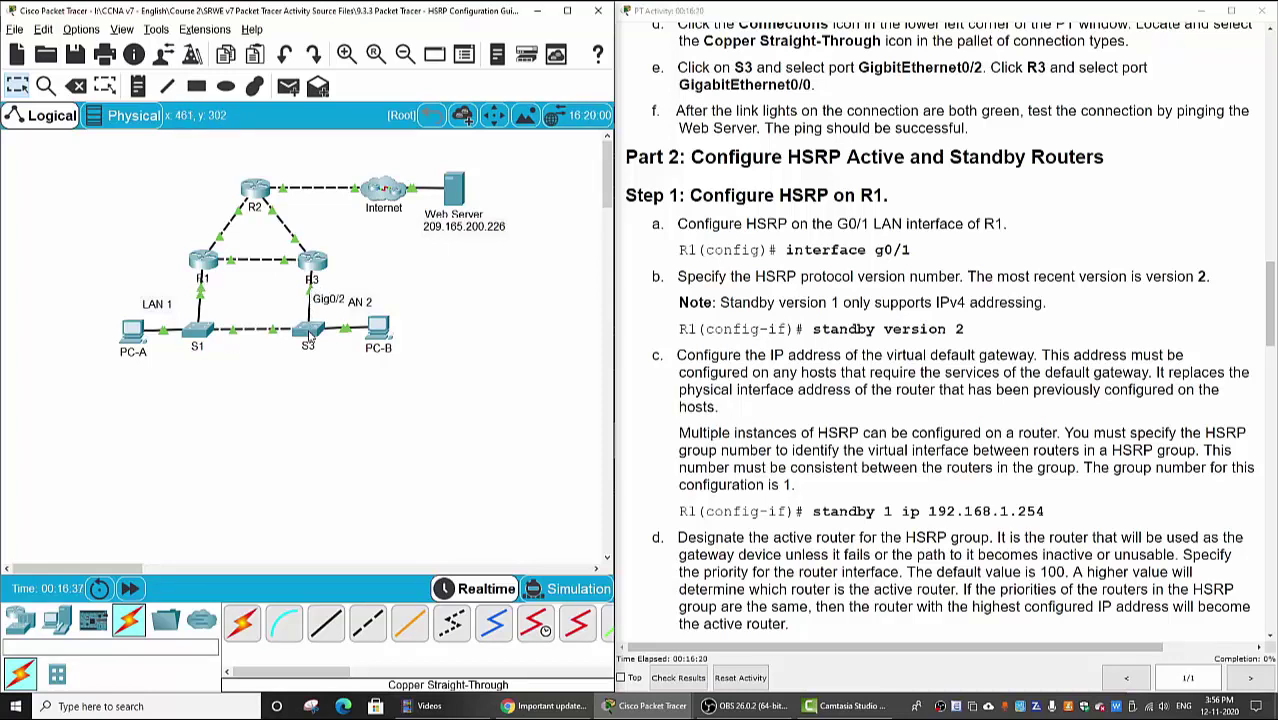
Step: Delete the restored link between R3 and S3
drag(313, 330, 318, 360)
click(365, 368)
click(75, 85)
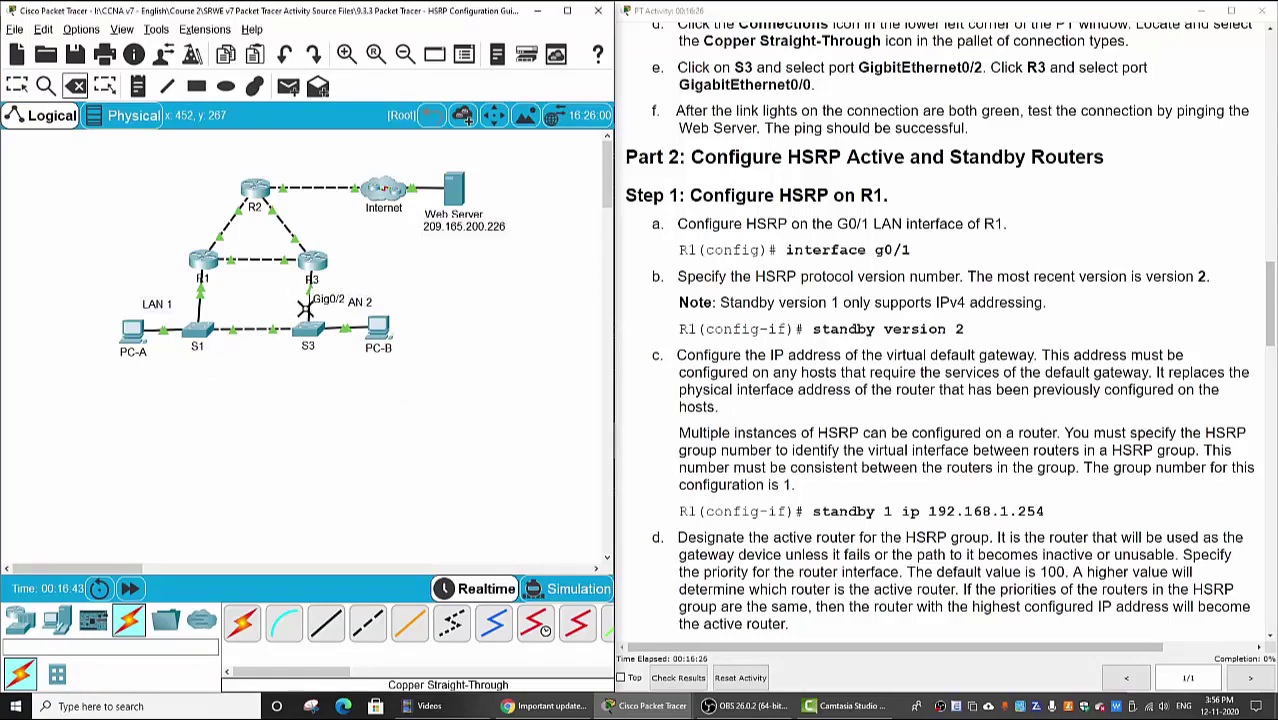
click(308, 308)
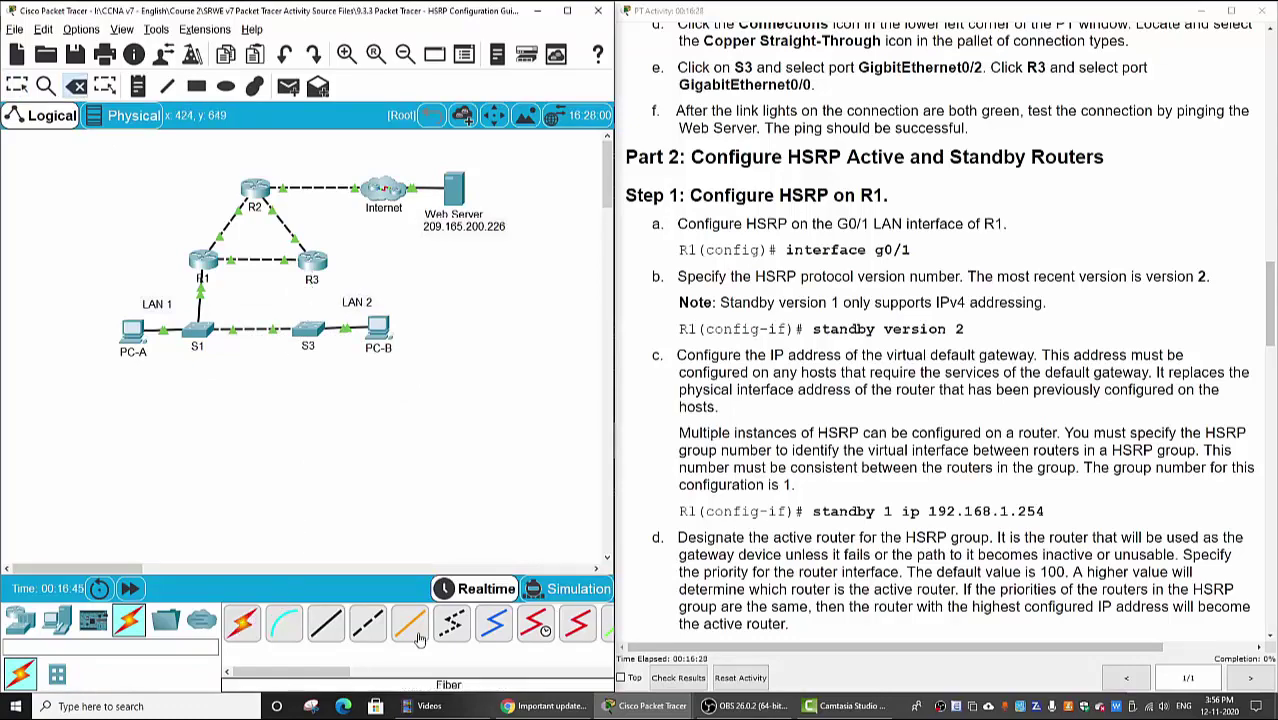
Step: Reconnect R3's GigabitEthernet0/0 to S3's GigabitEthernet0/2 with a Copper Straight-Through cable
click(326, 624)
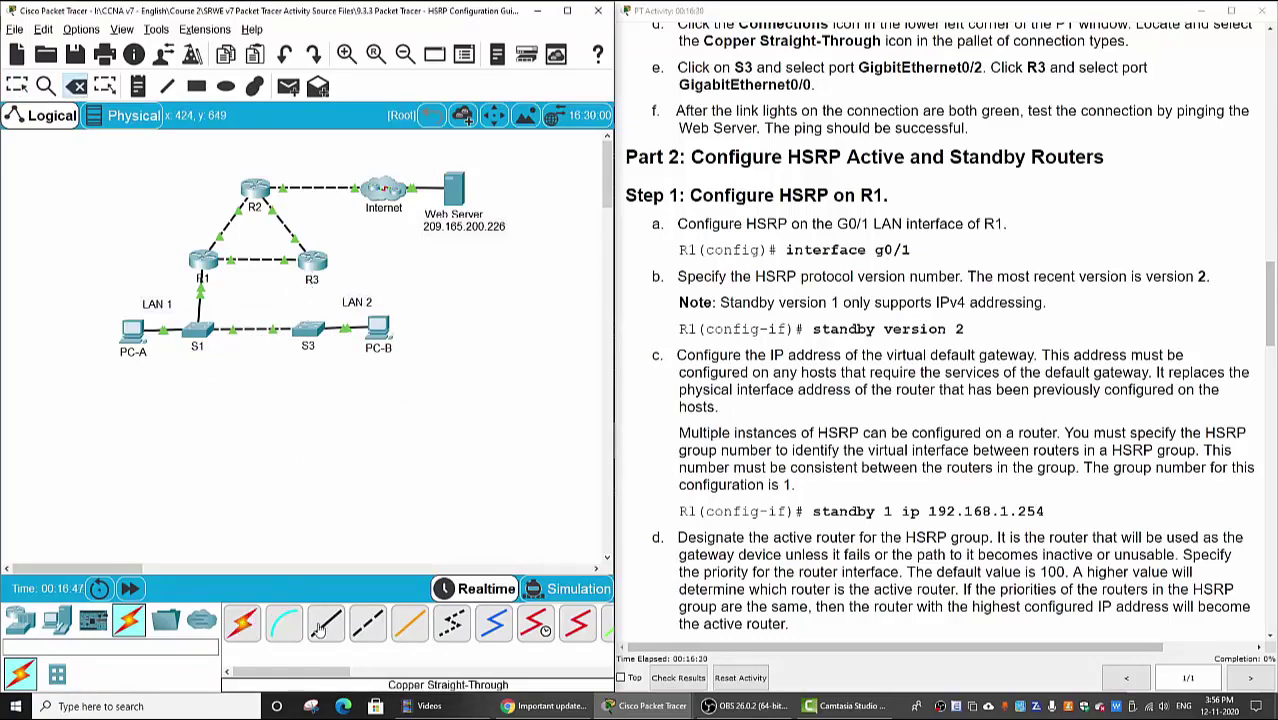
click(313, 266)
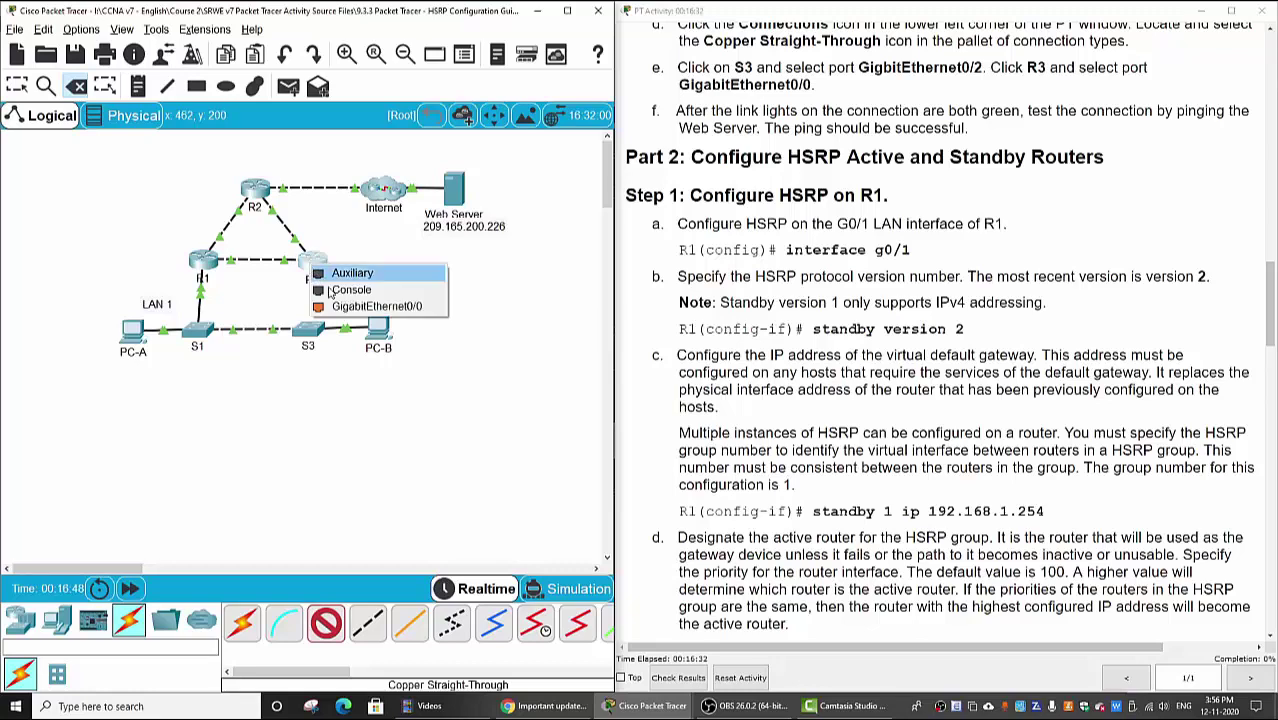
click(414, 310)
click(312, 330)
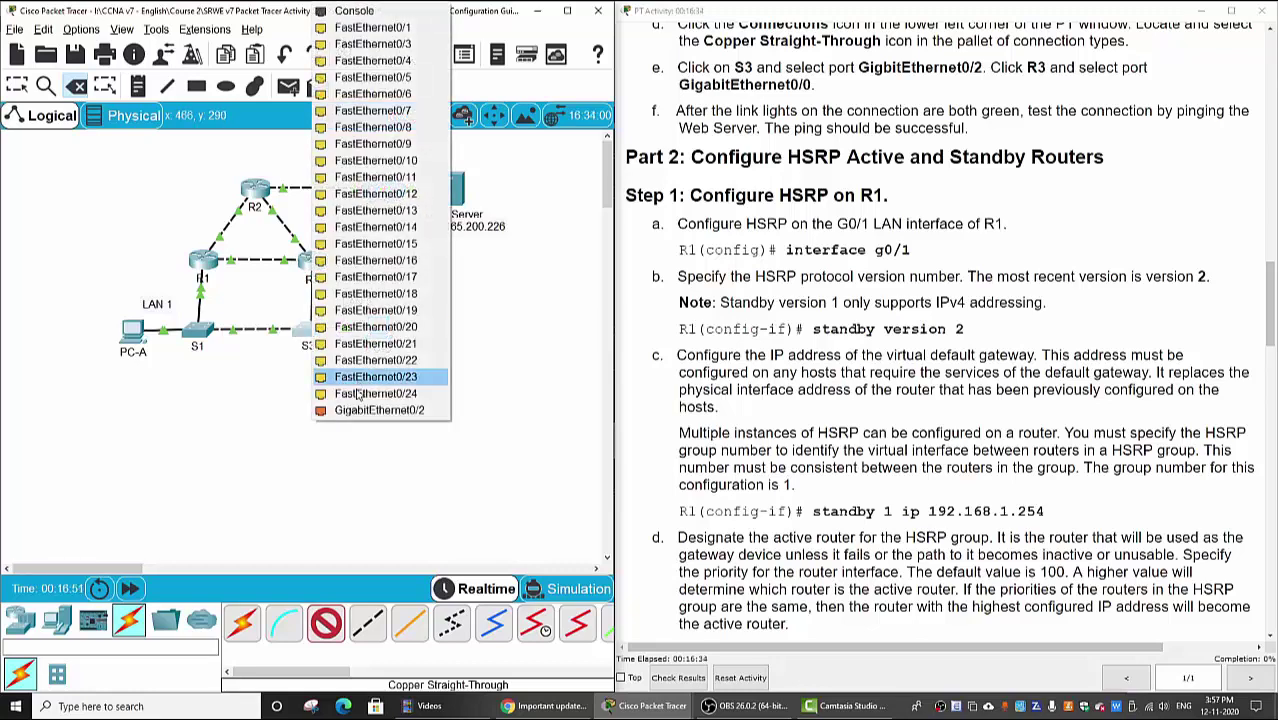
click(374, 412)
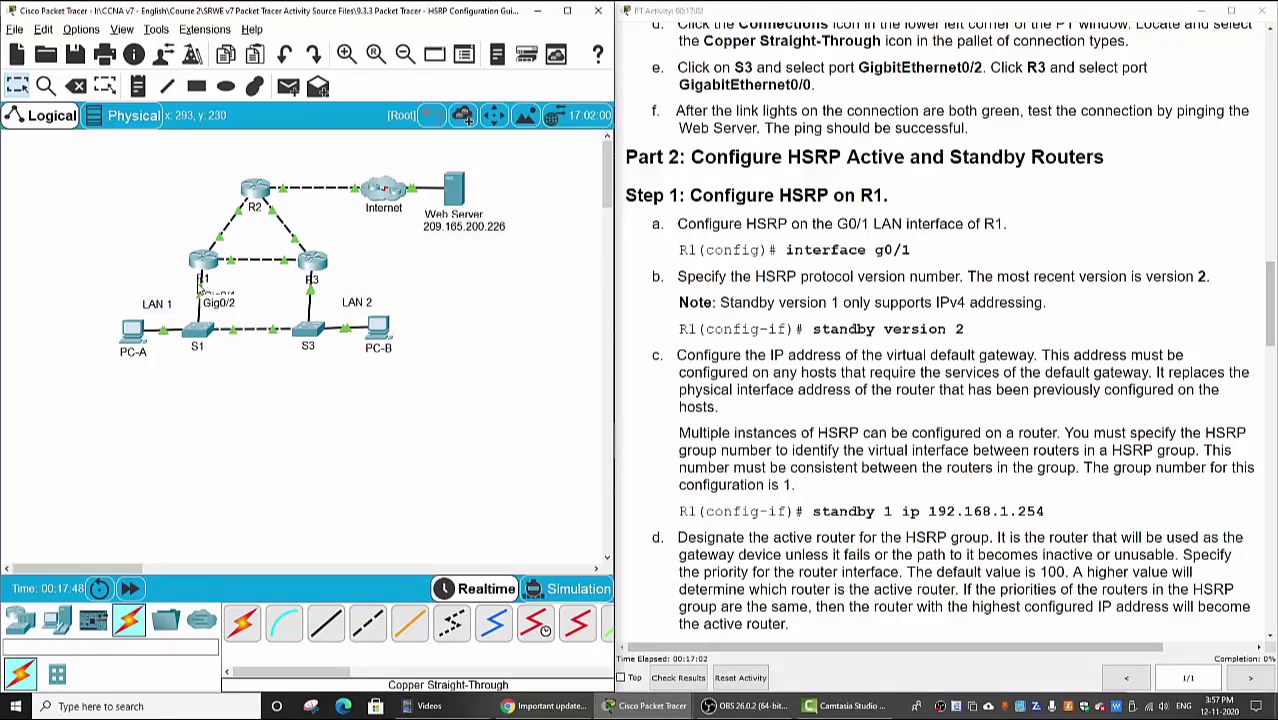
Step: Open R1's command line and enter interface configuration mode for g0/1
click(204, 261)
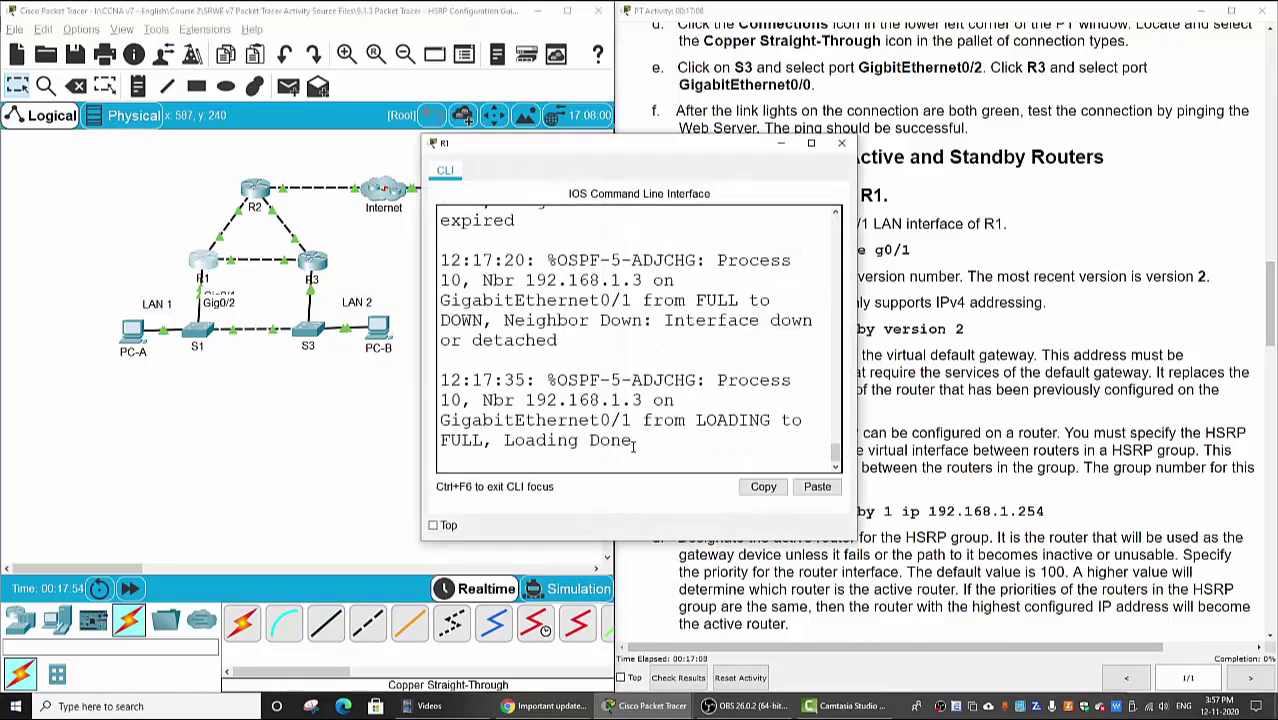
key(Return)
text(en)
key(Return)
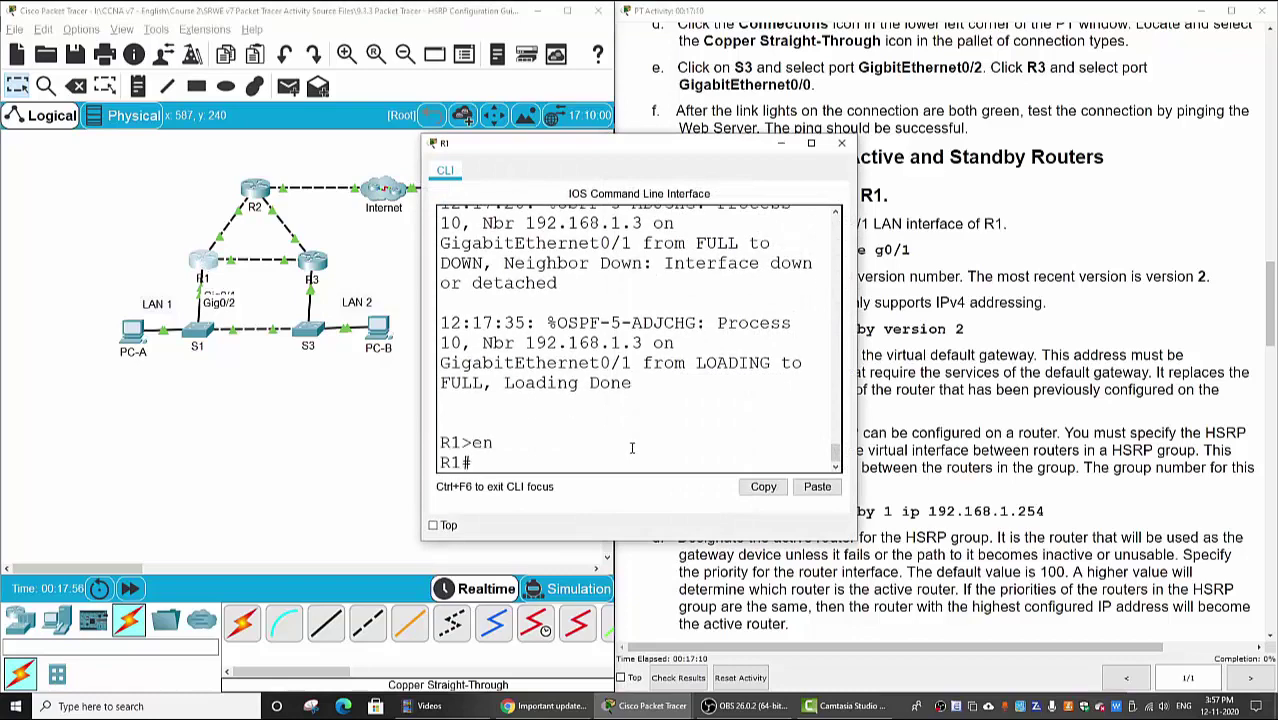
text(conf t)
key(Return)
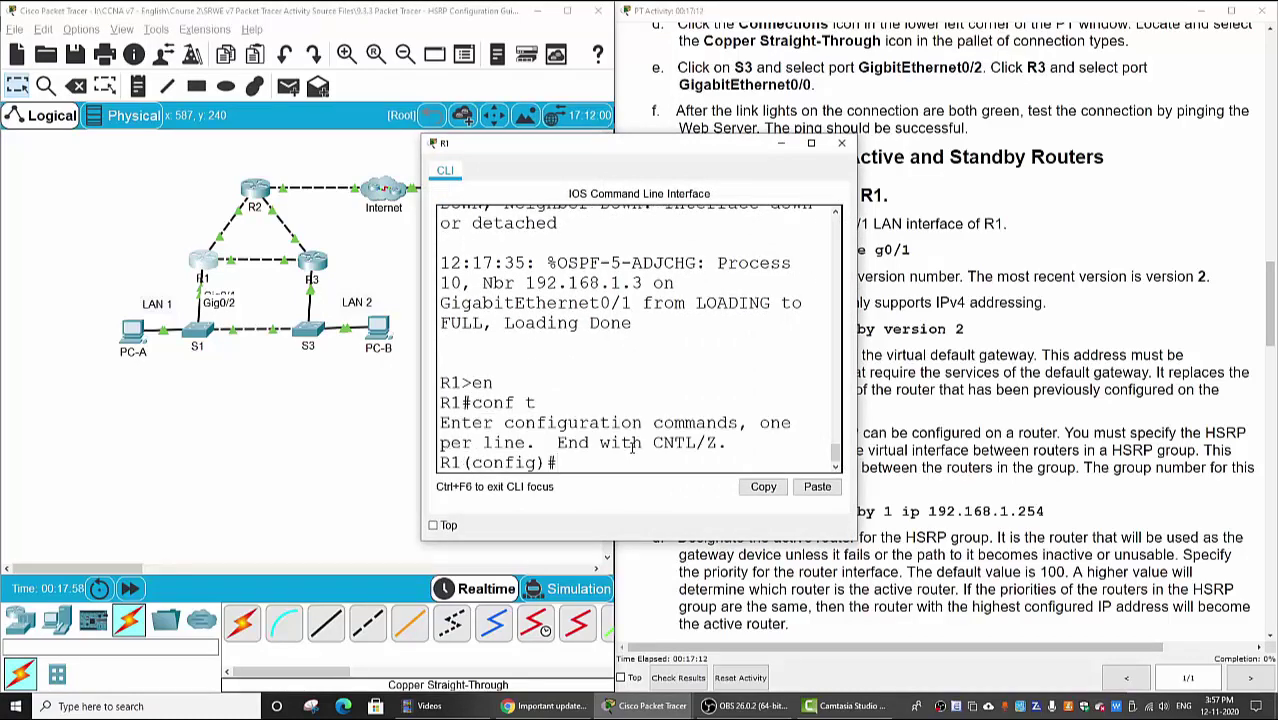
text(int g0/1)
key(Return)
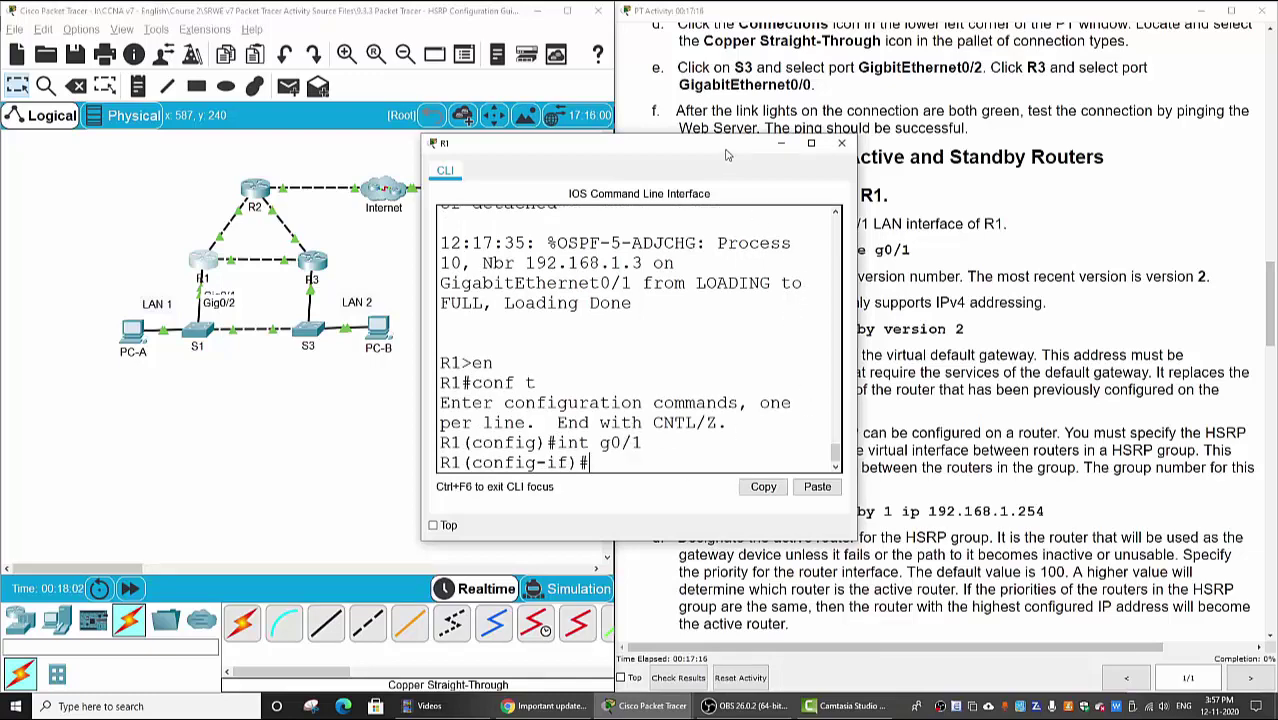
Step: Set HSRP version 2 on R1's g0/1 with standby version 2, keeping the console clear of the instructions
drag(727, 149, 552, 92)
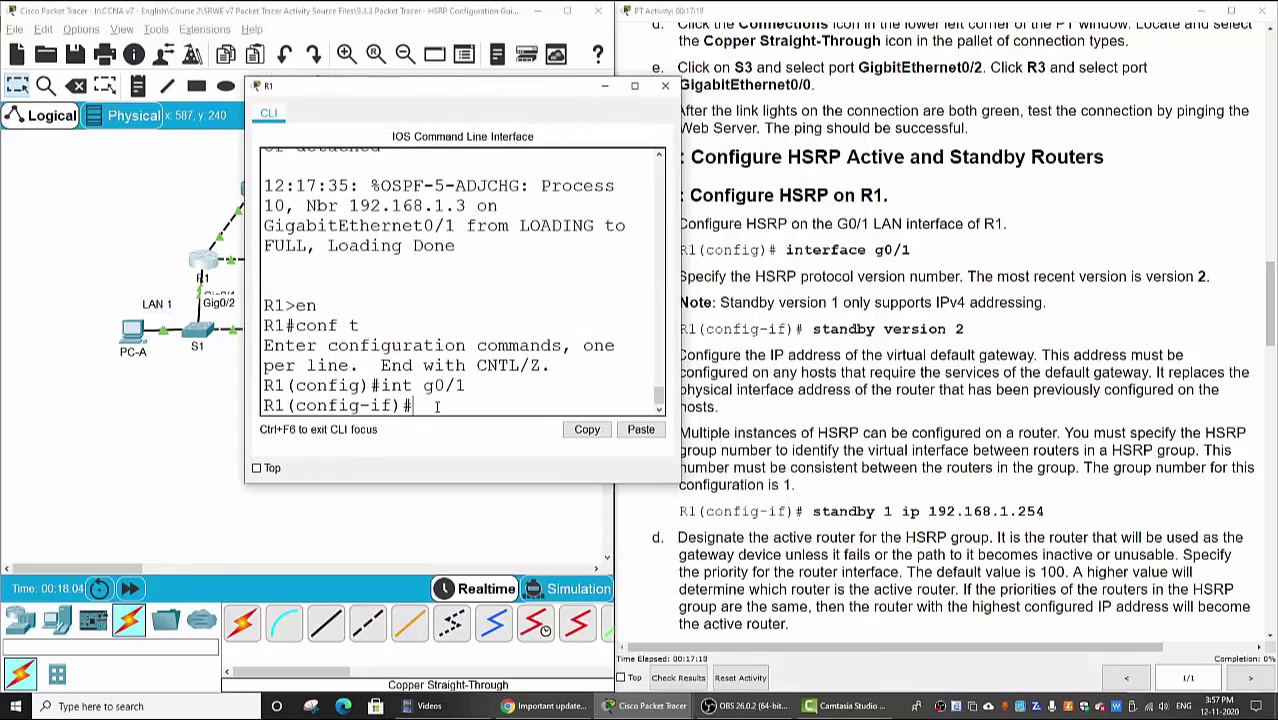
text(standby)
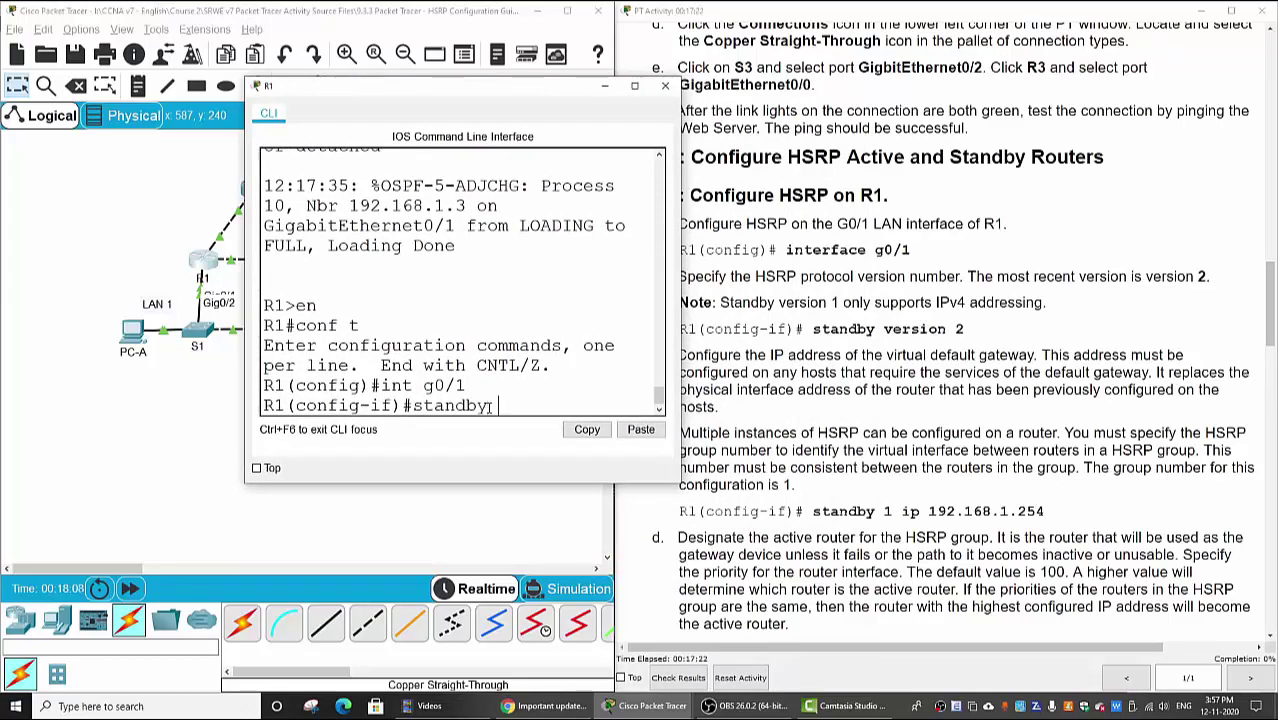
text( version)
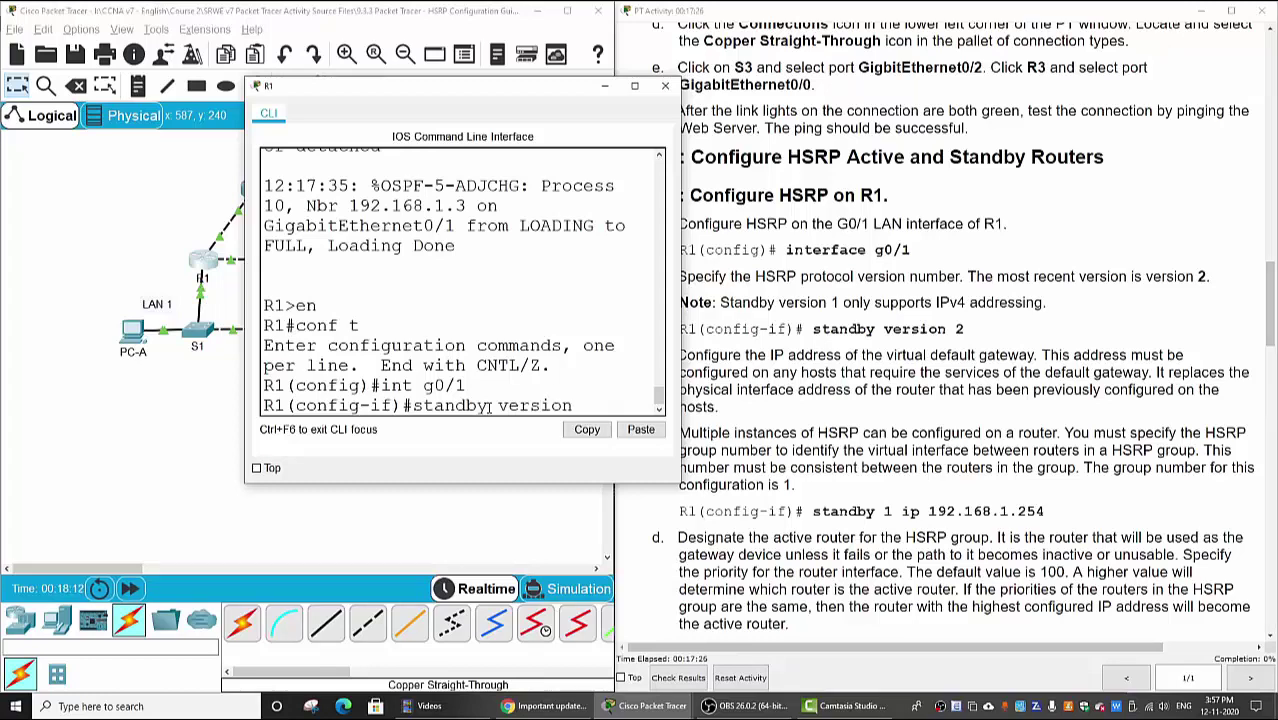
text( 2)
key(Return)
key(Return)
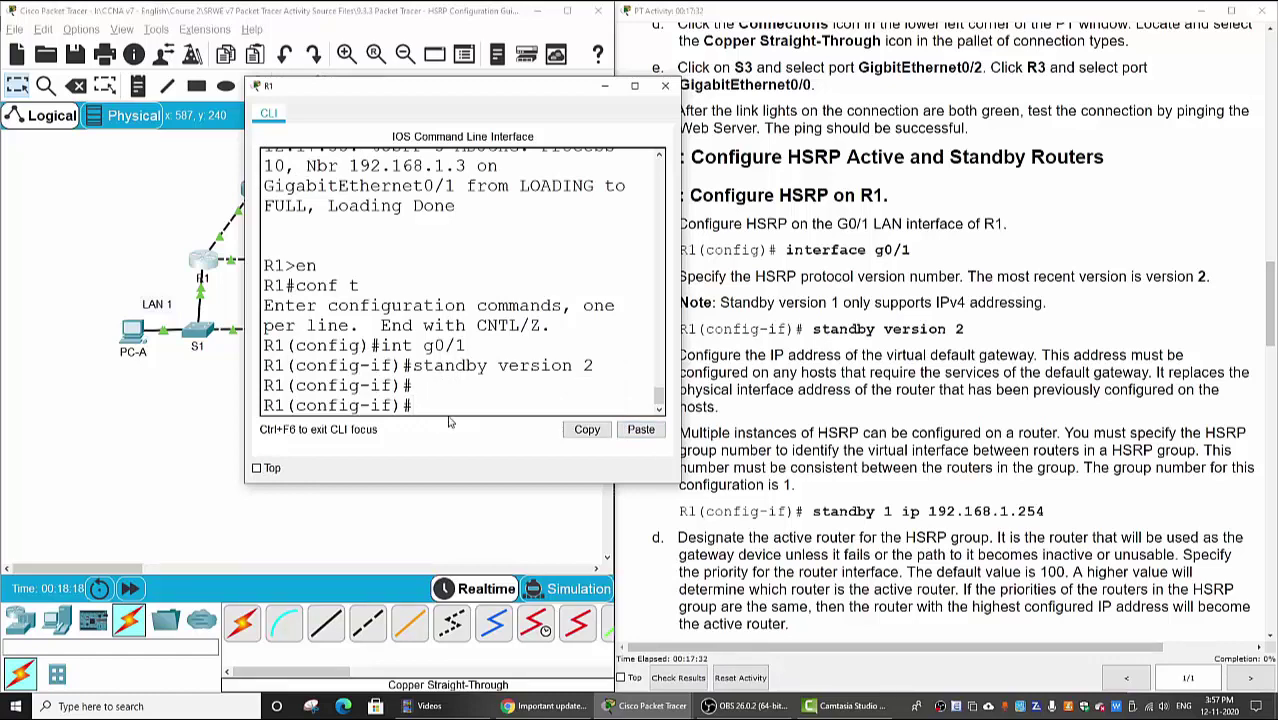
Step: Configure 192.168.1.254 as the virtual gateway address of HSRP group 1 on R1's g0/1
key(Up)
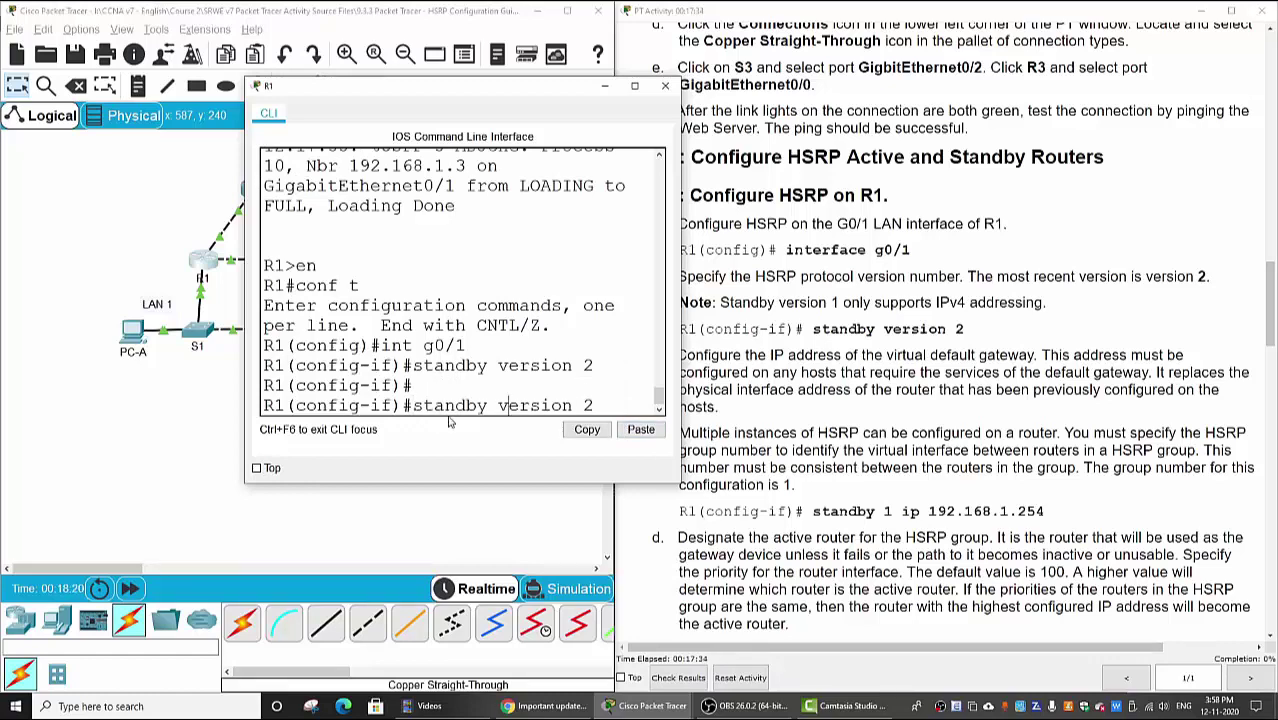
key(BackSpace)
key(BackSpace)
key(BackSpace)
key(BackSpace)
key(BackSpace)
key(BackSpace)
key(BackSpace)
key(BackSpace)
text(ip)
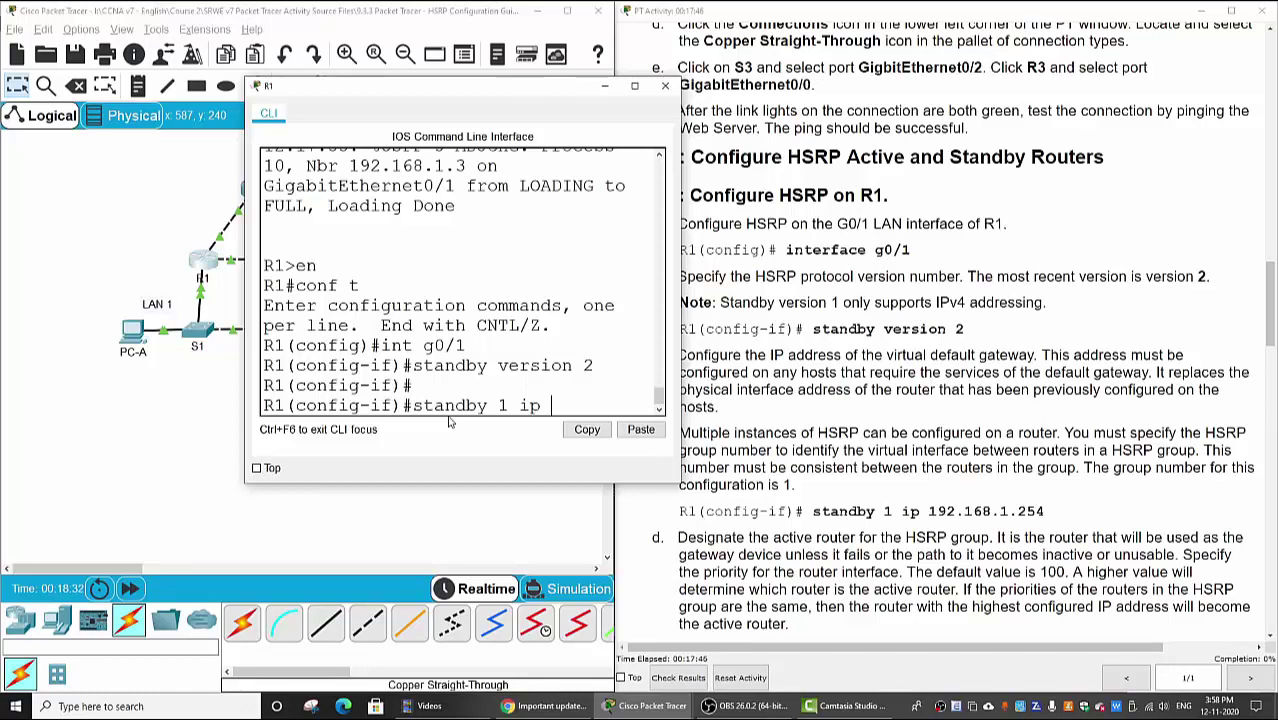
text(192.168.1.)
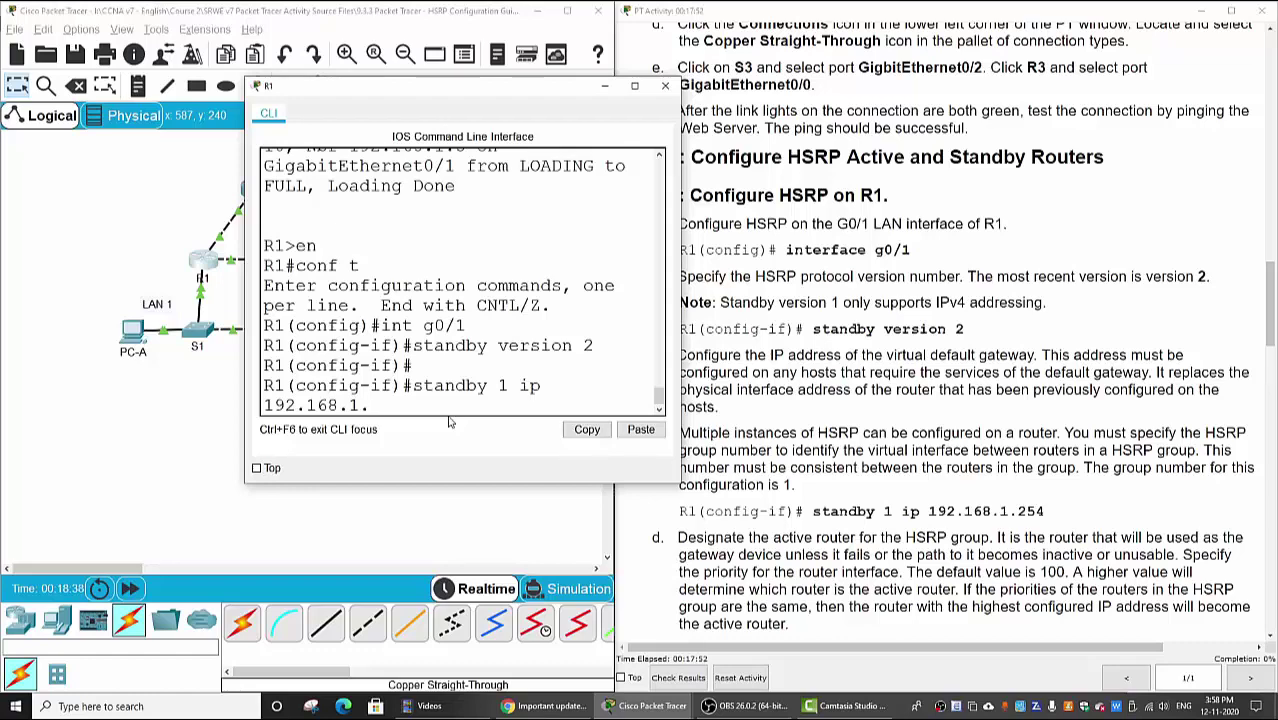
text(254)
key(Return)
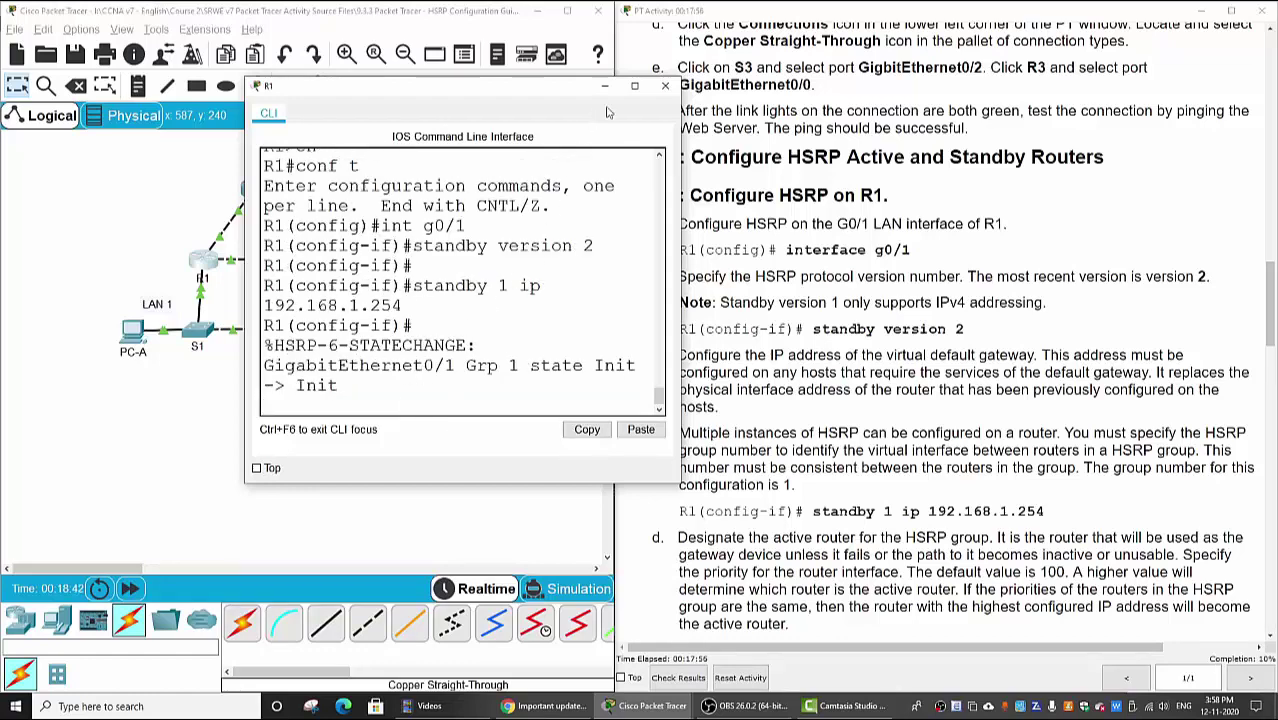
Step: Examine the HSRP state-change messages in R1's enlarged console, and close the console
click(634, 86)
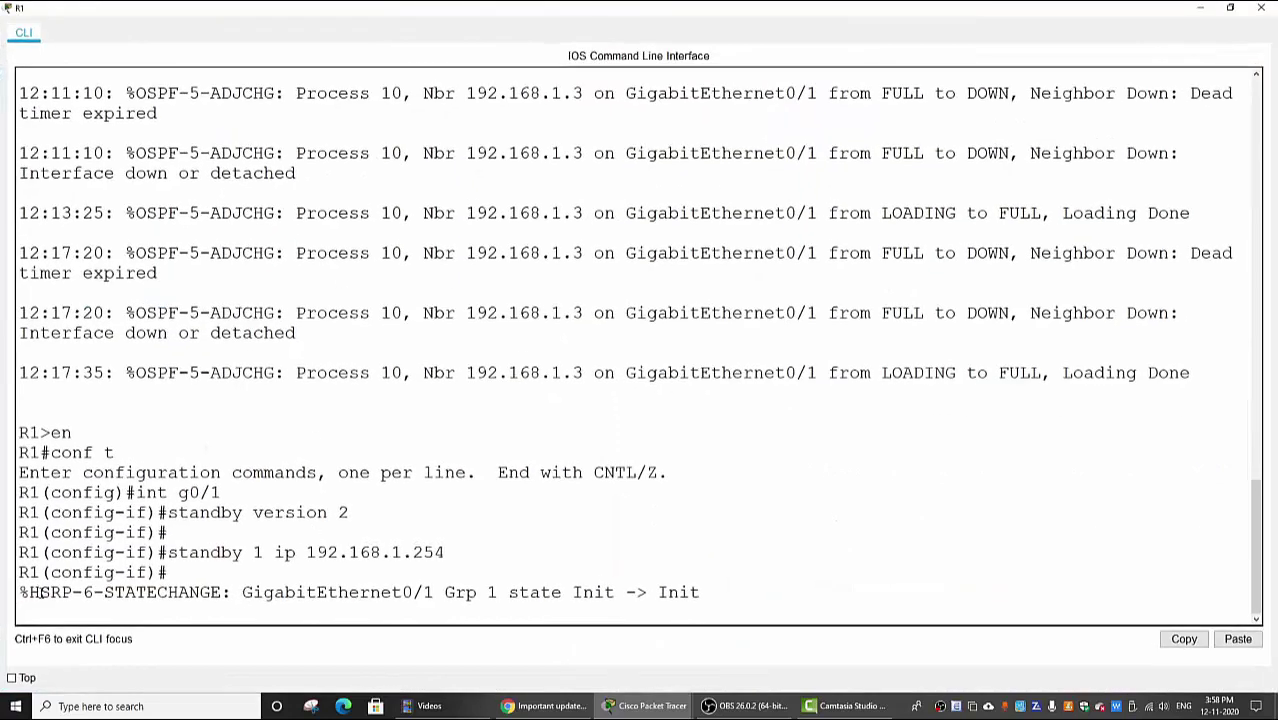
drag(29, 592, 715, 592)
click(230, 610)
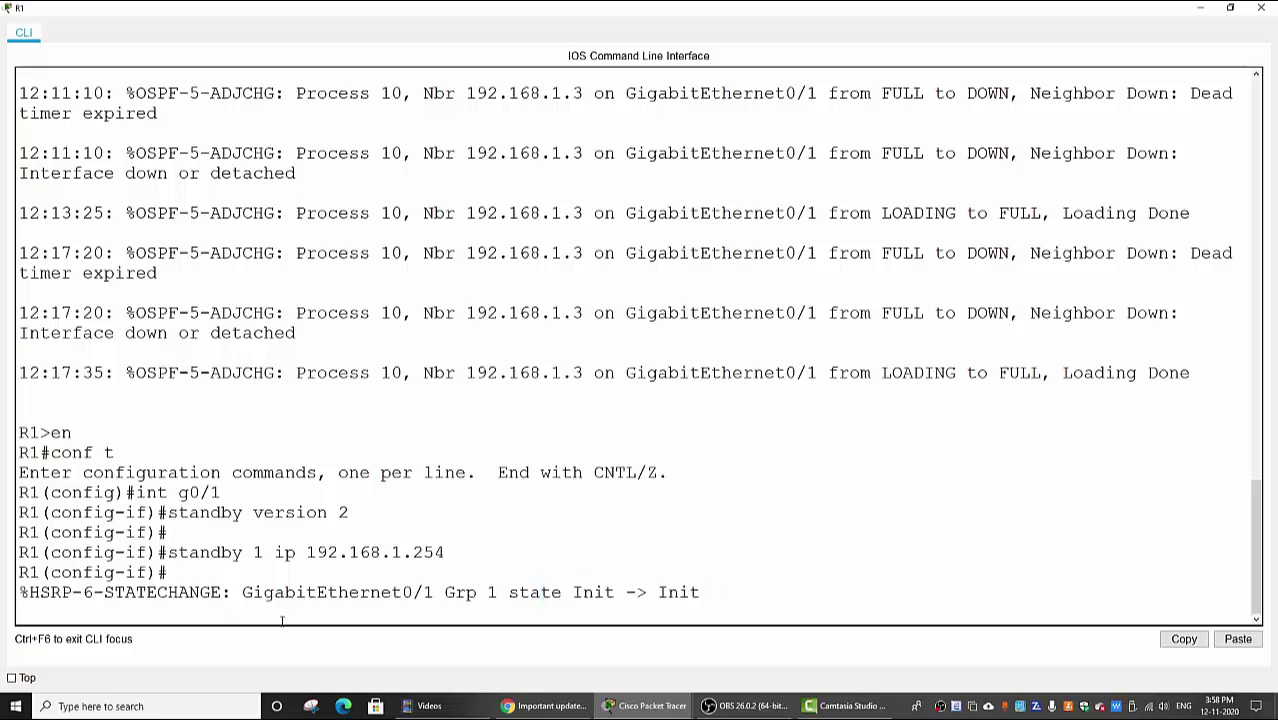
key(Return)
key(Return)
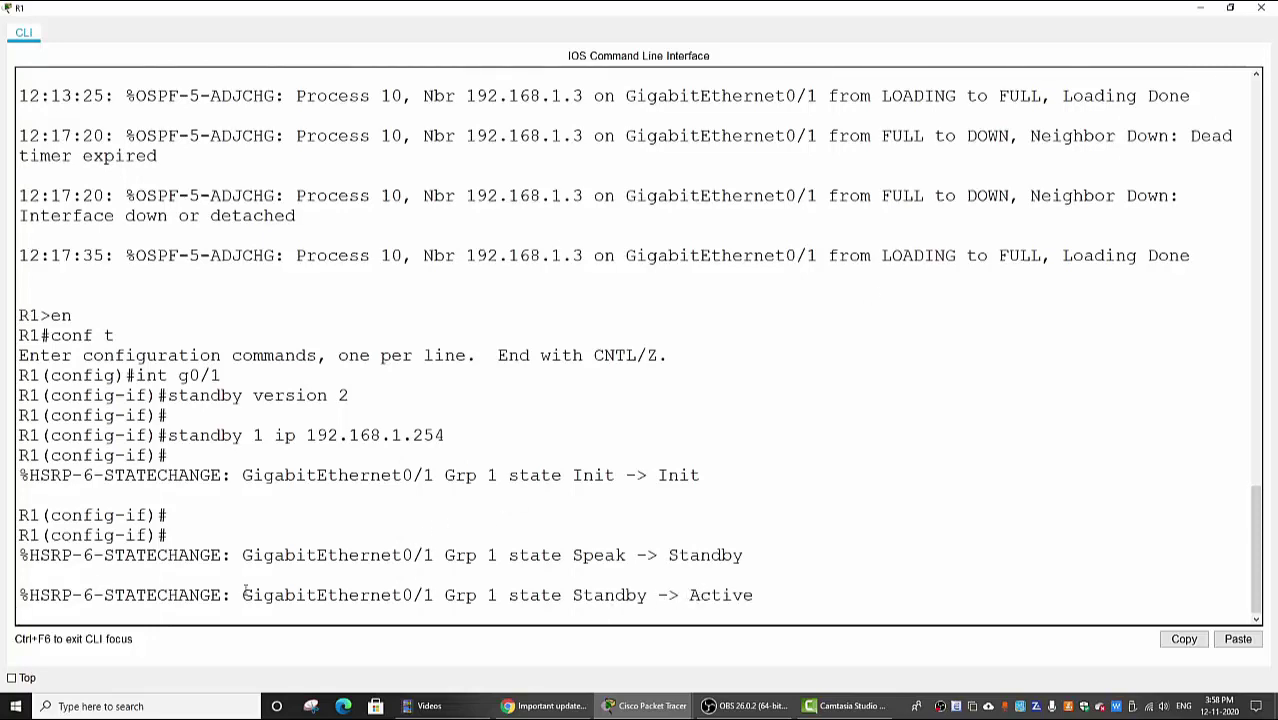
drag(274, 594, 744, 599)
click(721, 597)
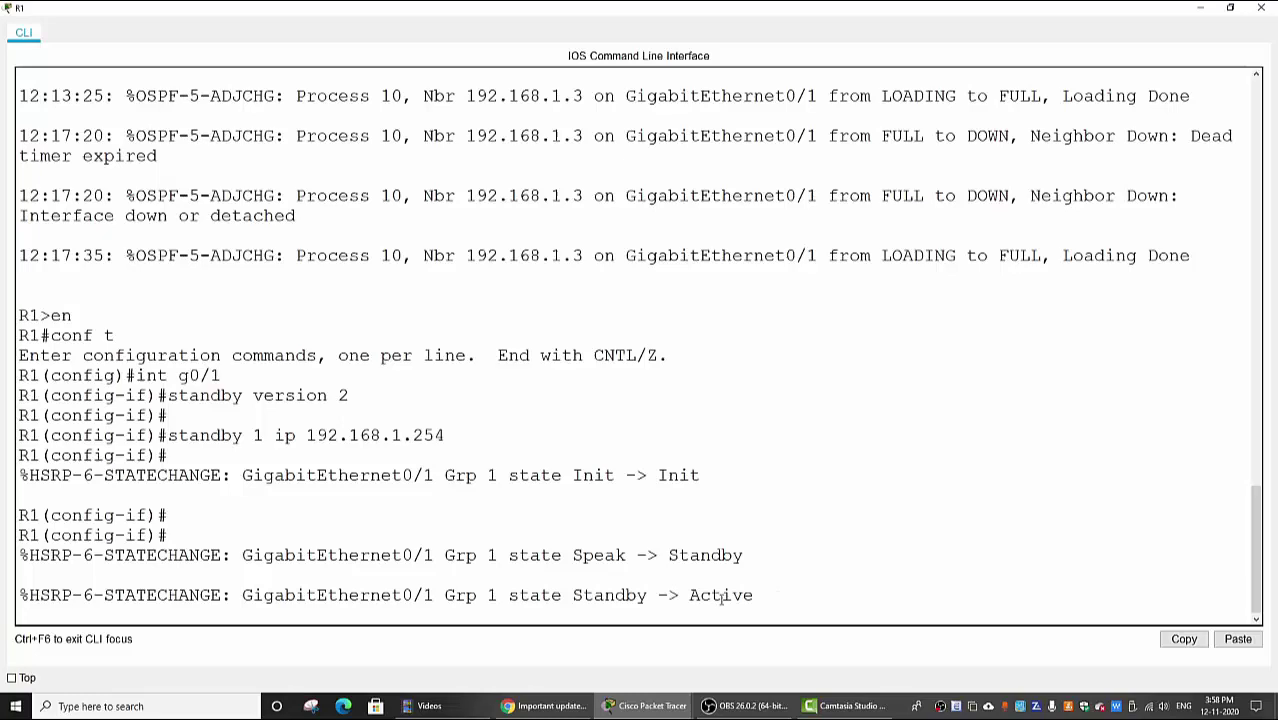
double_click(619, 595)
click(733, 595)
click(1248, 12)
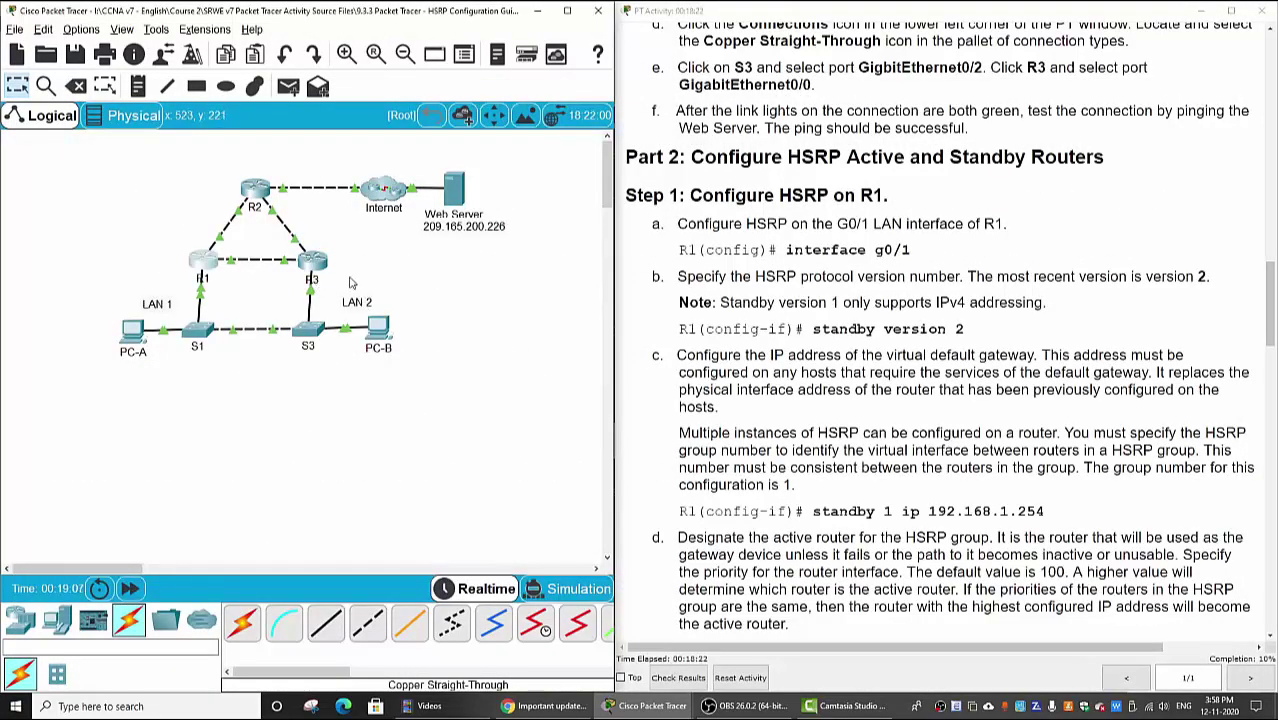
Step: Find the active-router priority command in the activity instructions and reopen R1's interface prompt beside them
scroll(350, 283, down, 3)
scroll(775, 499, down, 5)
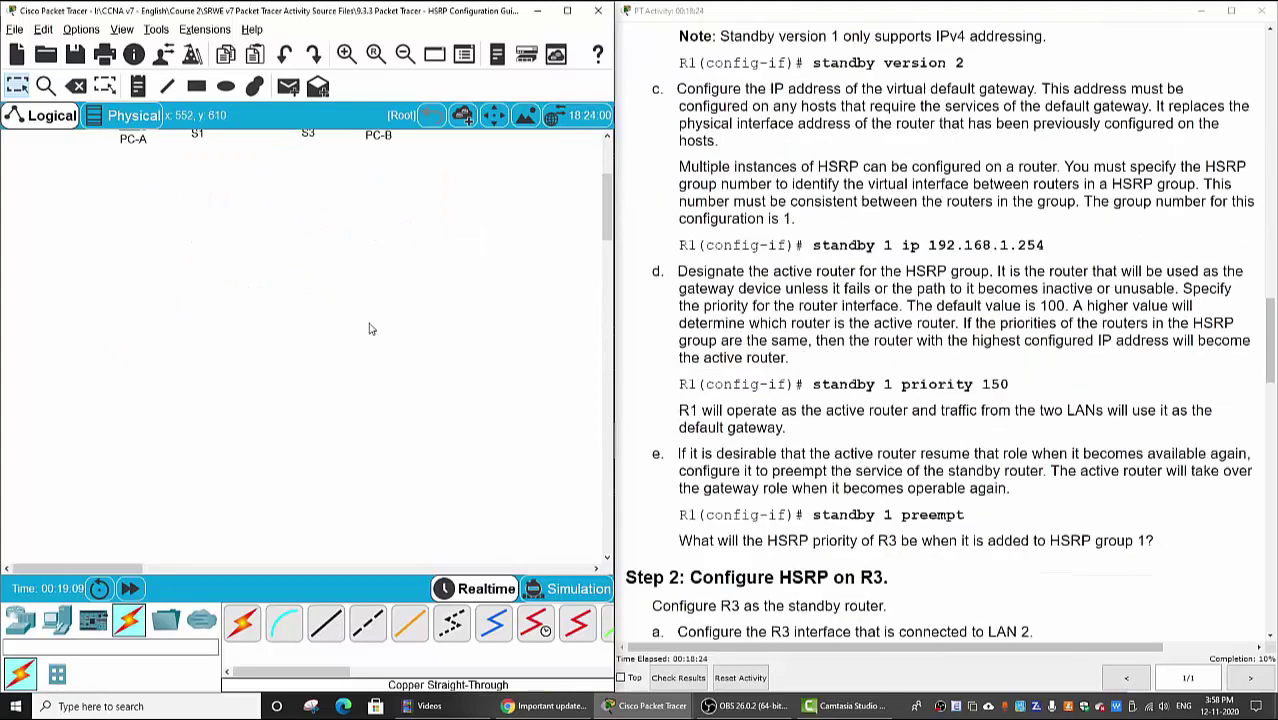
scroll(880, 385, up, 1)
scroll(829, 407, down, 2)
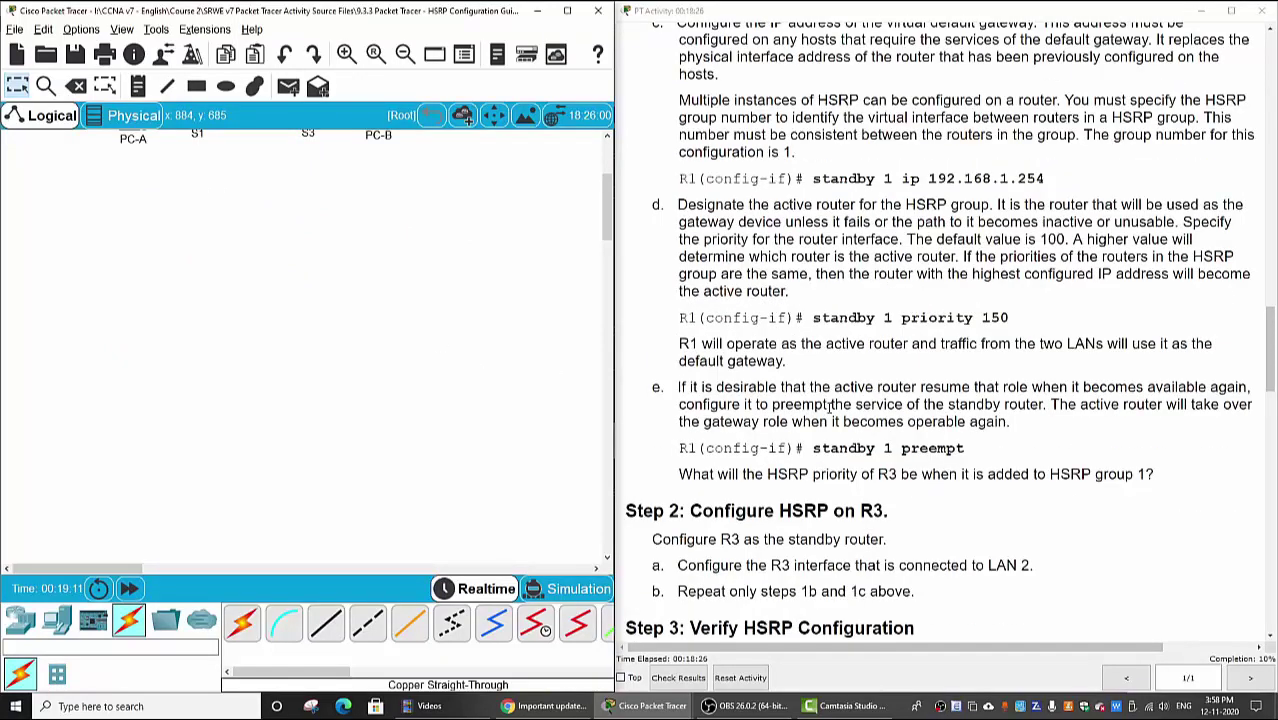
scroll(362, 398, up, 3)
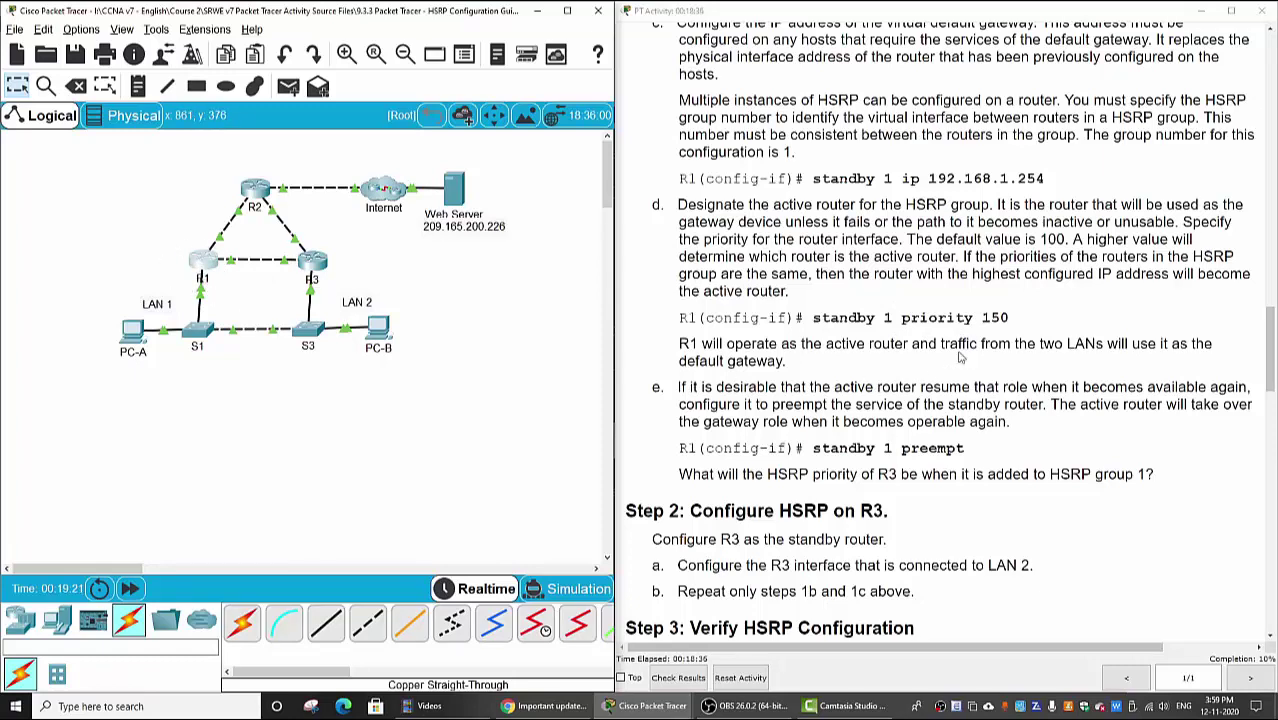
double_click(1000, 321)
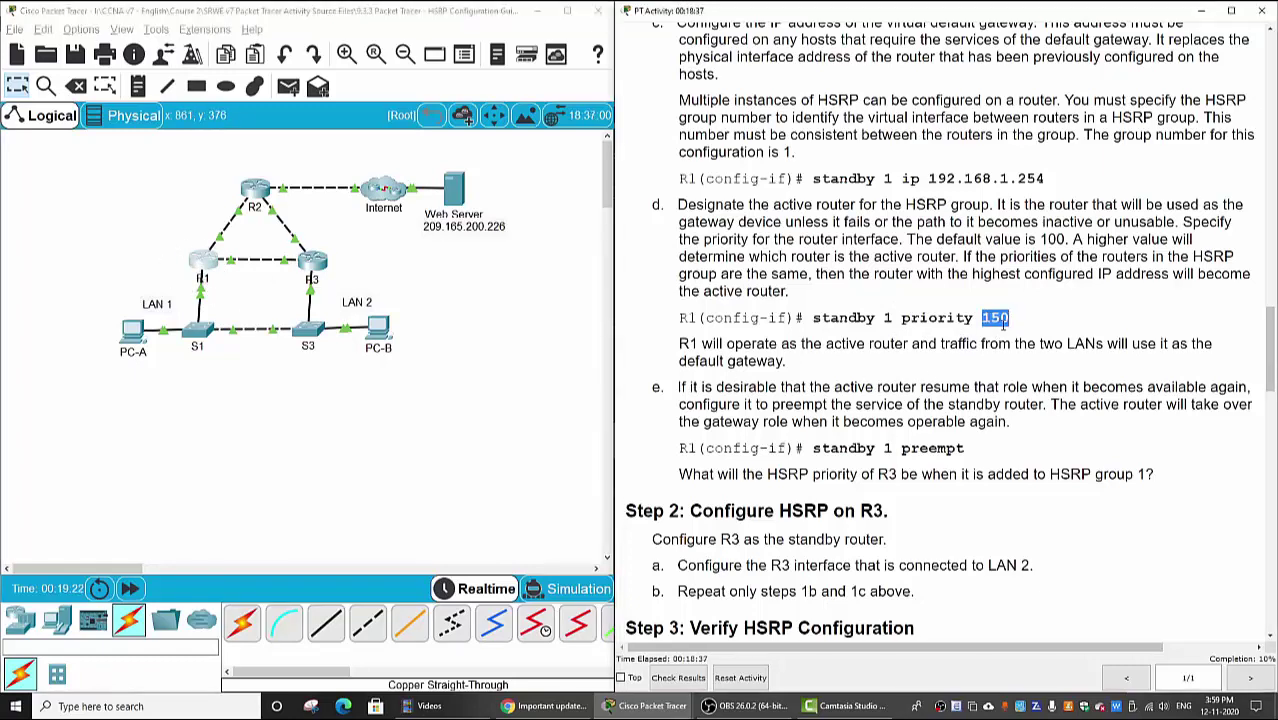
click(204, 270)
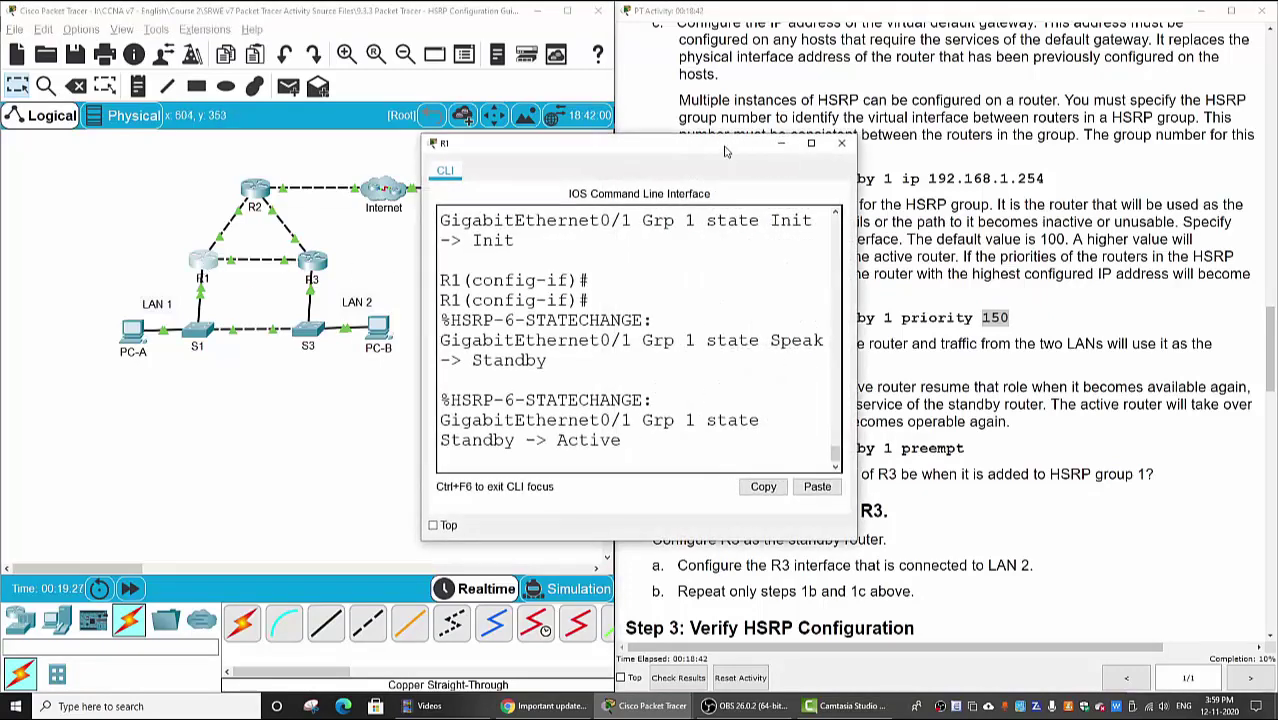
drag(766, 146, 427, 138)
click(325, 436)
key(Return)
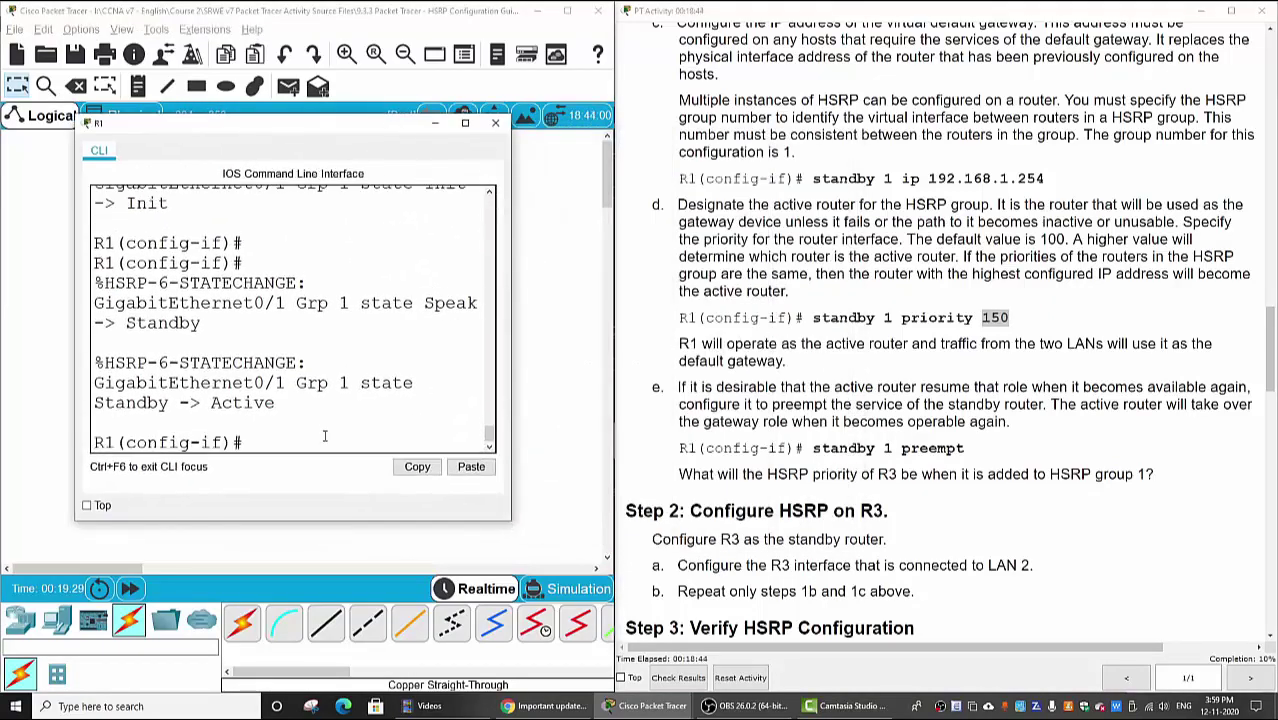
Step: Set R1's priority for HSRP group 1 to 150 with standby 1 priority 150
text(stnd)
key(Tab)
key(BackSpace)
key(BackSpace)
text(a)
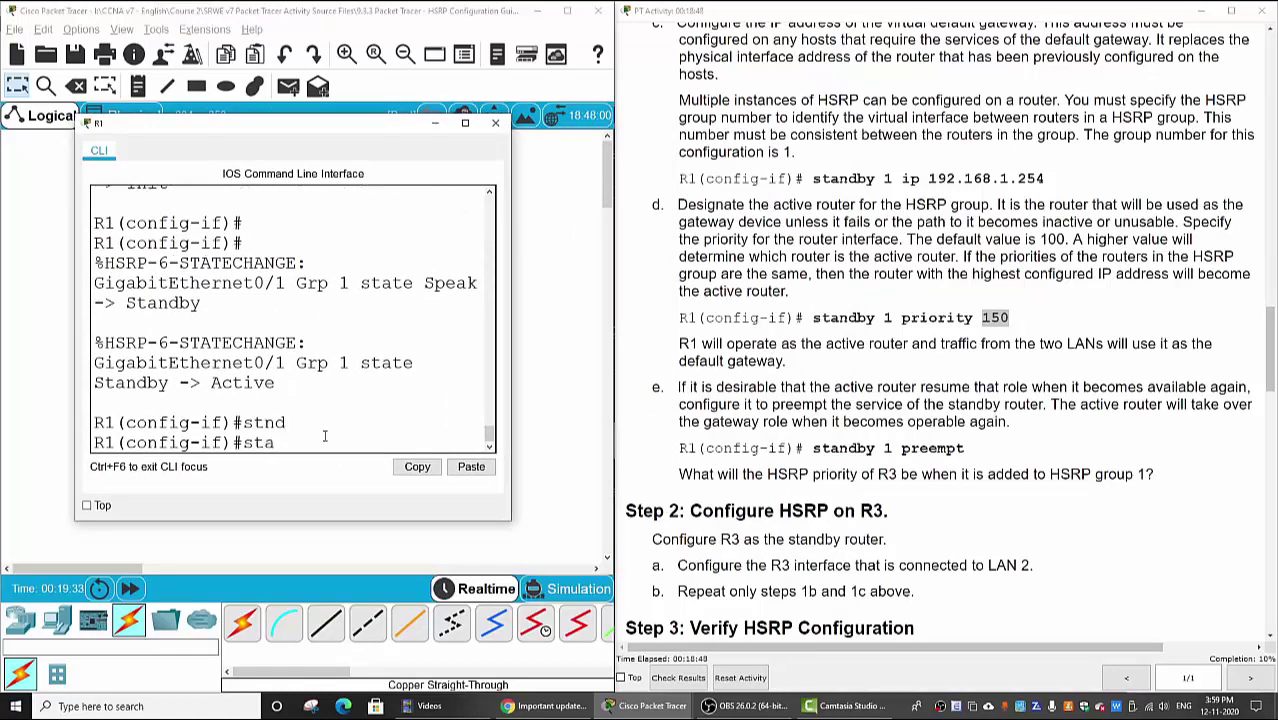
key(Tab)
text(1)
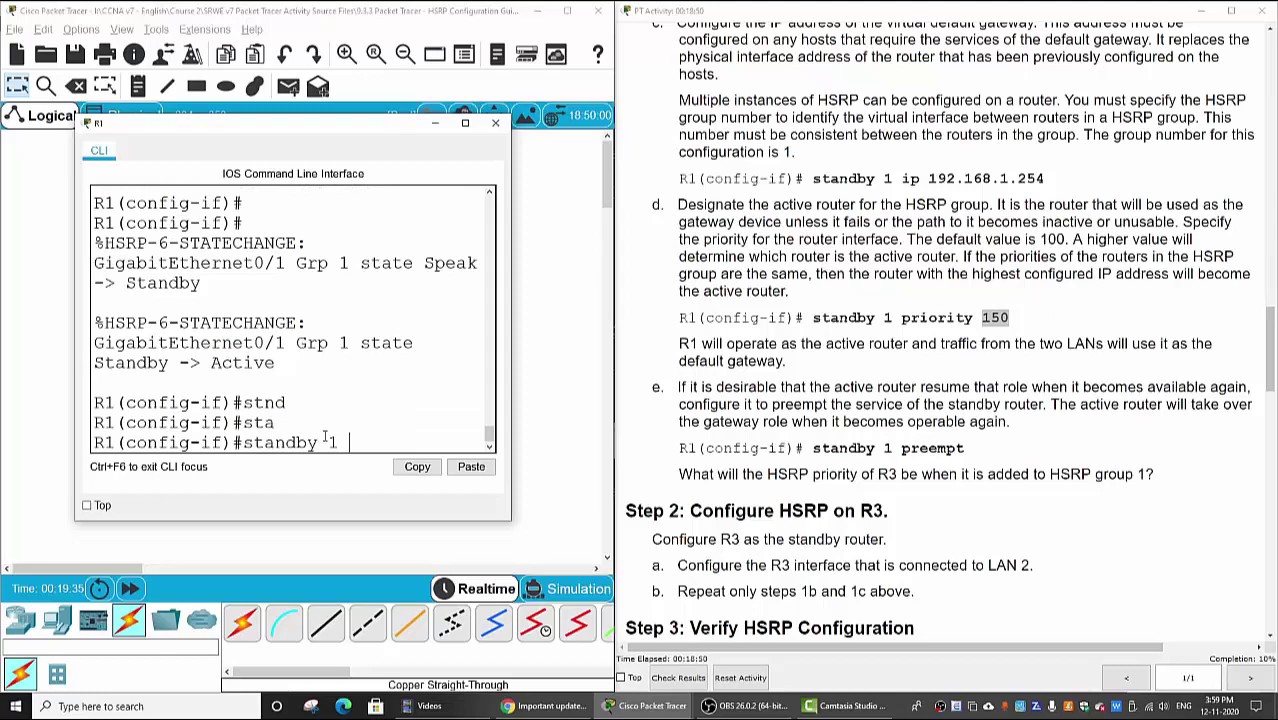
text( pri)
key(Tab)
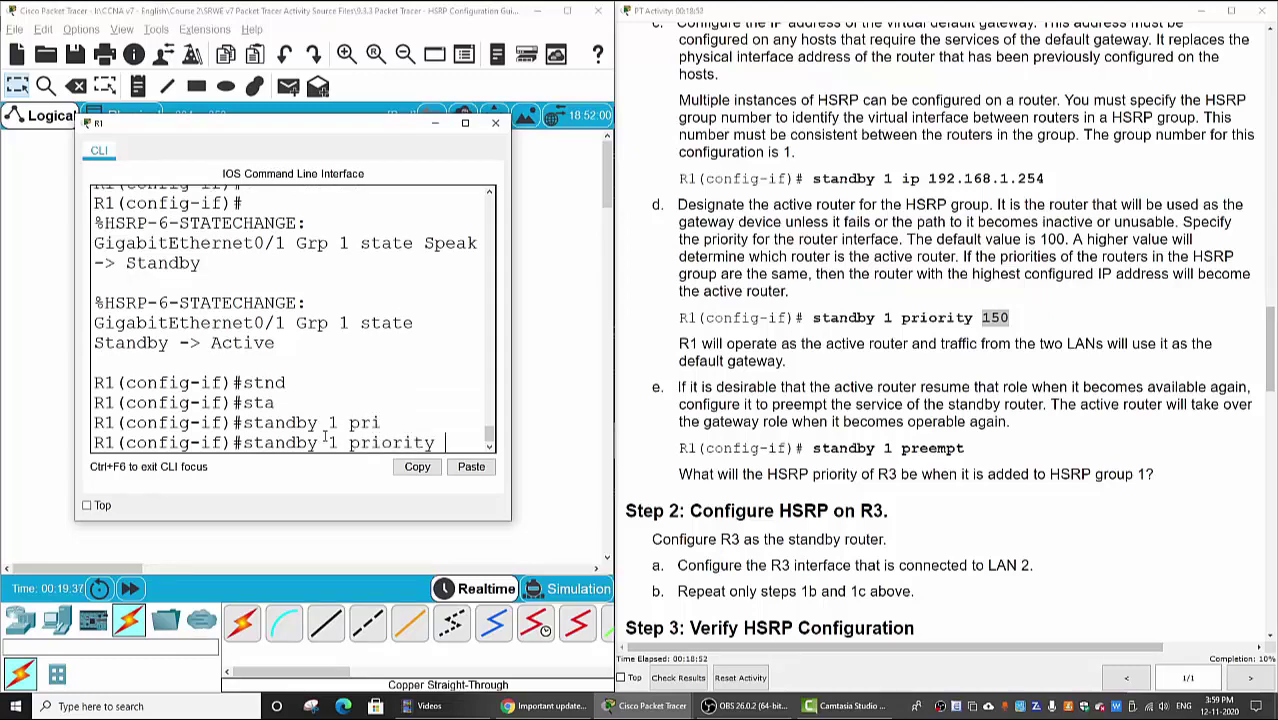
text(150)
key(Return)
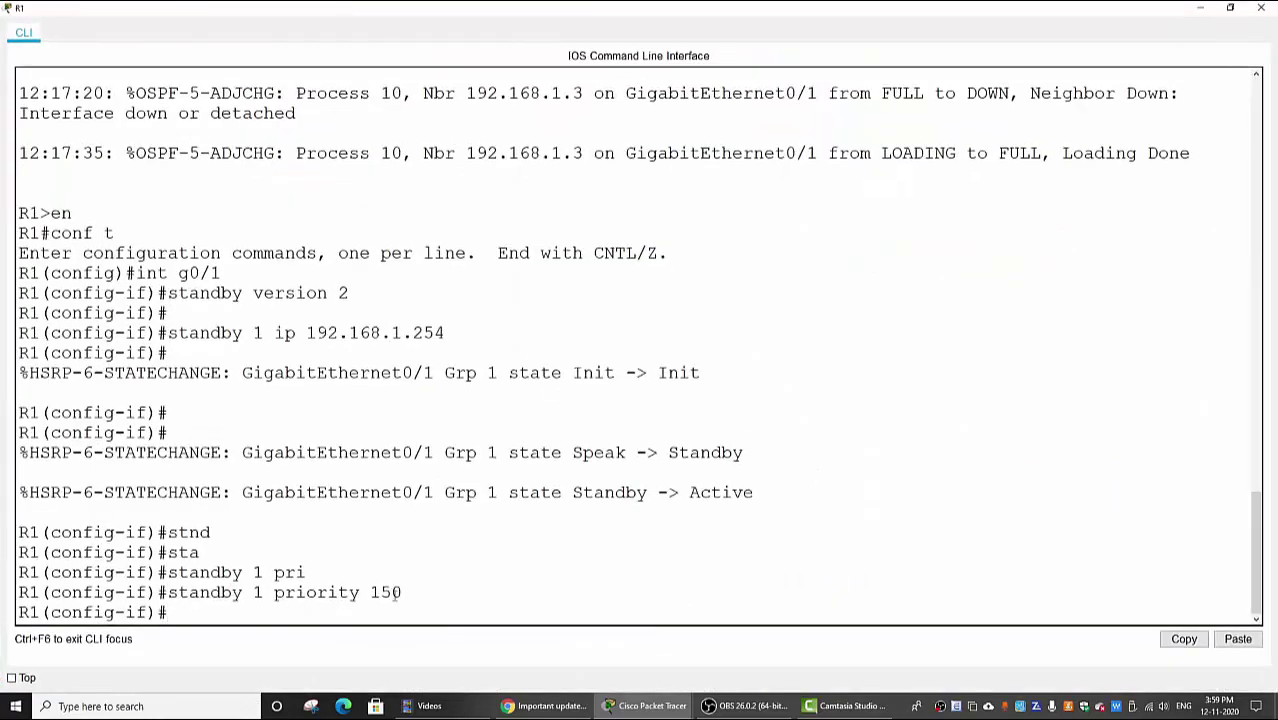
Step: Review the entered standby priority command in R1's console and close the console
double_click(394, 593)
click(412, 597)
double_click(311, 592)
click(402, 592)
click(1261, 7)
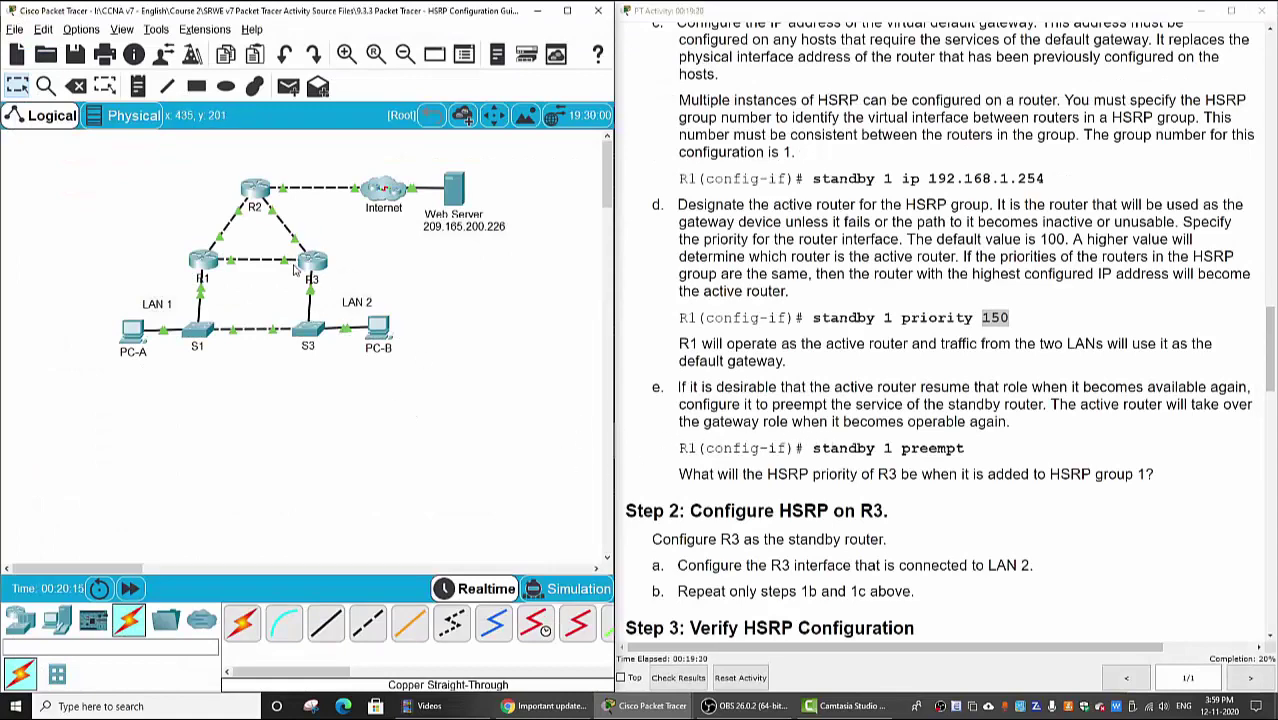
Step: Enable preemption for HSRP group 1 on R1 with standby 1 preempt, and close R1's console
mouse_move(320, 262)
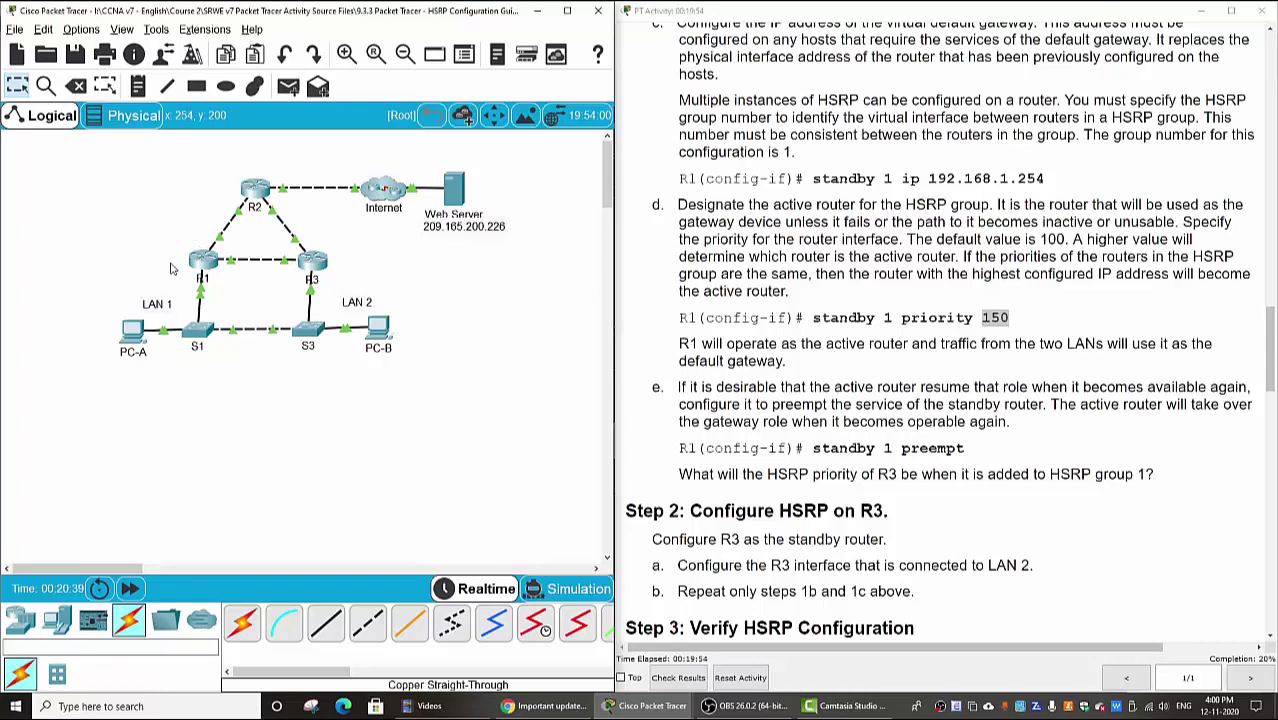
click(205, 262)
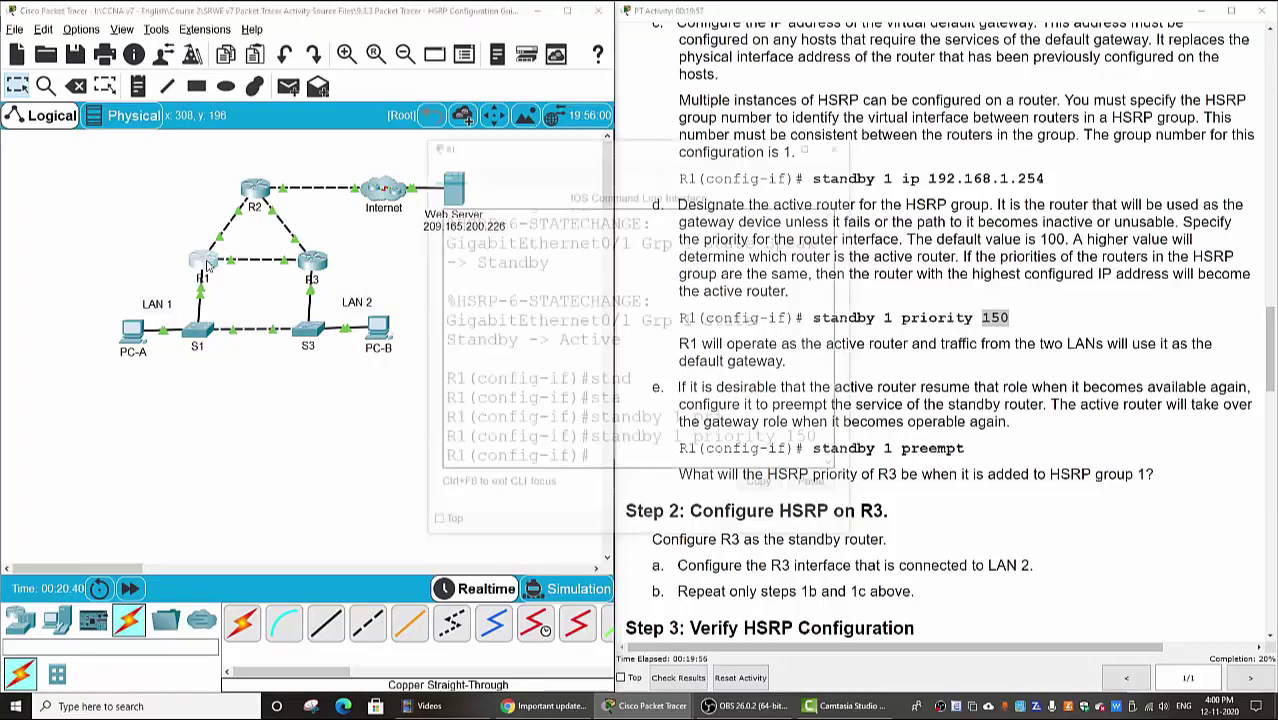
drag(705, 157, 418, 137)
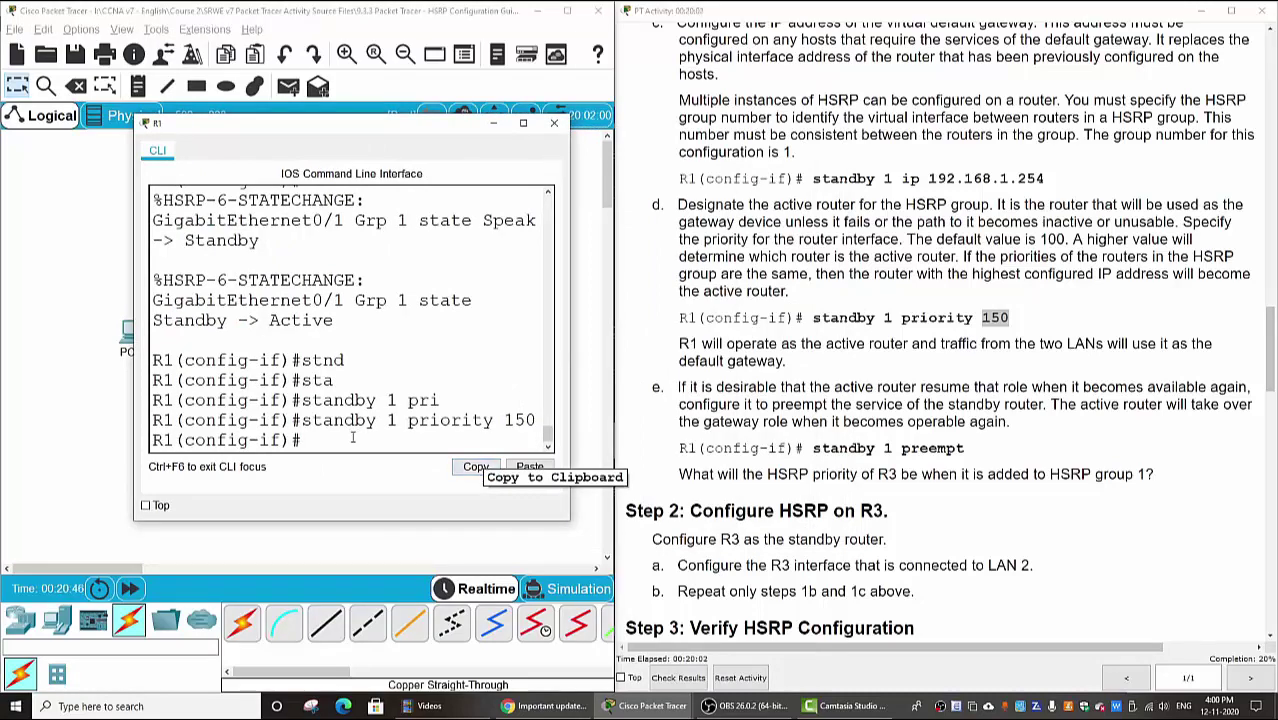
text(t)
key(Tab)
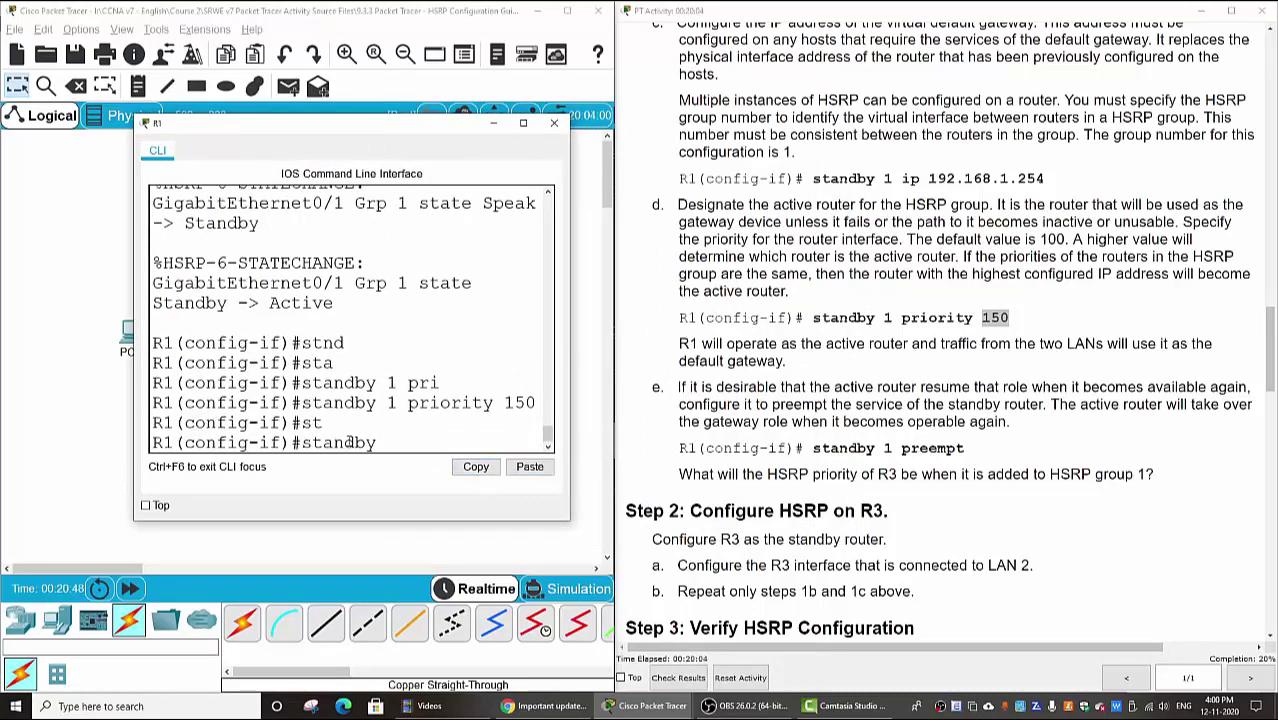
text(1)
text( pre)
key(Tab)
key(Return)
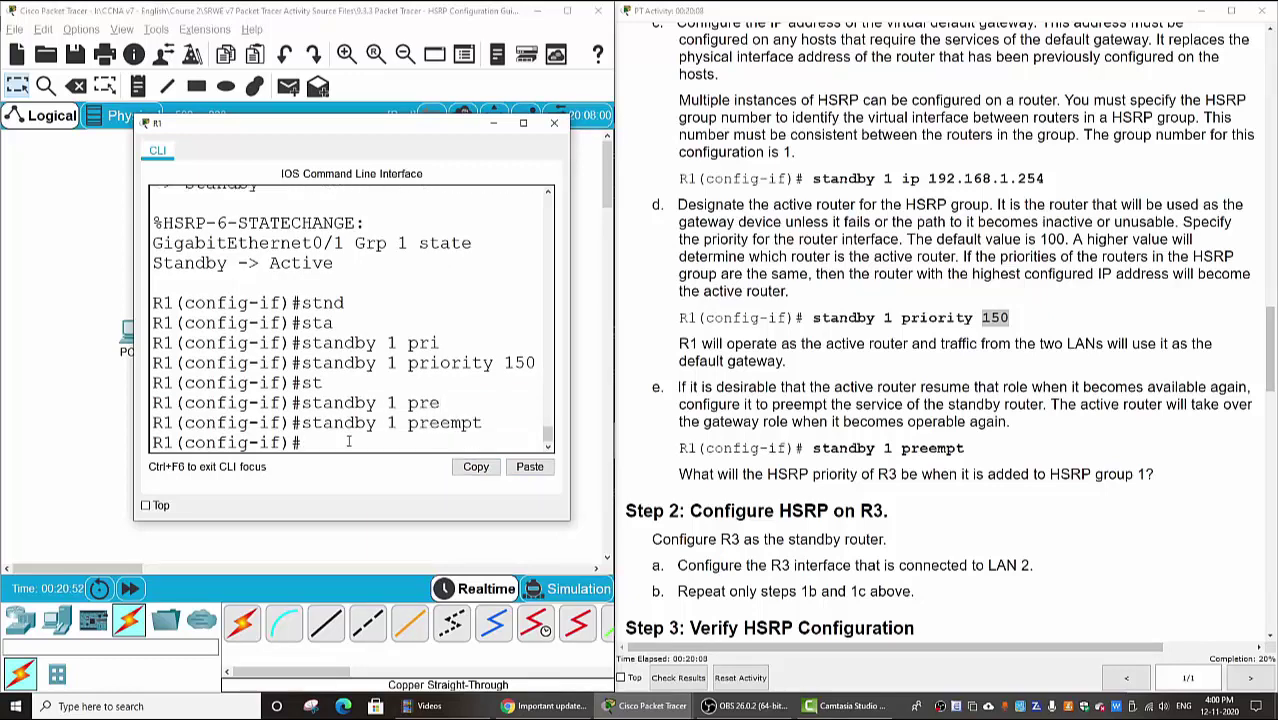
click(554, 122)
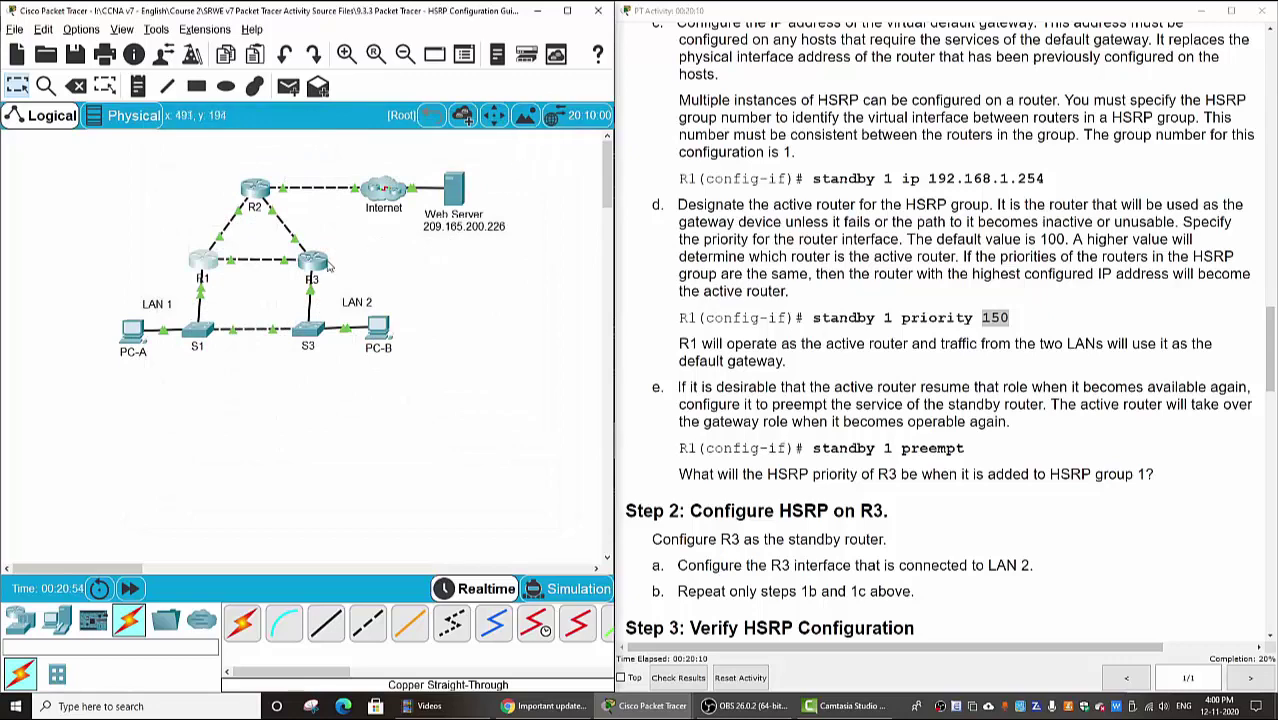
Step: Open R3's console and enter interface configuration mode for g0/0 through privileged and global configuration modes
click(314, 268)
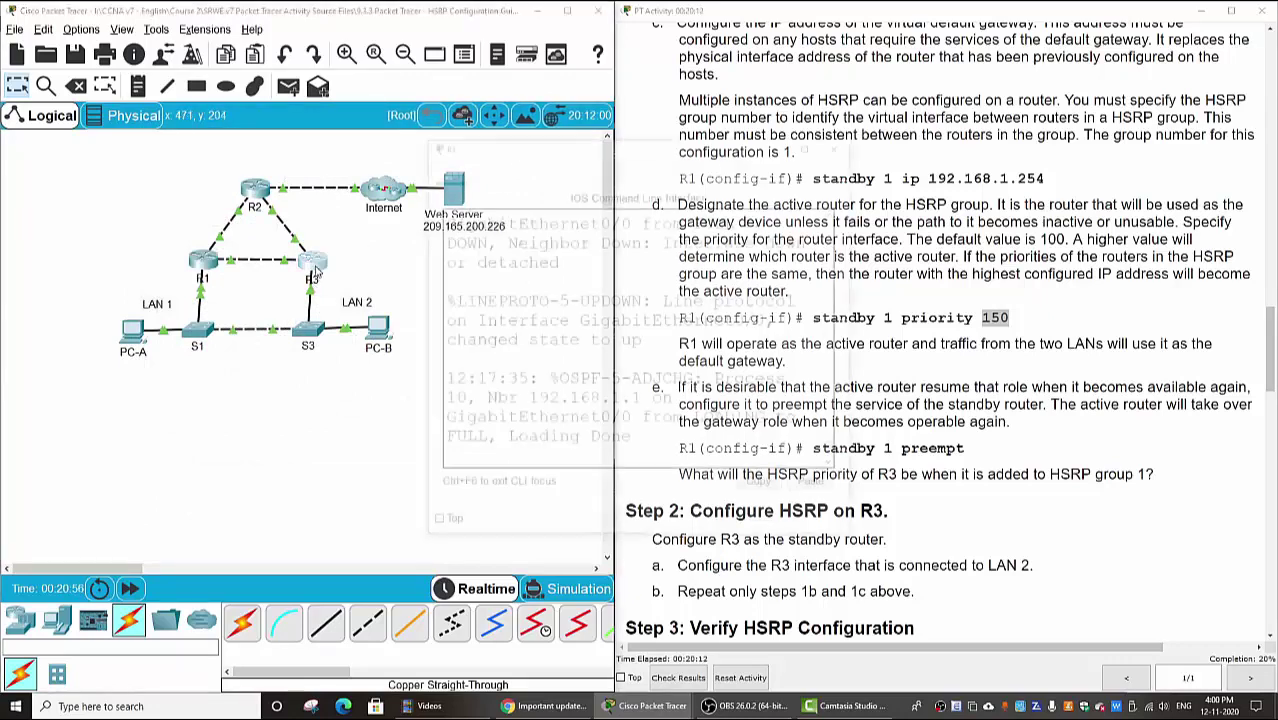
key(Return)
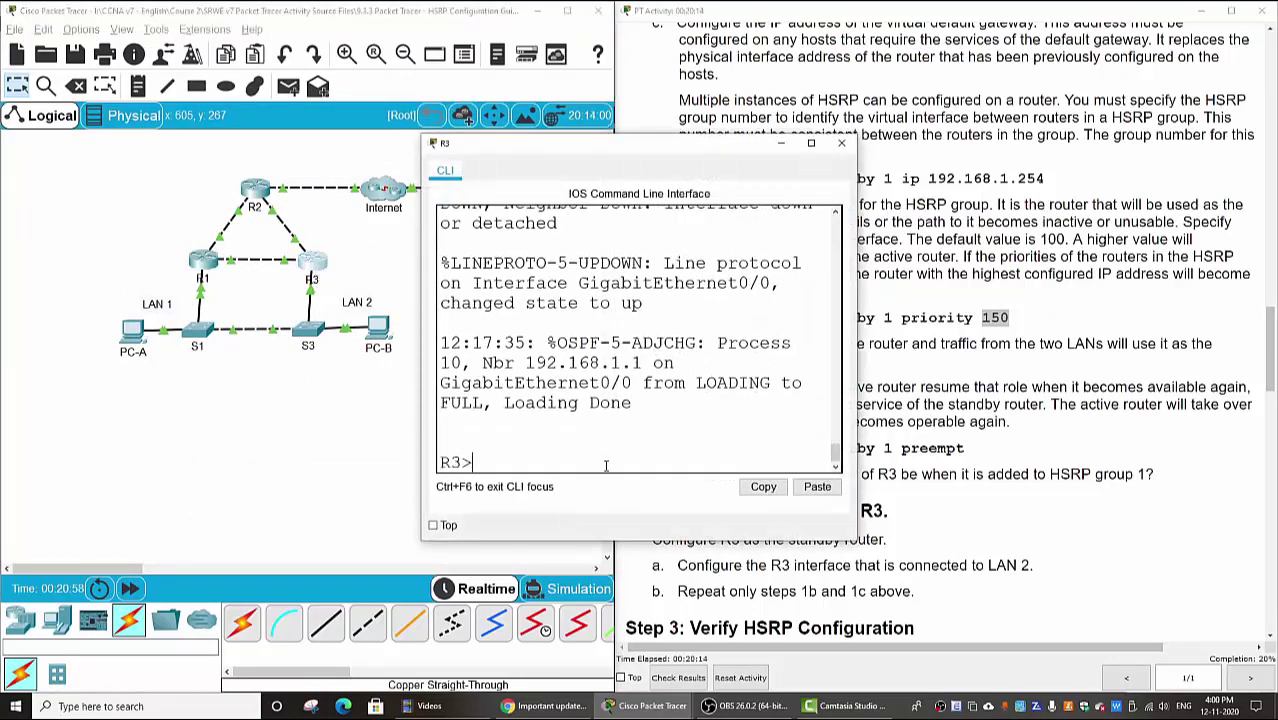
text(en)
key(Return)
text(conf t)
key(Return)
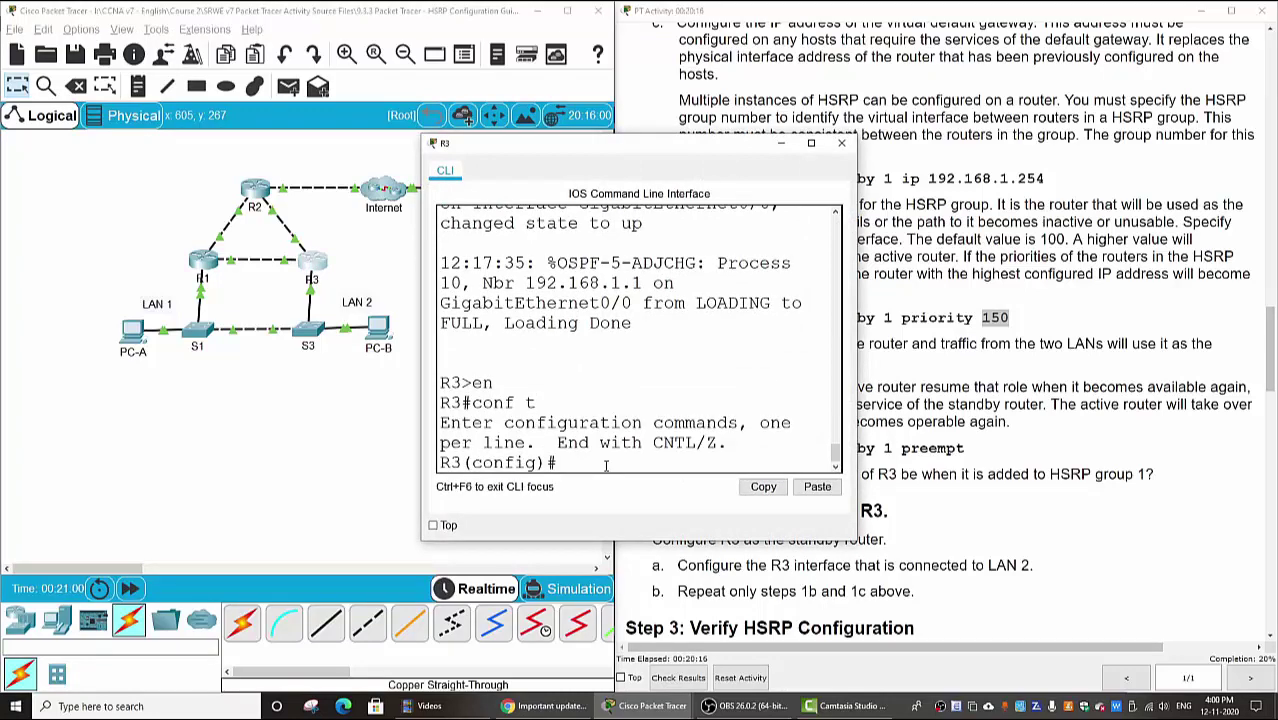
text(int g0/0)
key(Return)
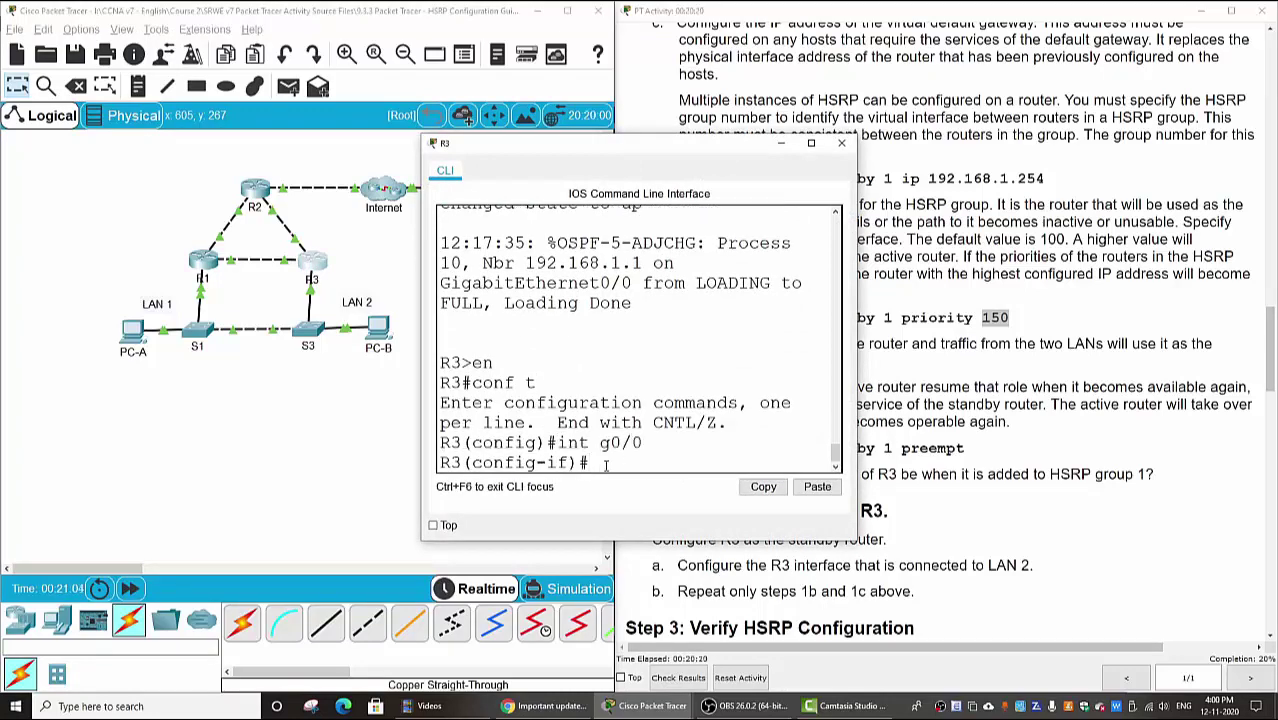
Step: Set HSRP version 2 on R3's g0/0 interface with standby ver 2
text(st)
key(Tab)
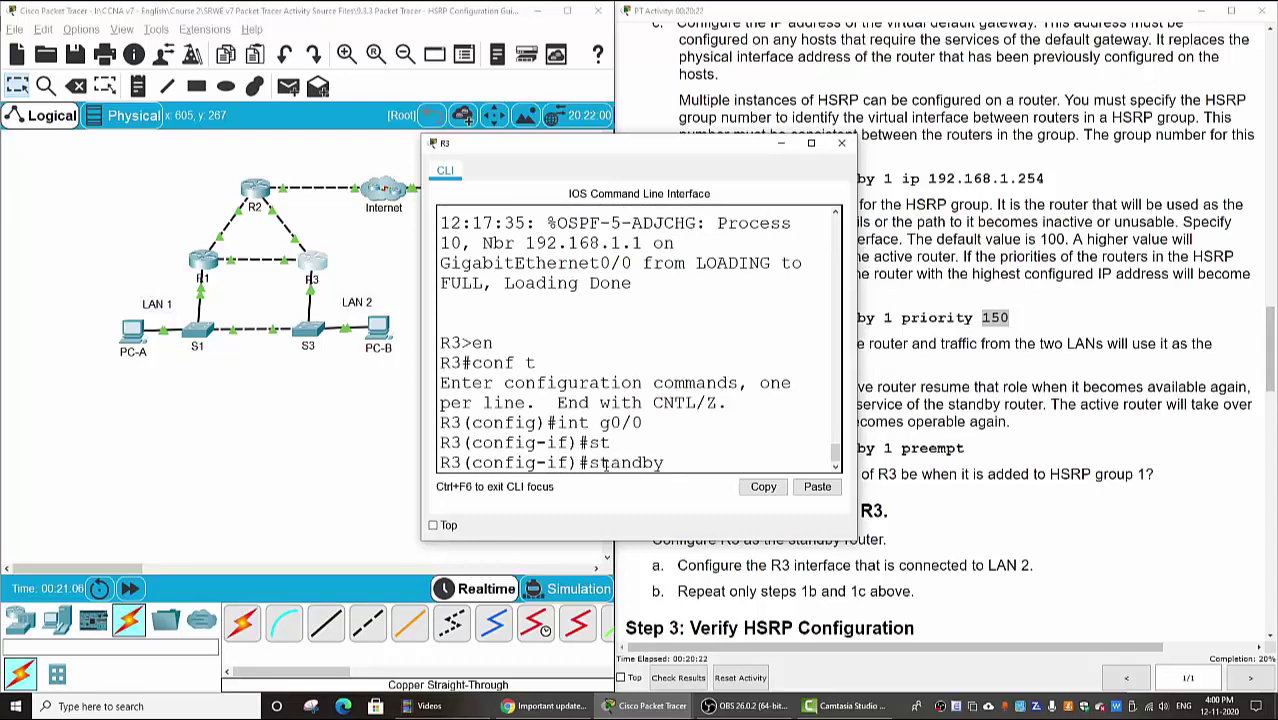
text(ver 2)
key(Return)
Step: Assign the virtual gateway address to HSRP group 1 on R3 with standby 1 ip 192.168.1.254
text(s)
text(t)
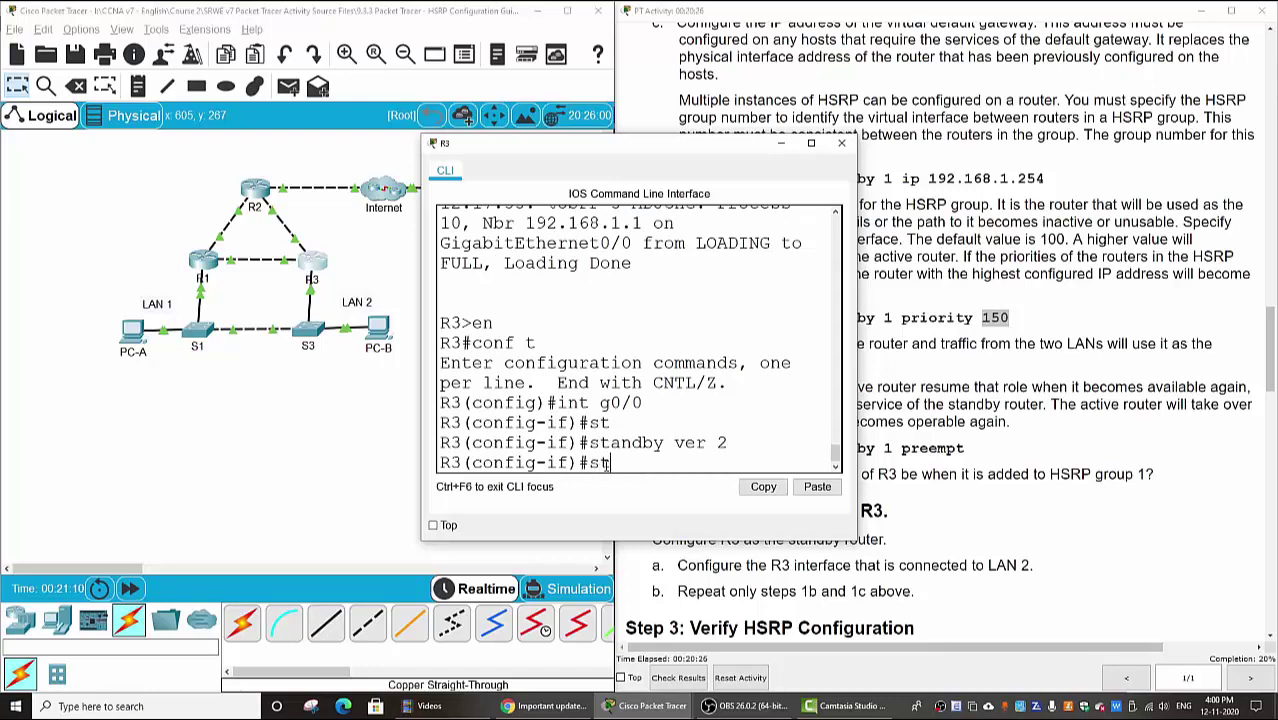
key(Tab)
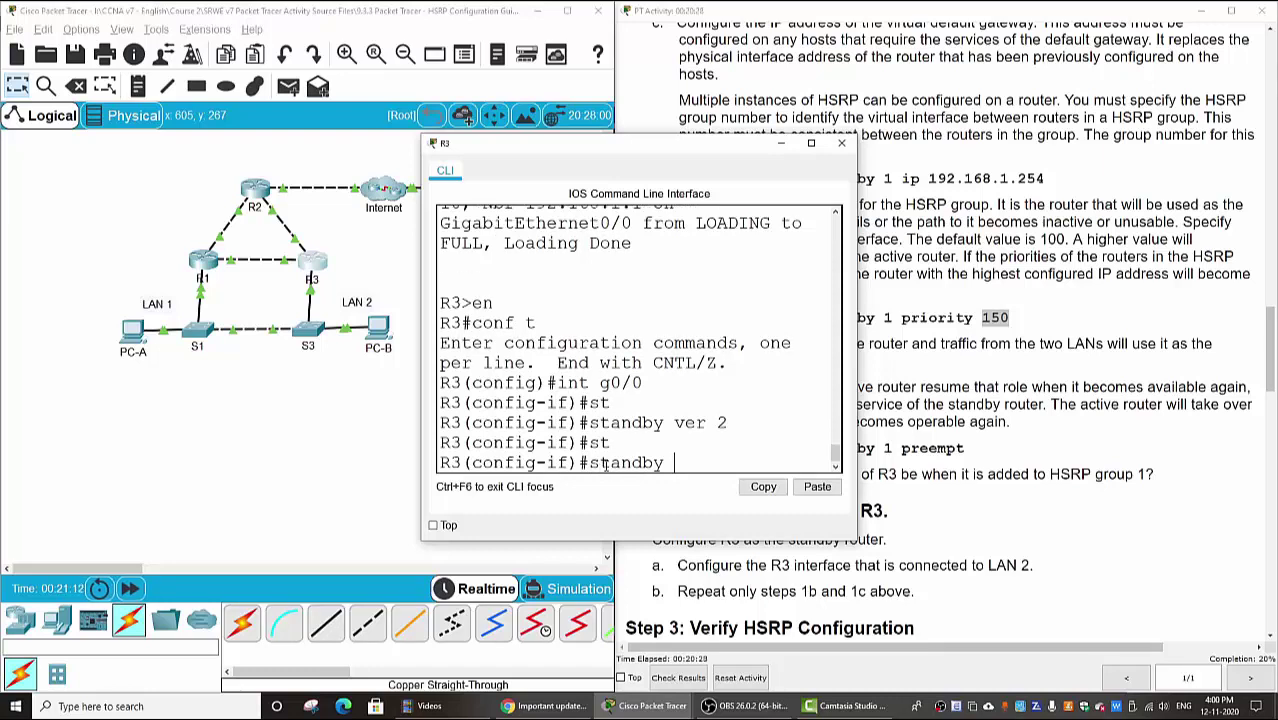
text(1 ip 192.168.1.254)
key(Return)
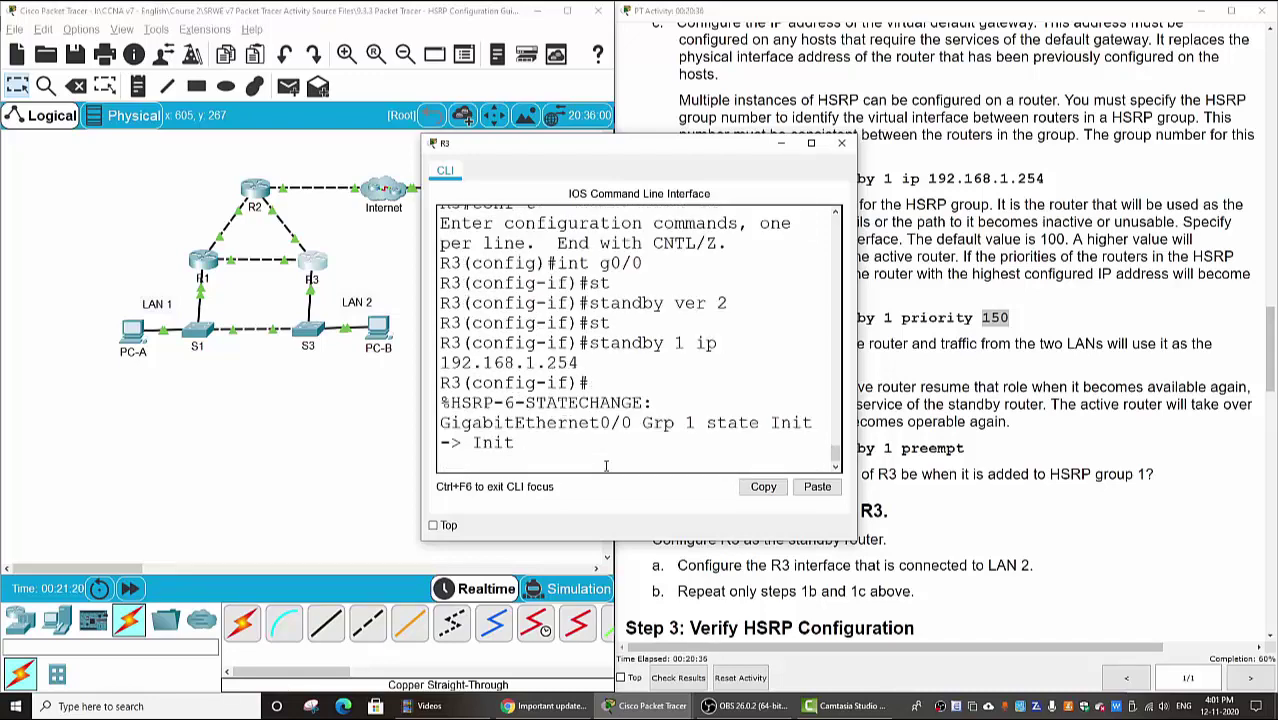
Step: Widen R3's console, examine its HSRP state-change messages, and close the console
key(Return)
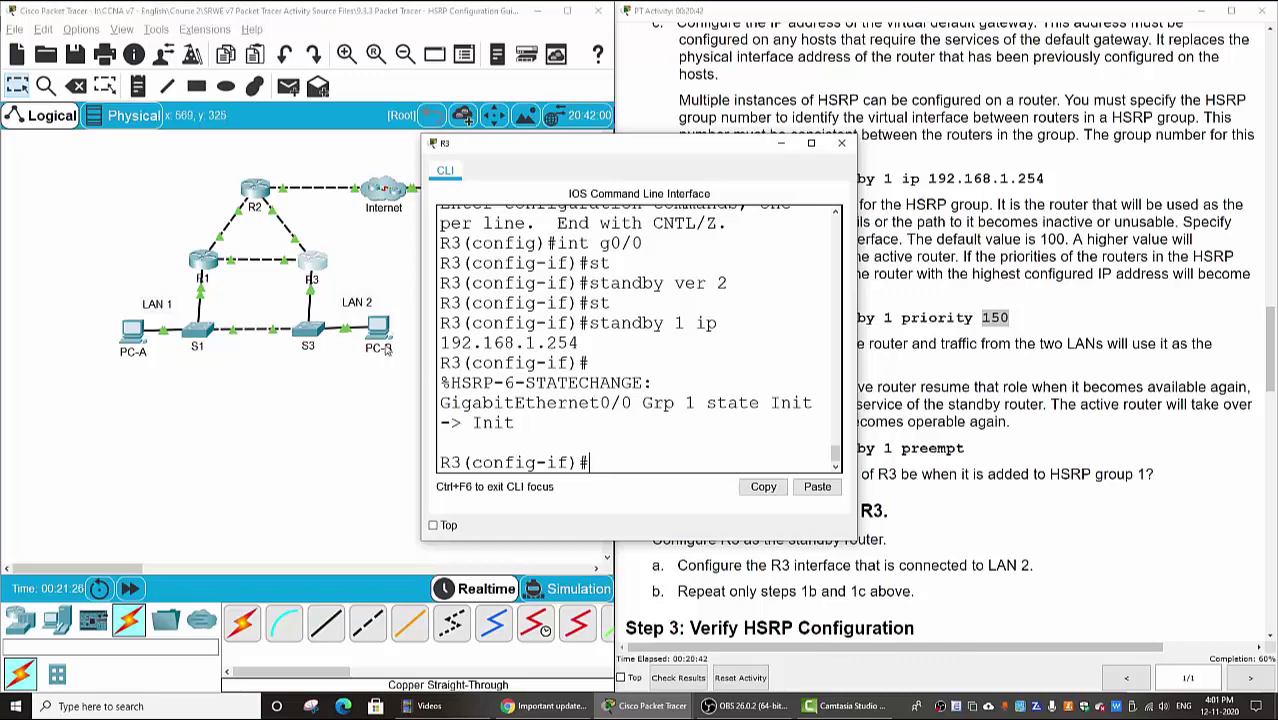
drag(421, 352, 220, 370)
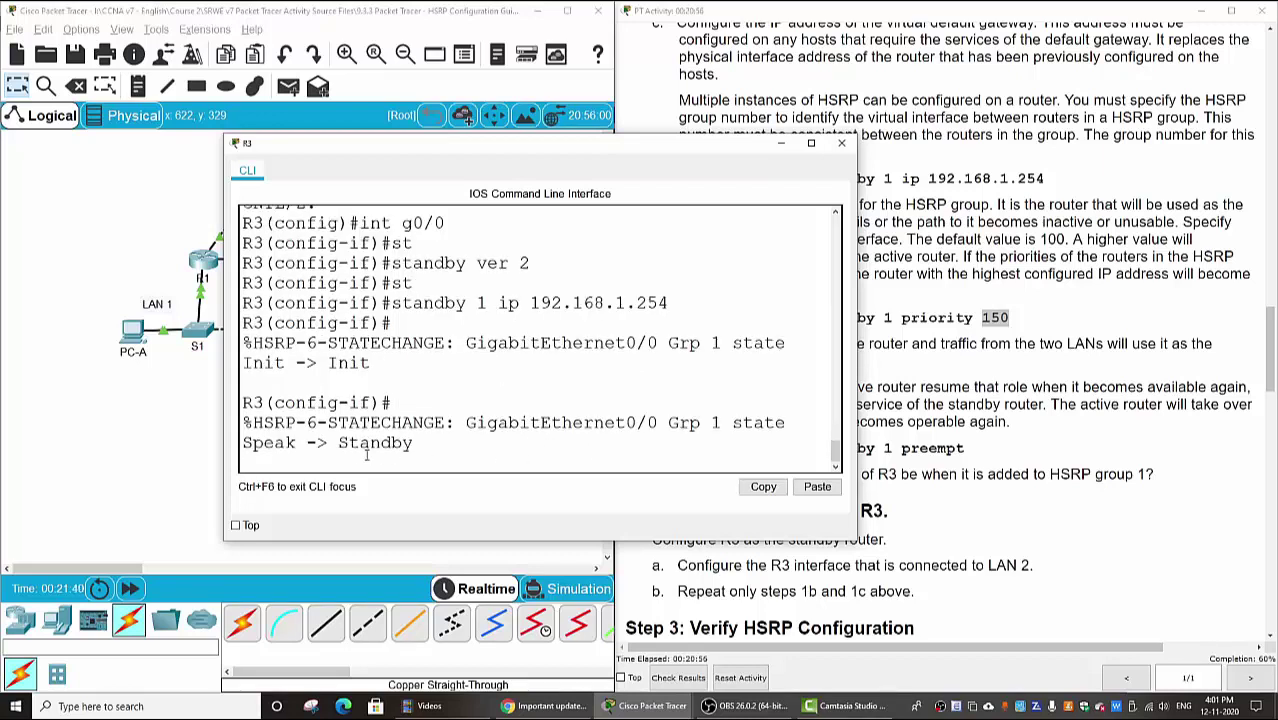
double_click(337, 442)
click(340, 440)
click(841, 144)
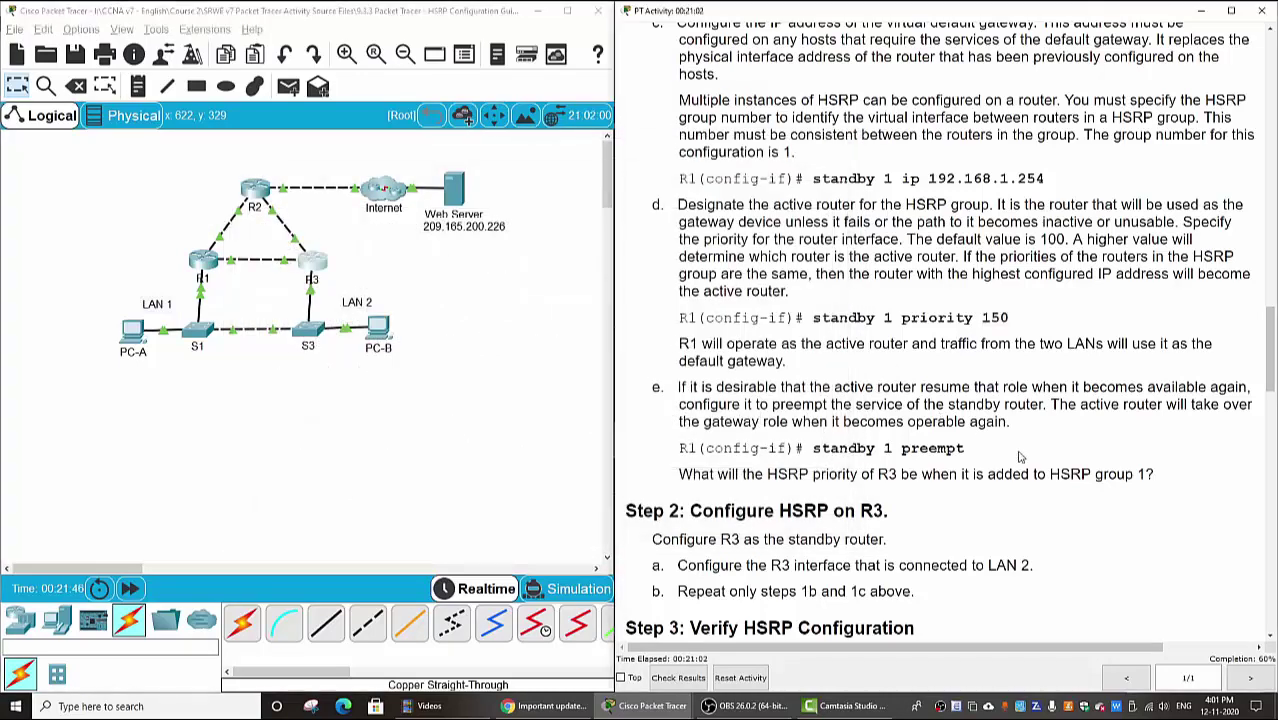
Step: Find the HSRP verification step in the activity instructions and run show standby from R1's privileged mode
scroll(1028, 463, down, 3)
scroll(1028, 463, down, 6)
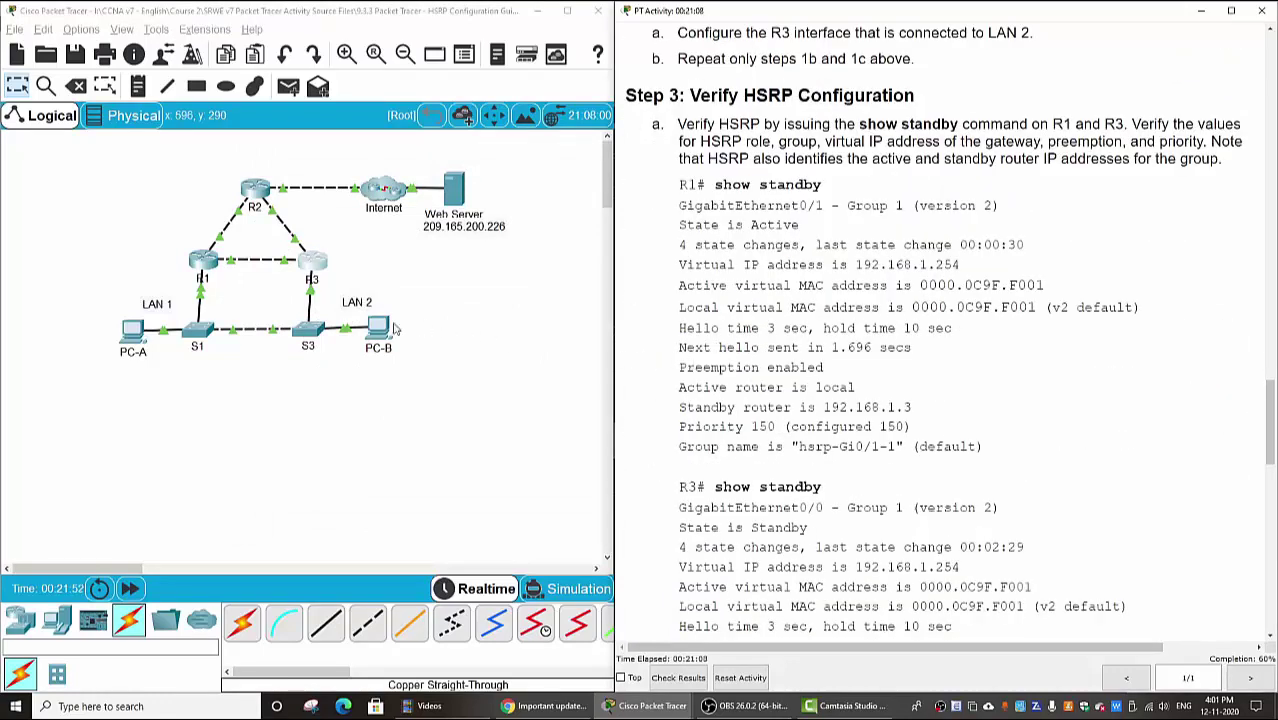
click(224, 261)
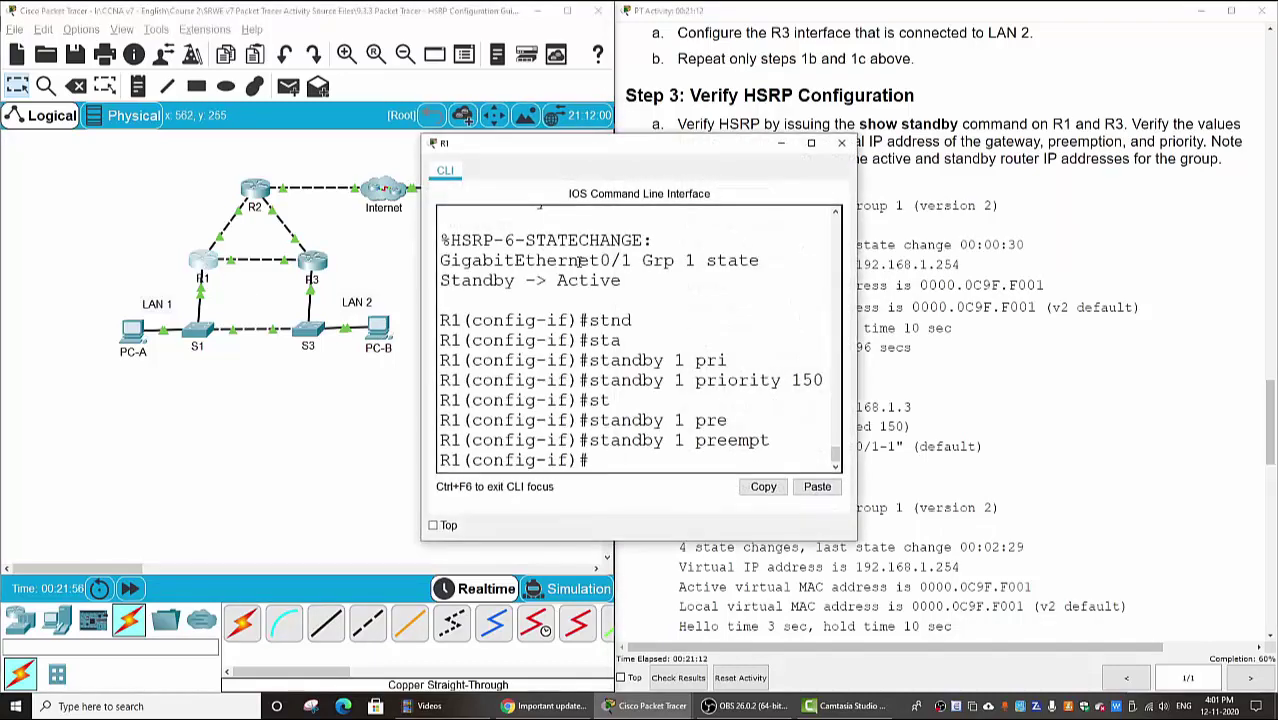
key(ctrl+z)
key(Return)
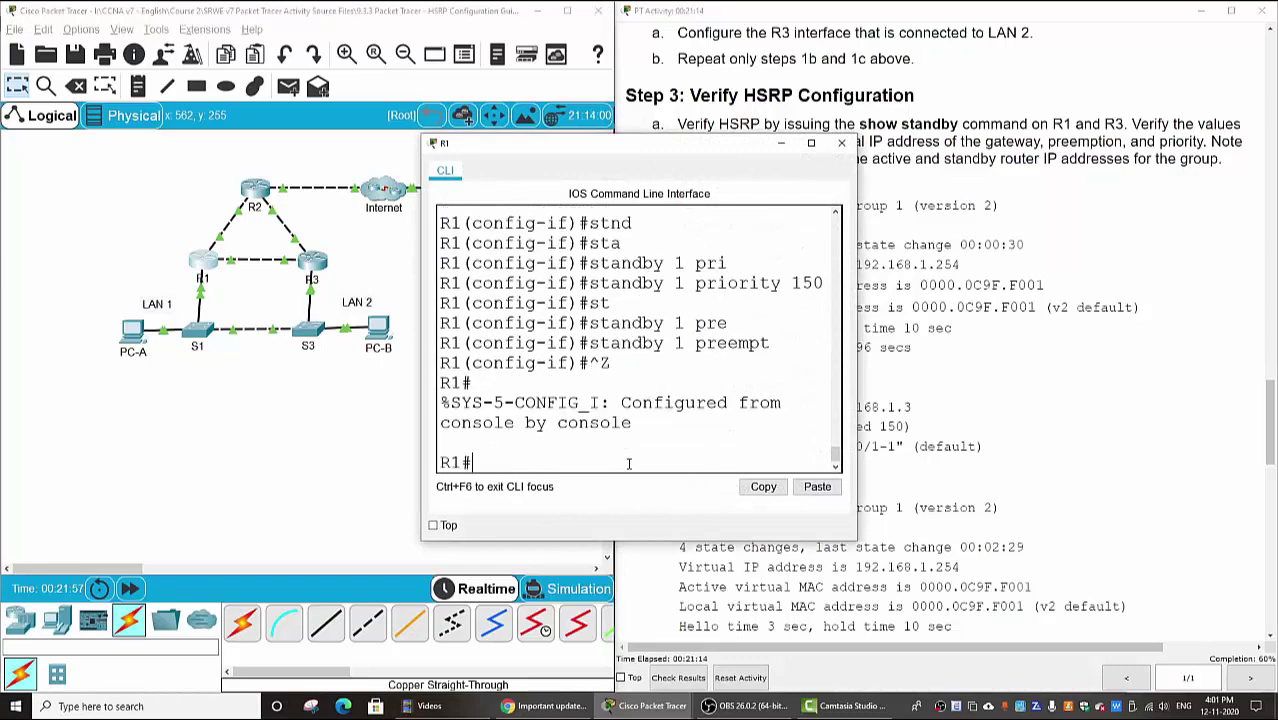
key(Return)
key(Return)
text(show)
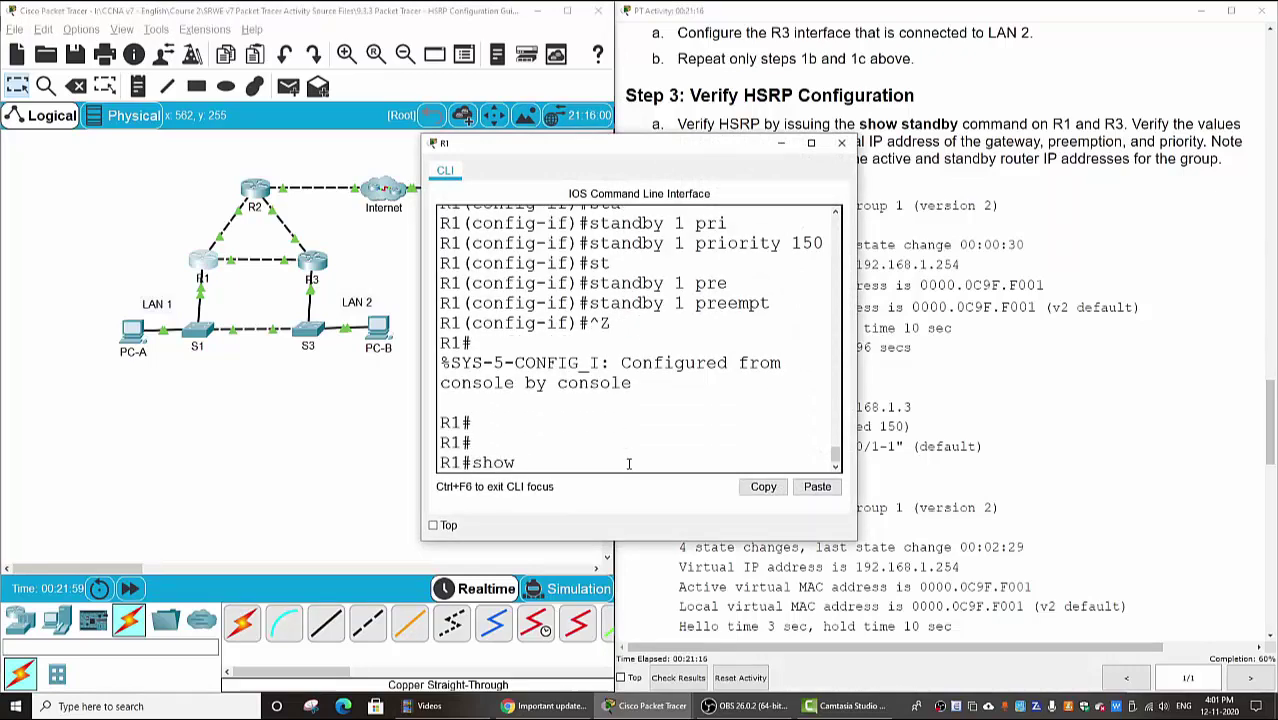
text( standby)
key(Return)
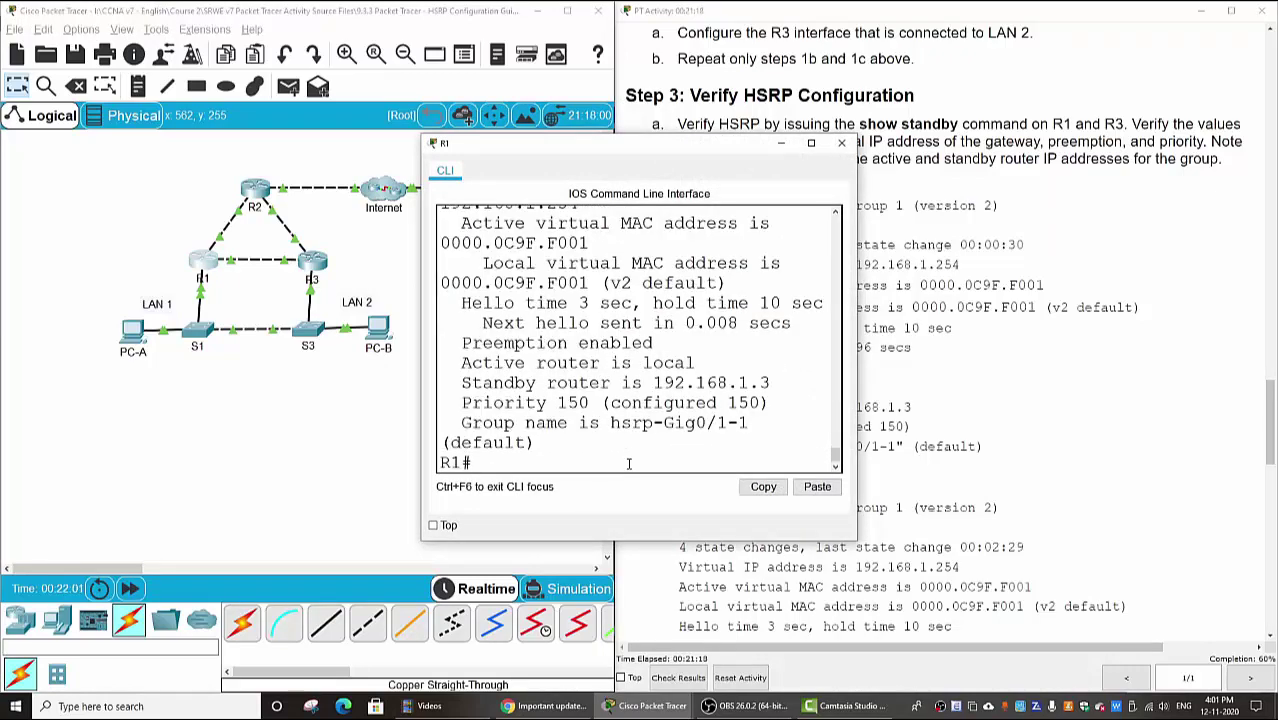
Step: Enlarge R1's console and examine the group, state, virtual IP address and virtual MAC addresses in the show standby output
click(811, 142)
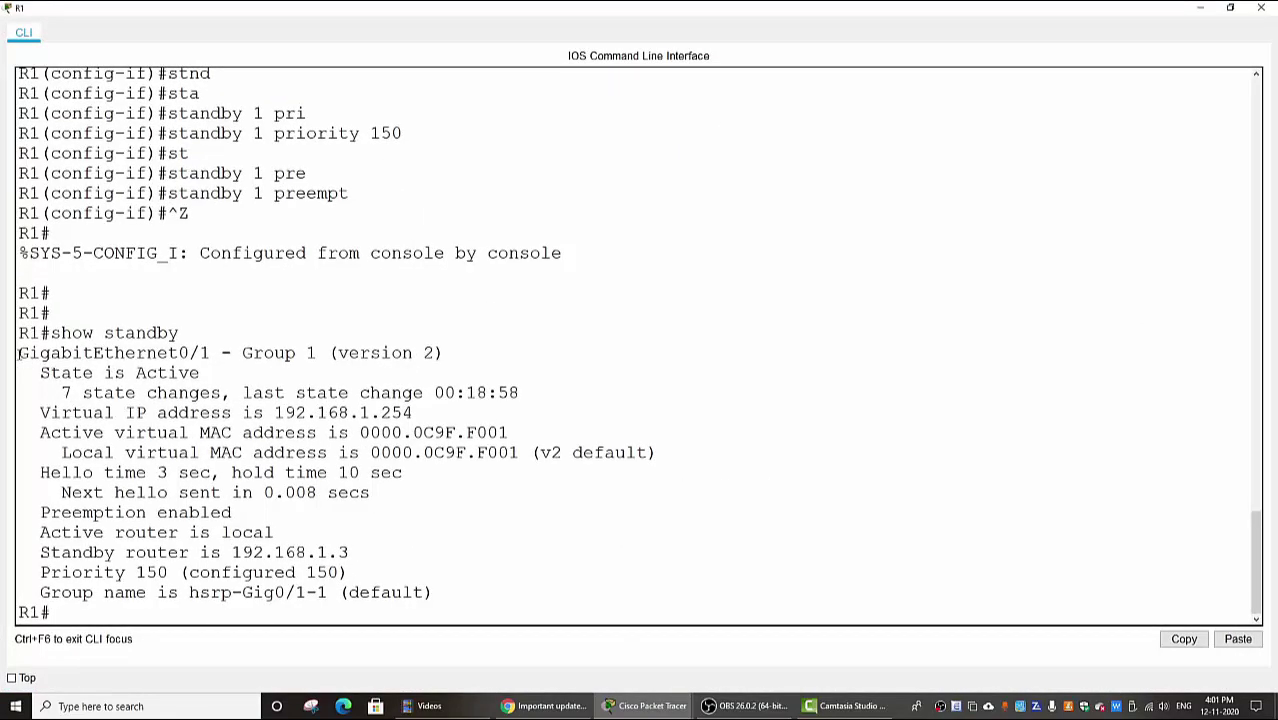
drag(18, 355, 448, 349)
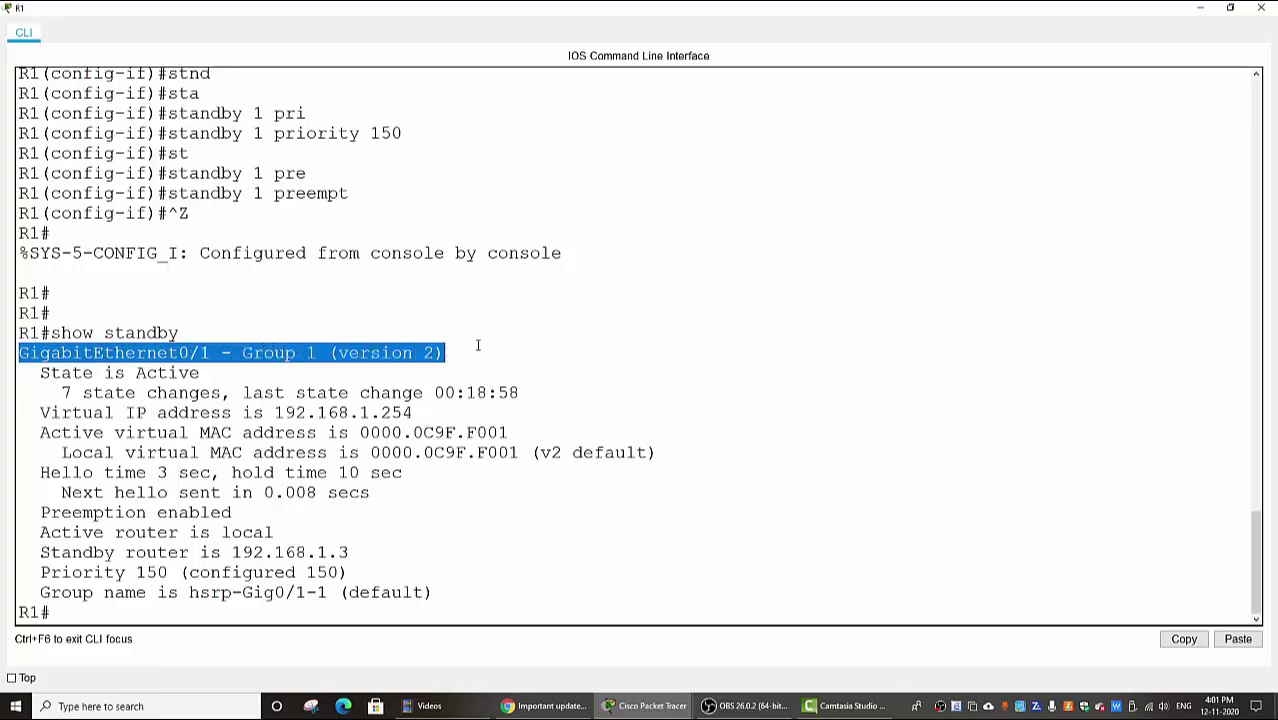
click(509, 379)
click(200, 372)
drag(32, 372, 205, 374)
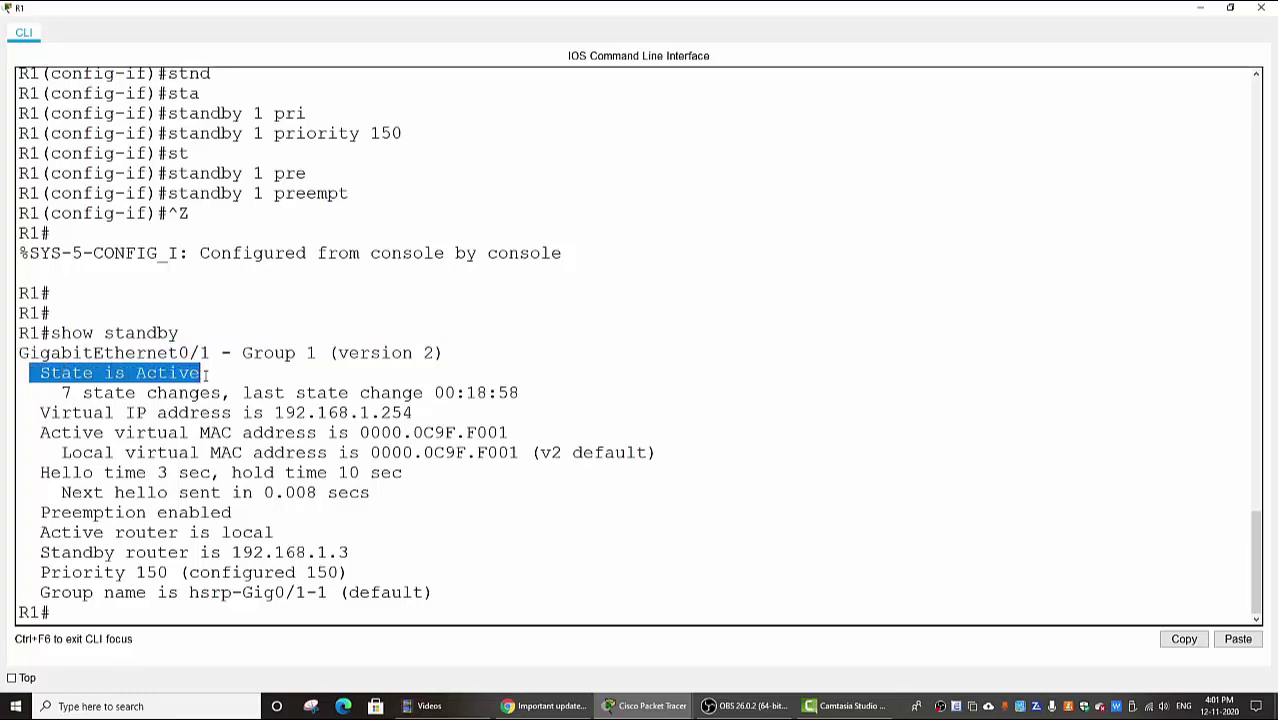
click(230, 405)
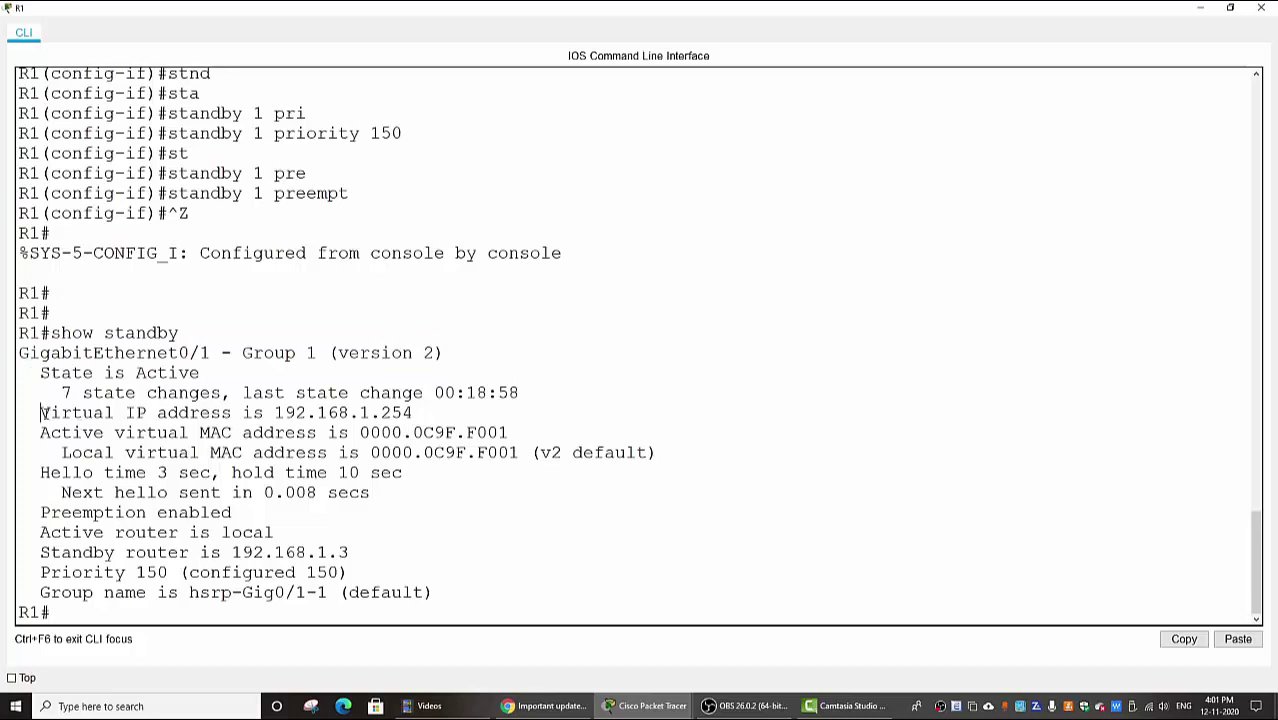
drag(40, 412, 414, 412)
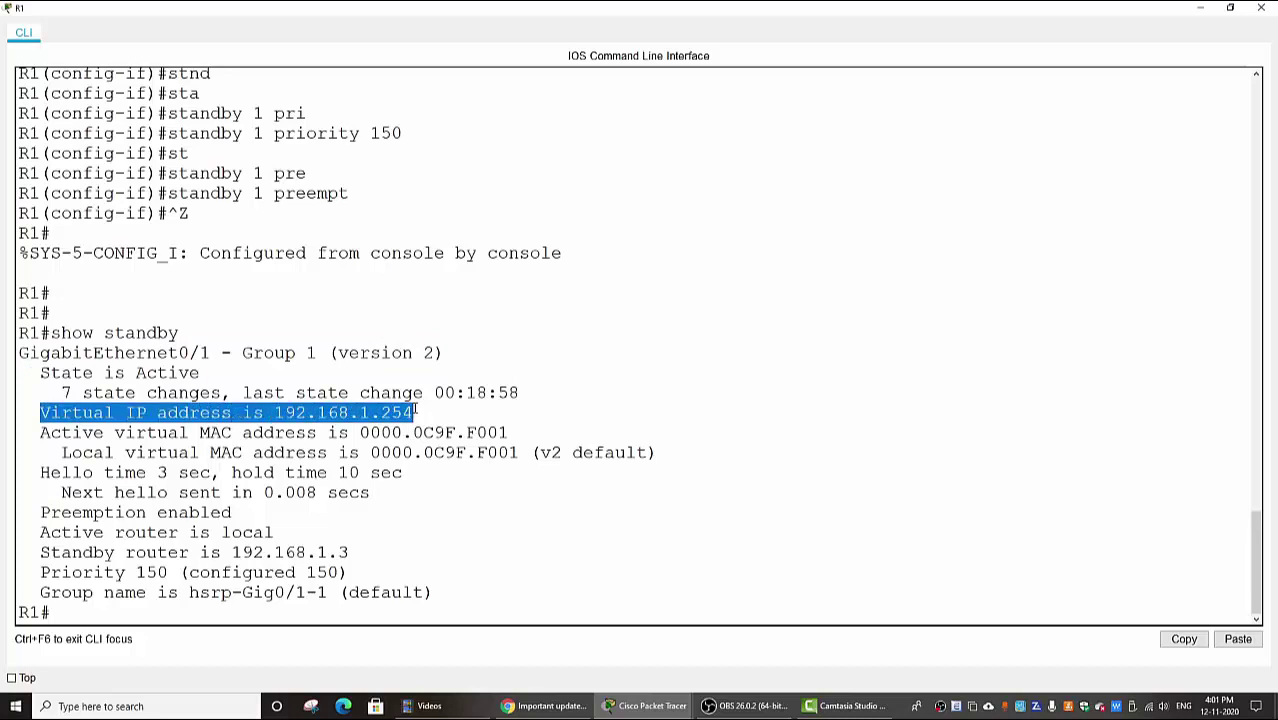
drag(47, 434, 515, 432)
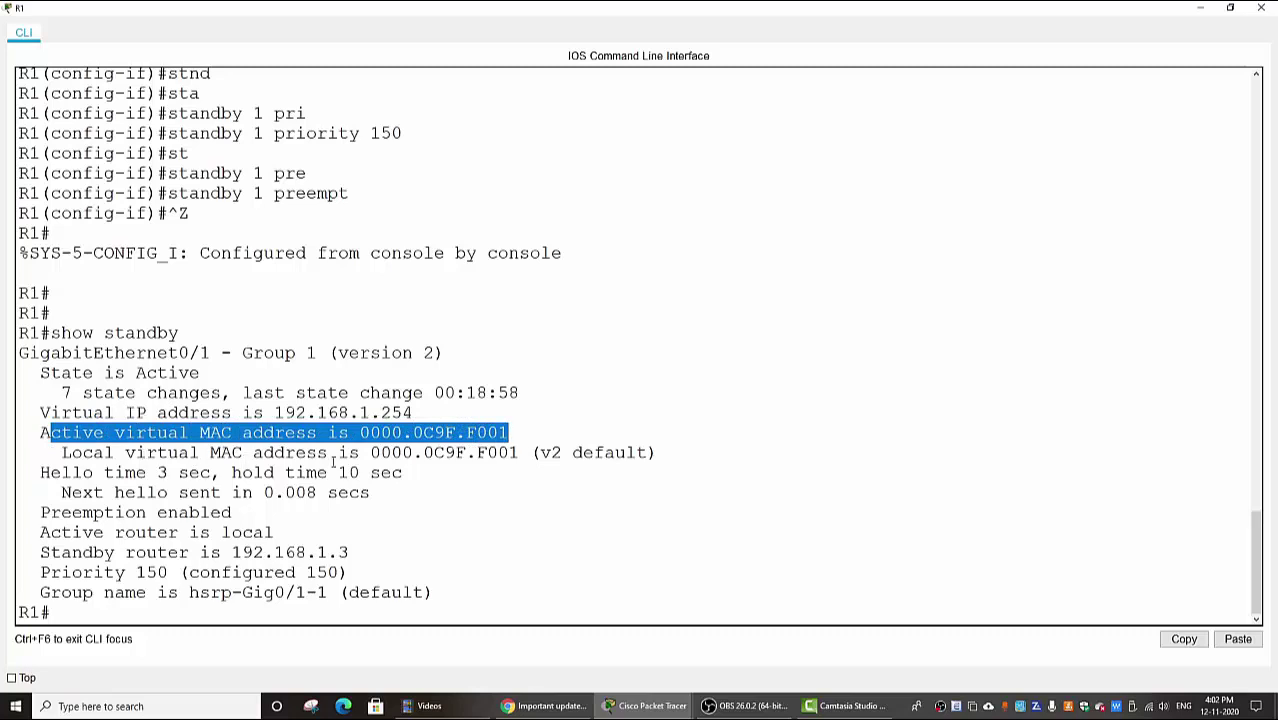
double_click(497, 455)
click(491, 500)
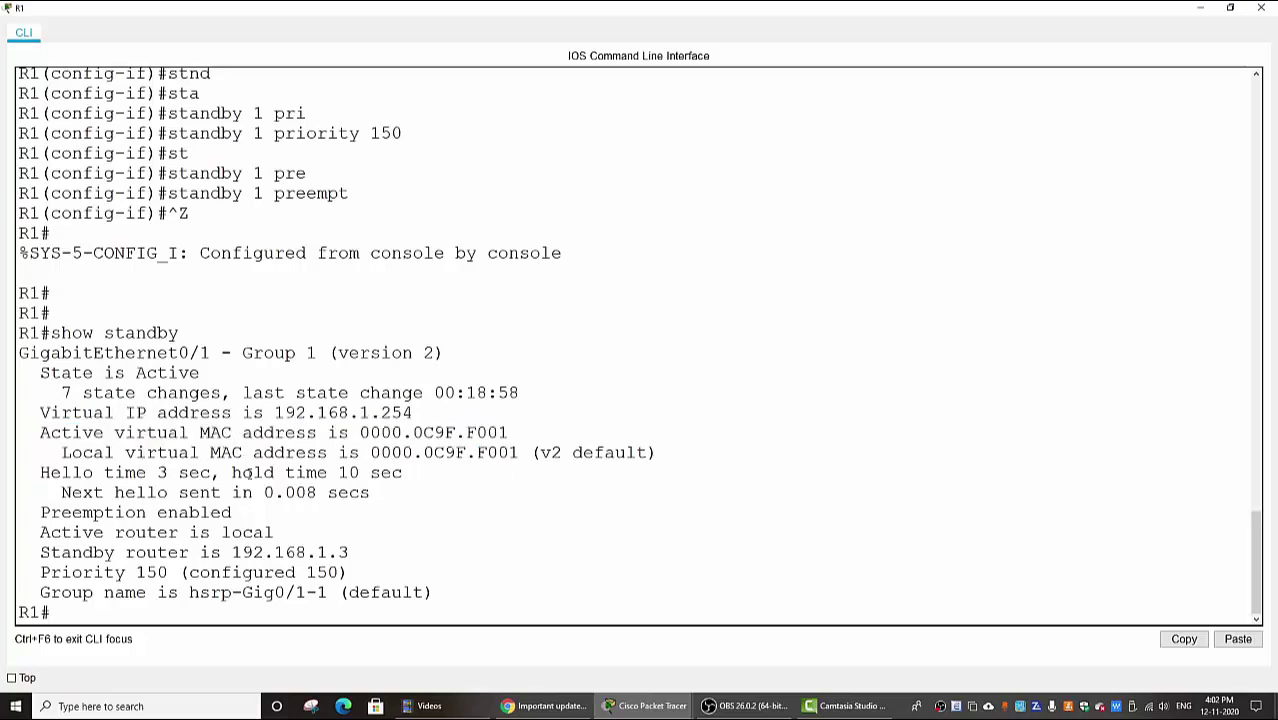
Step: Examine the hello timer, preemption, standby router and priority lines in R1's show standby output, and close the console
drag(157, 472, 196, 472)
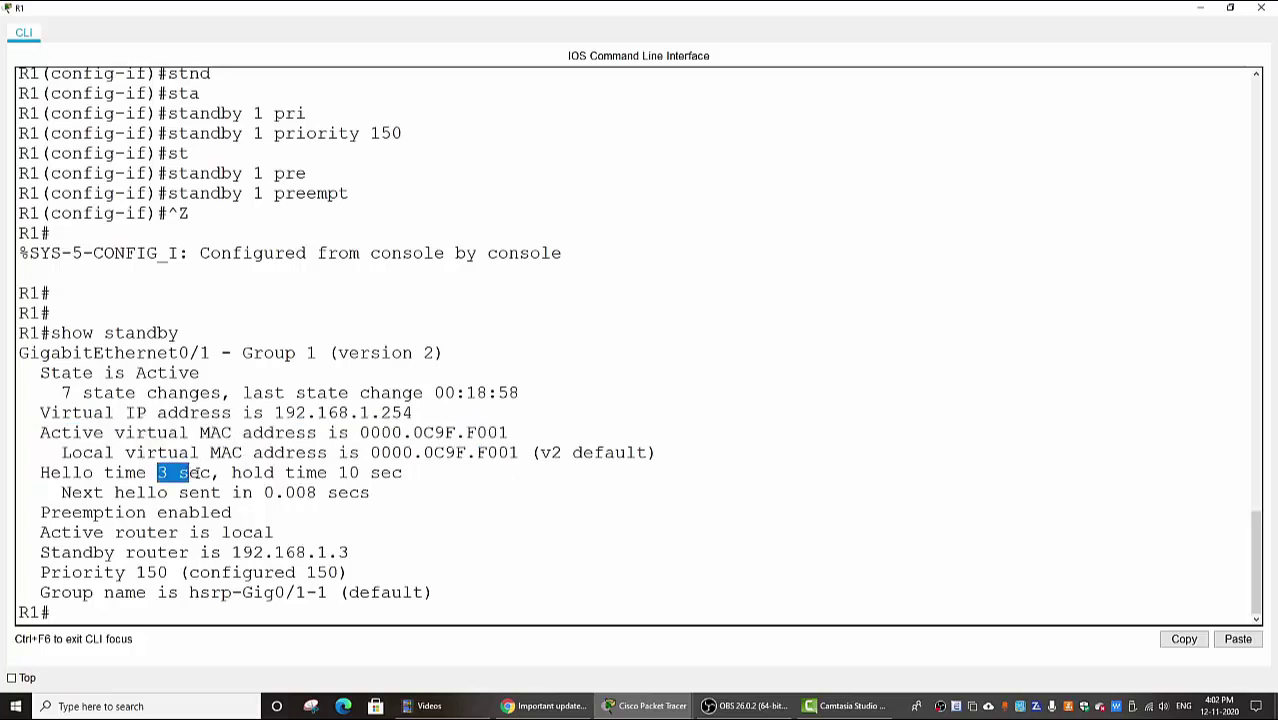
click(254, 474)
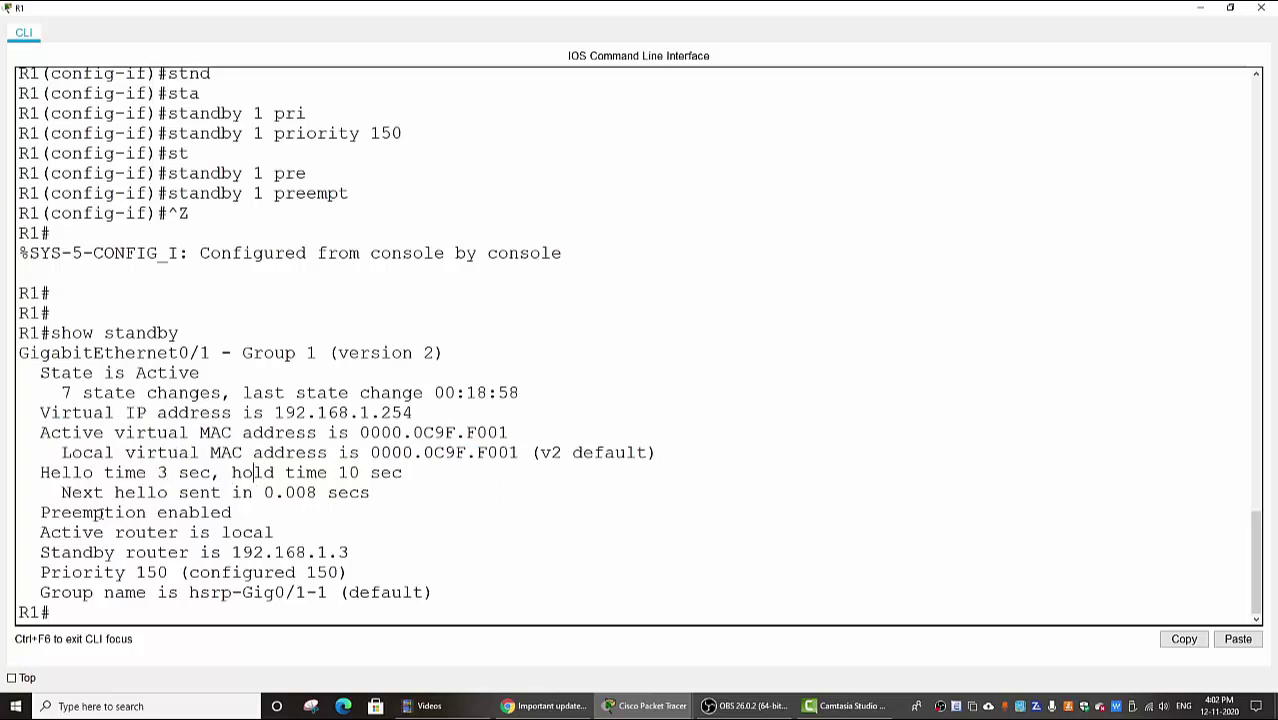
drag(40, 512, 237, 513)
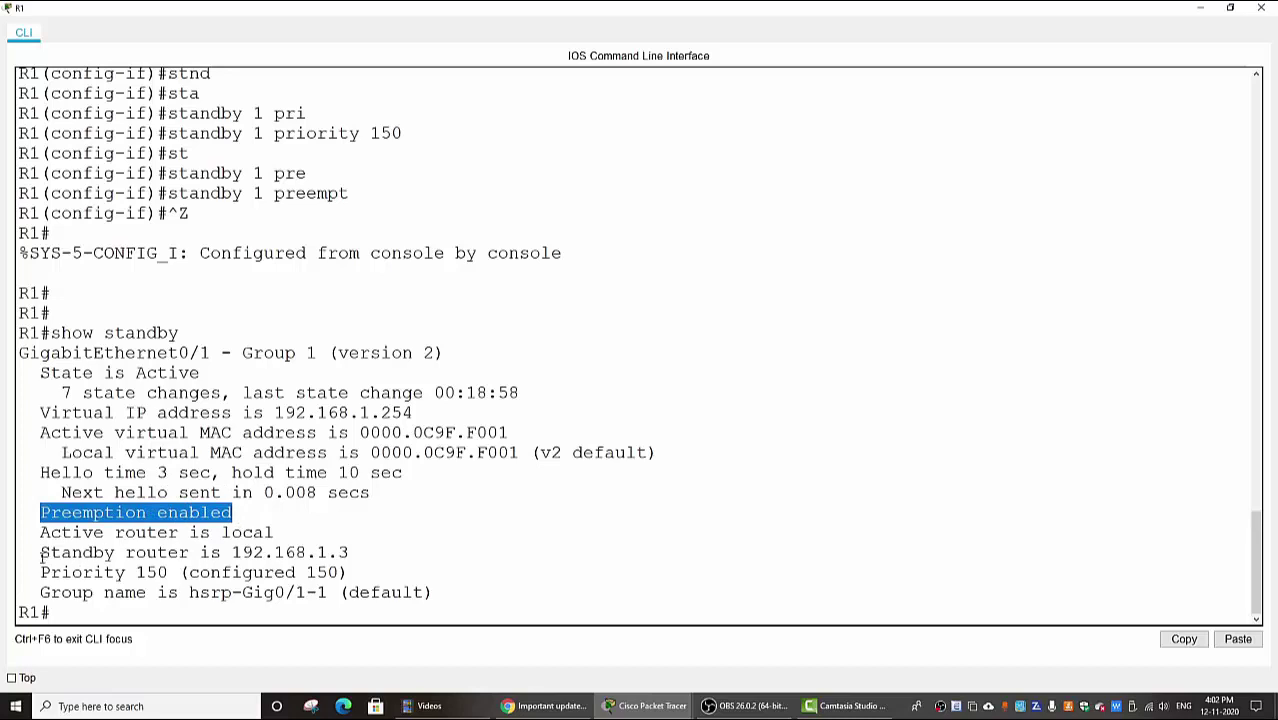
drag(40, 552, 355, 552)
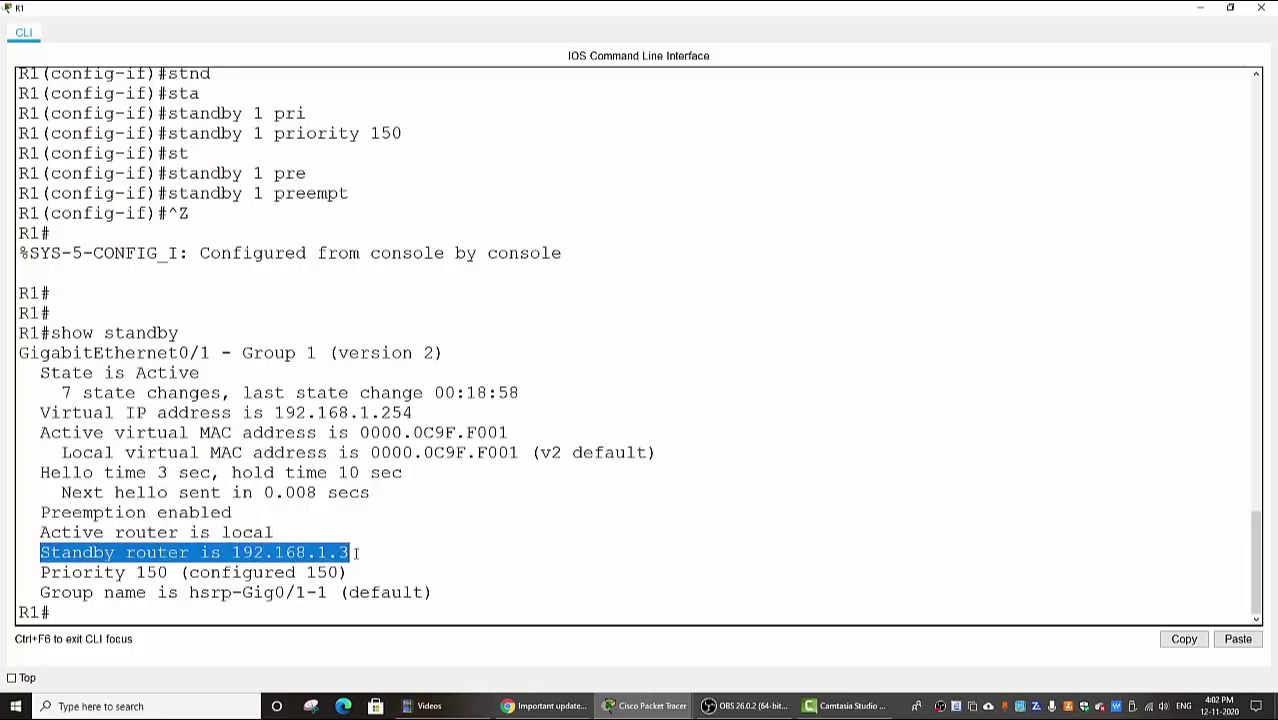
click(268, 566)
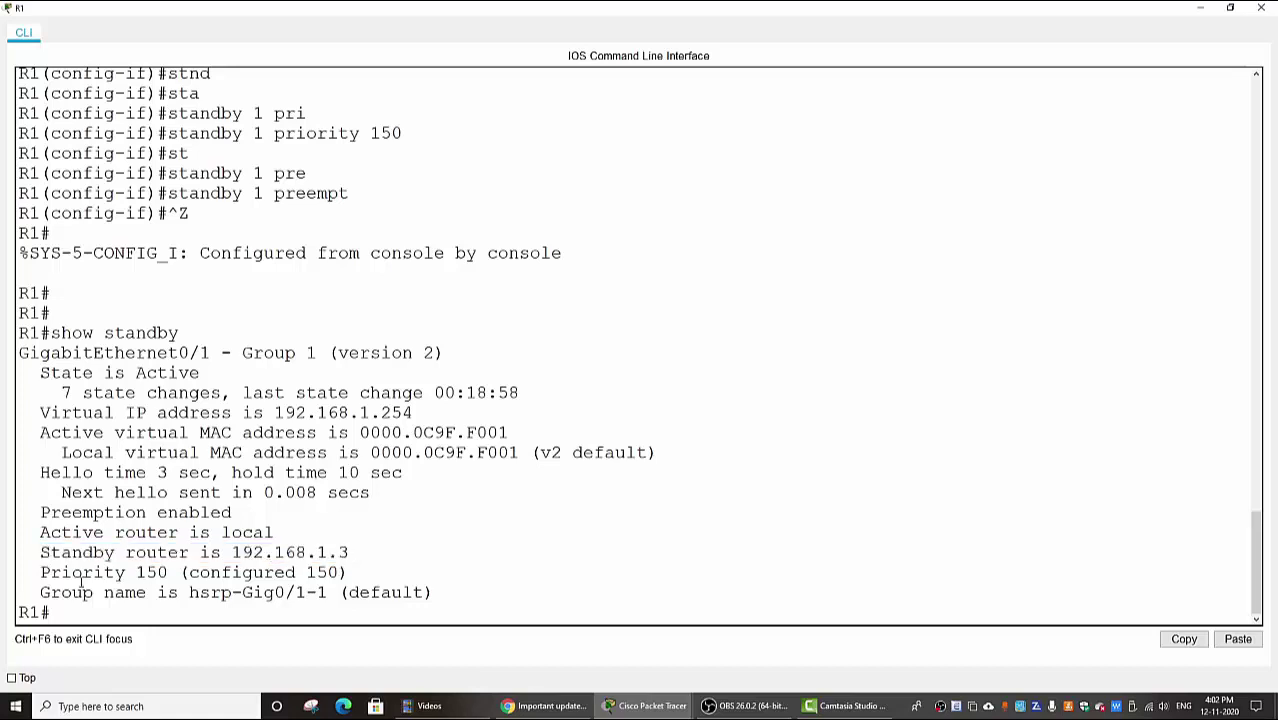
drag(40, 572, 352, 582)
click(352, 582)
click(1261, 7)
Step: Run do show standby from R3's interface configuration mode
click(313, 263)
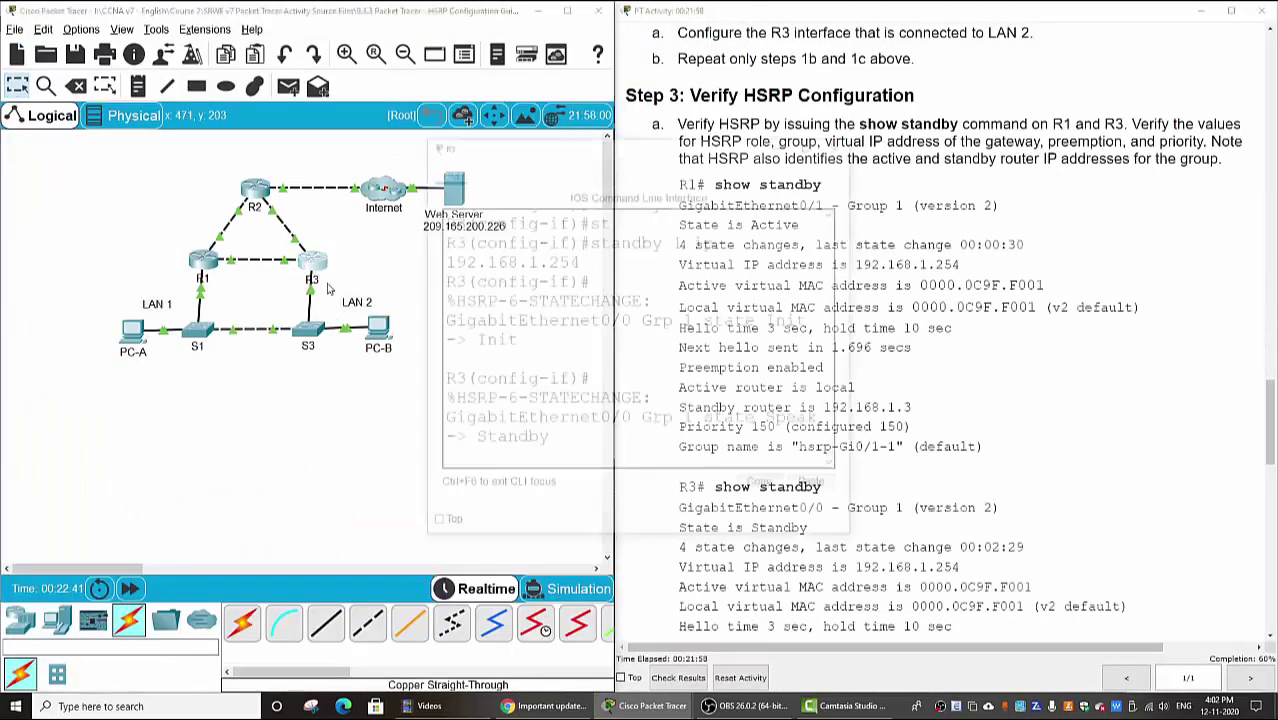
key(Return)
text(3(config-if)#3)
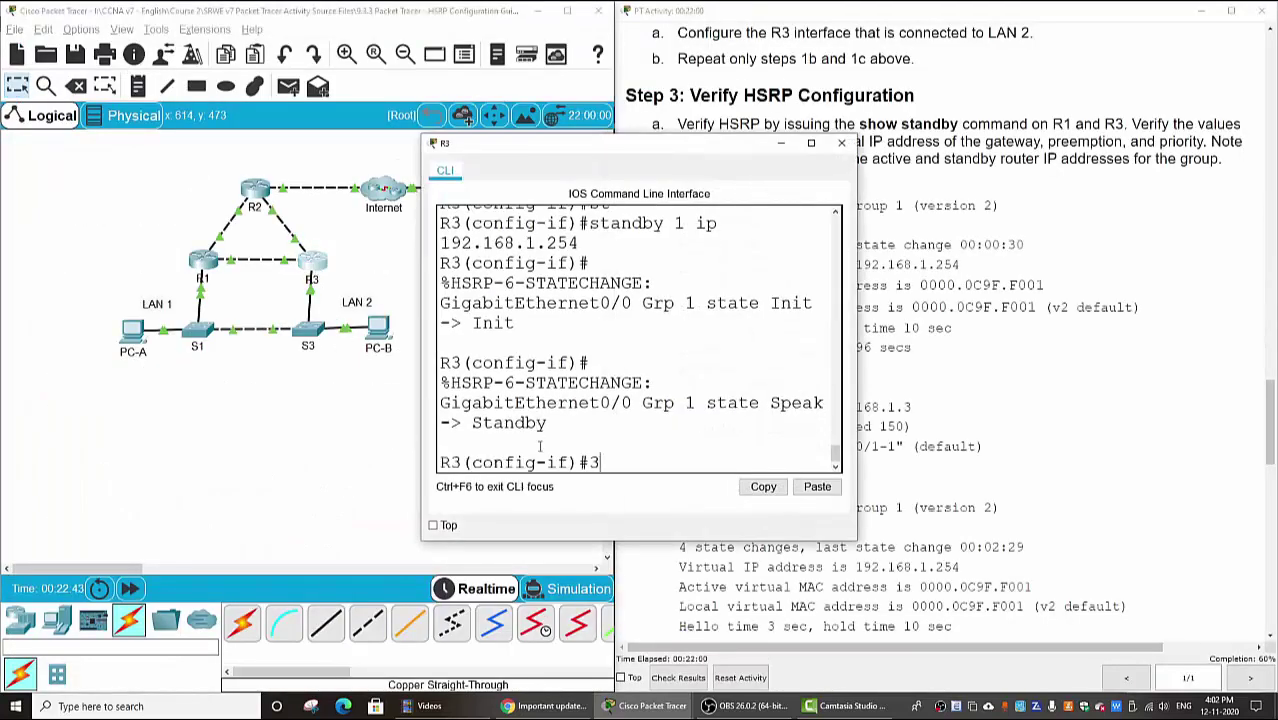
key(BackSpace)
text(do show st)
key(Return)
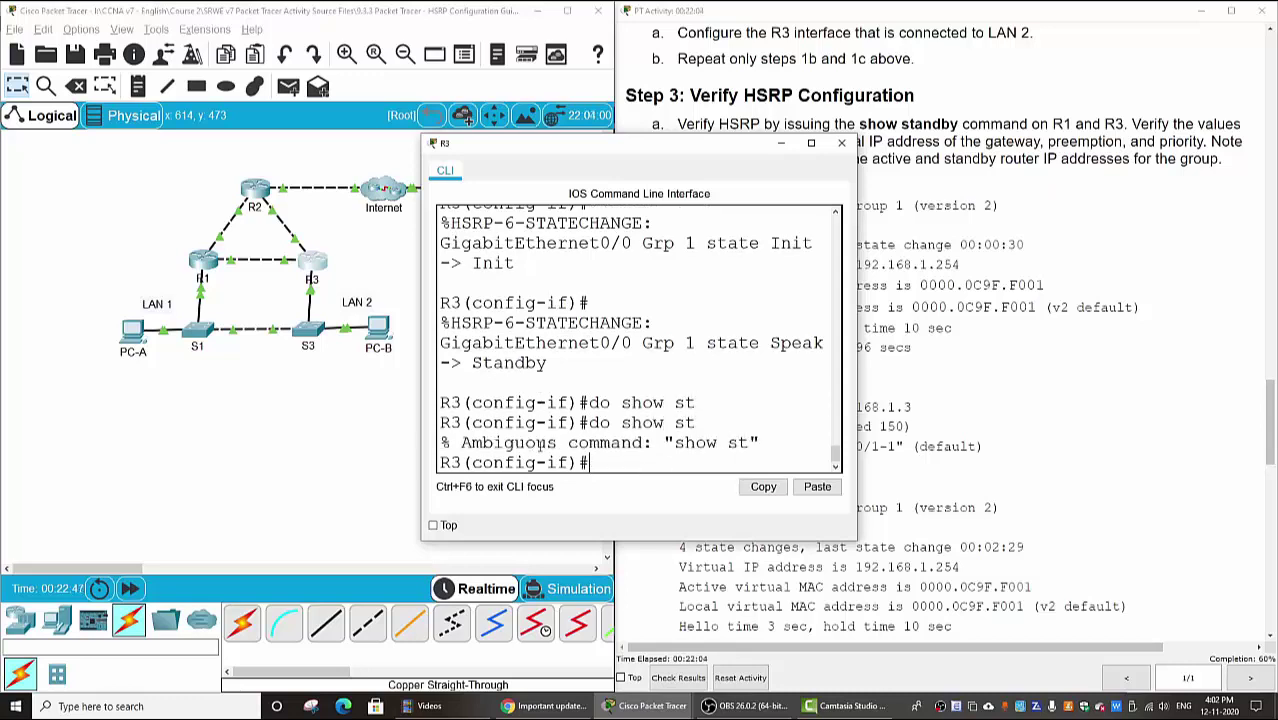
key(Up)
text(andby)
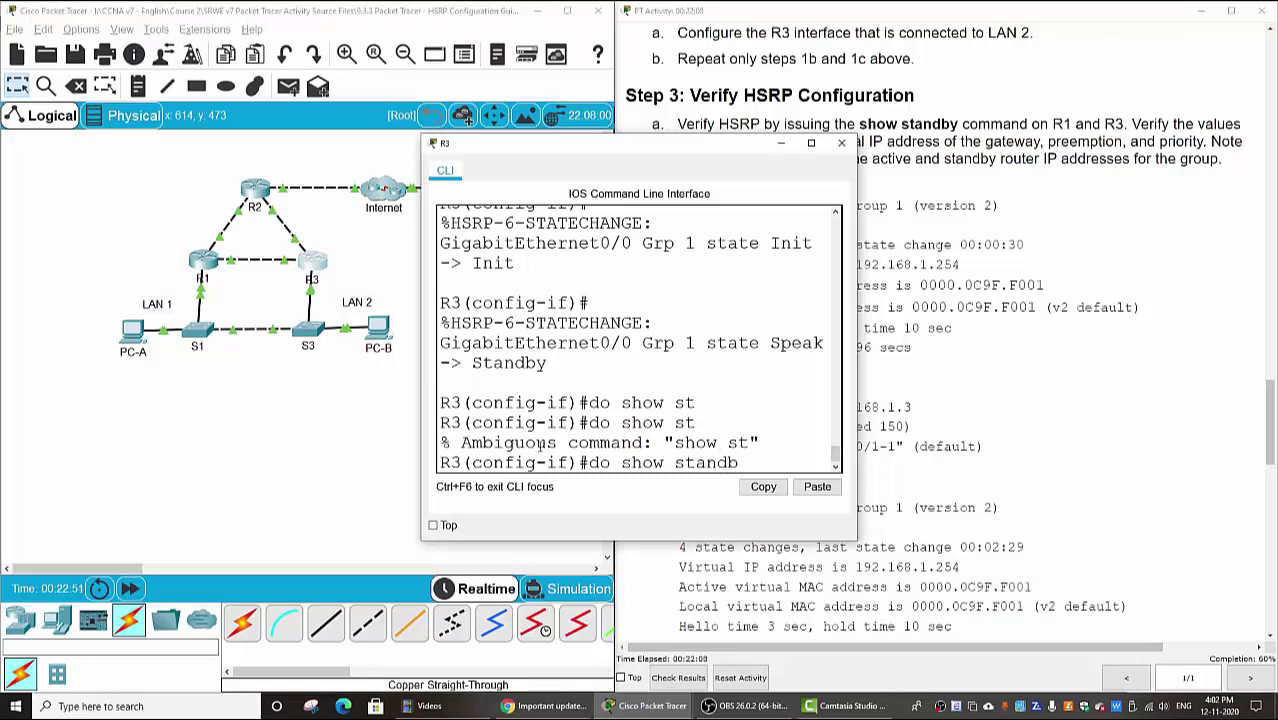
key(Return)
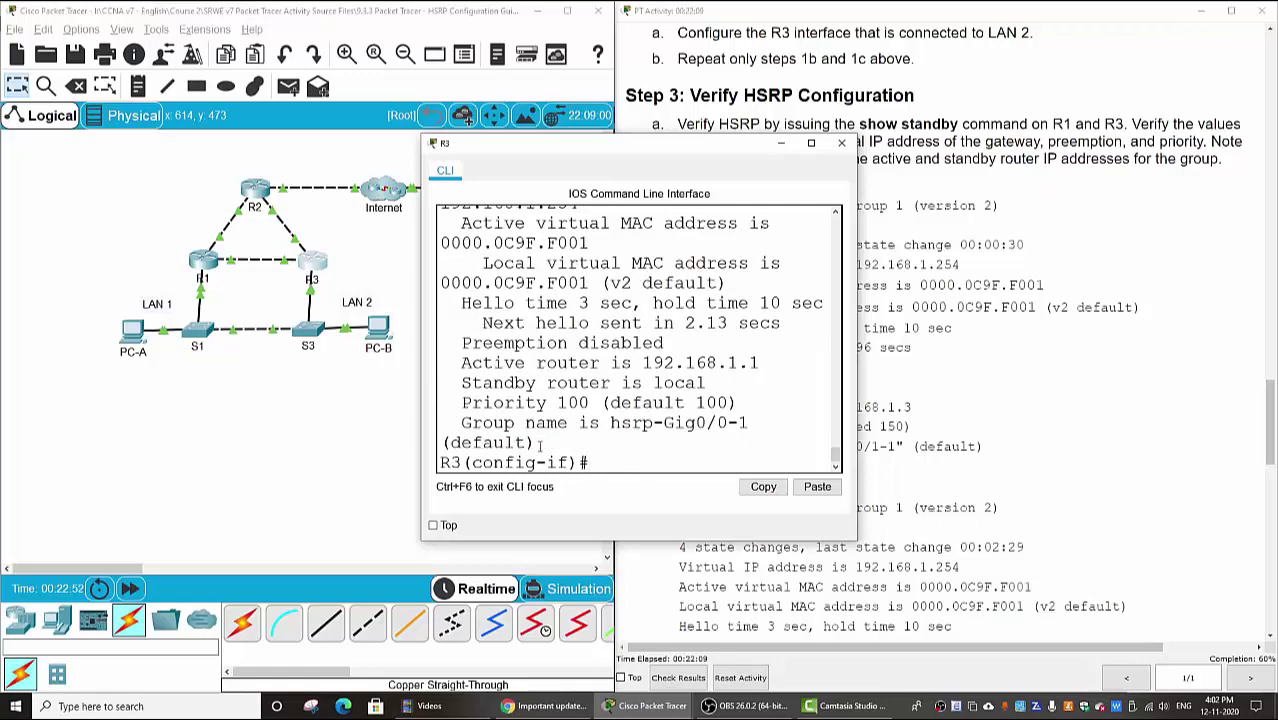
Step: Enlarge R3's console and examine the state, virtual IP address and virtual MAC addresses in the show standby output
click(811, 143)
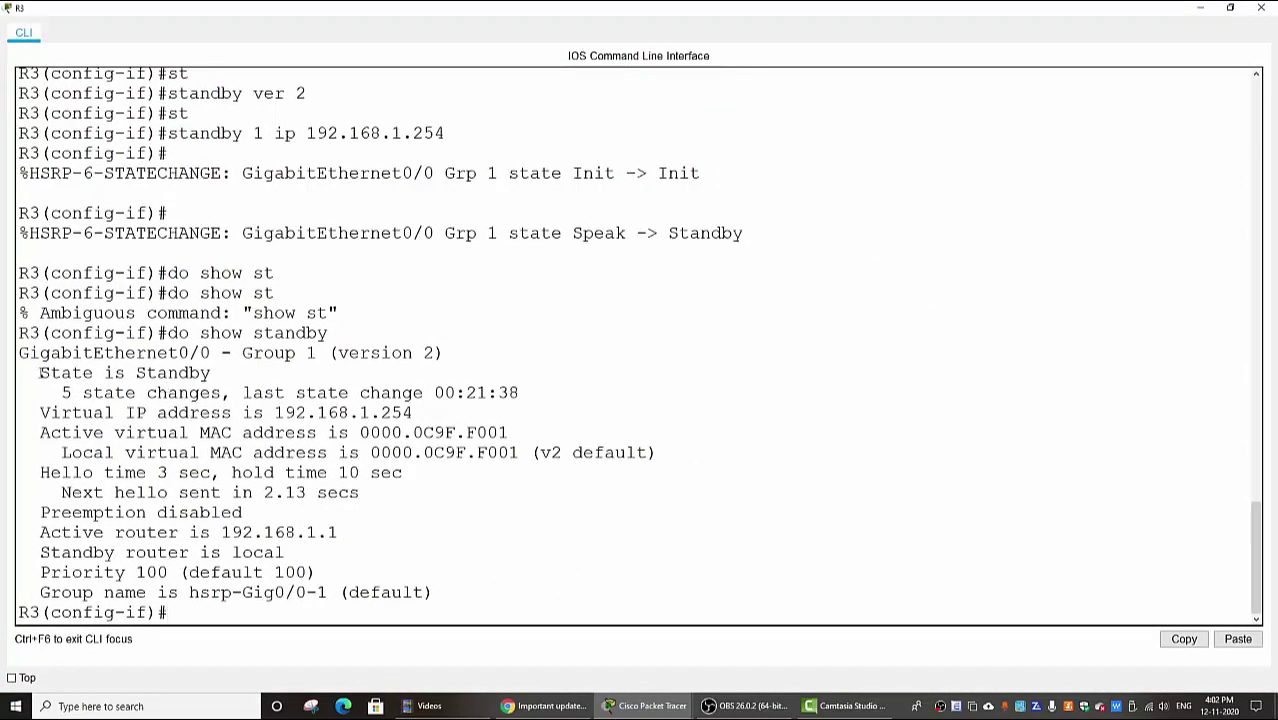
drag(39, 372, 218, 373)
click(502, 366)
drag(264, 412, 436, 410)
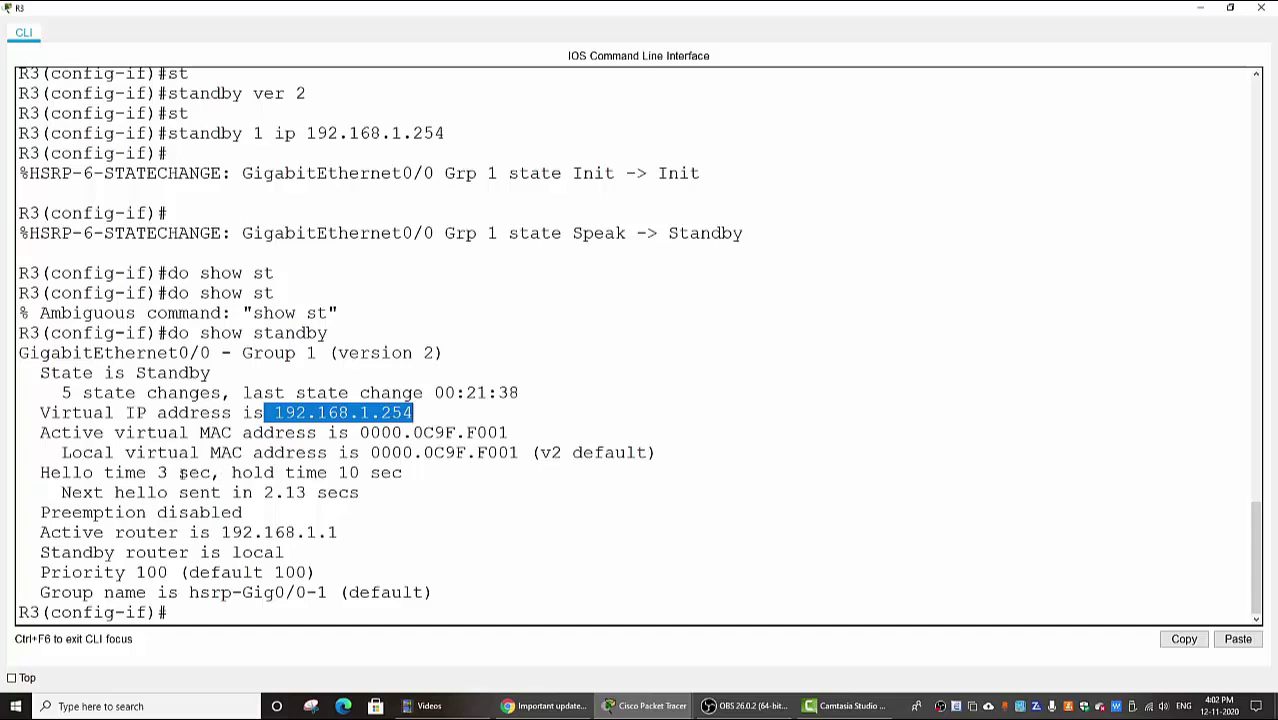
drag(135, 435, 666, 452)
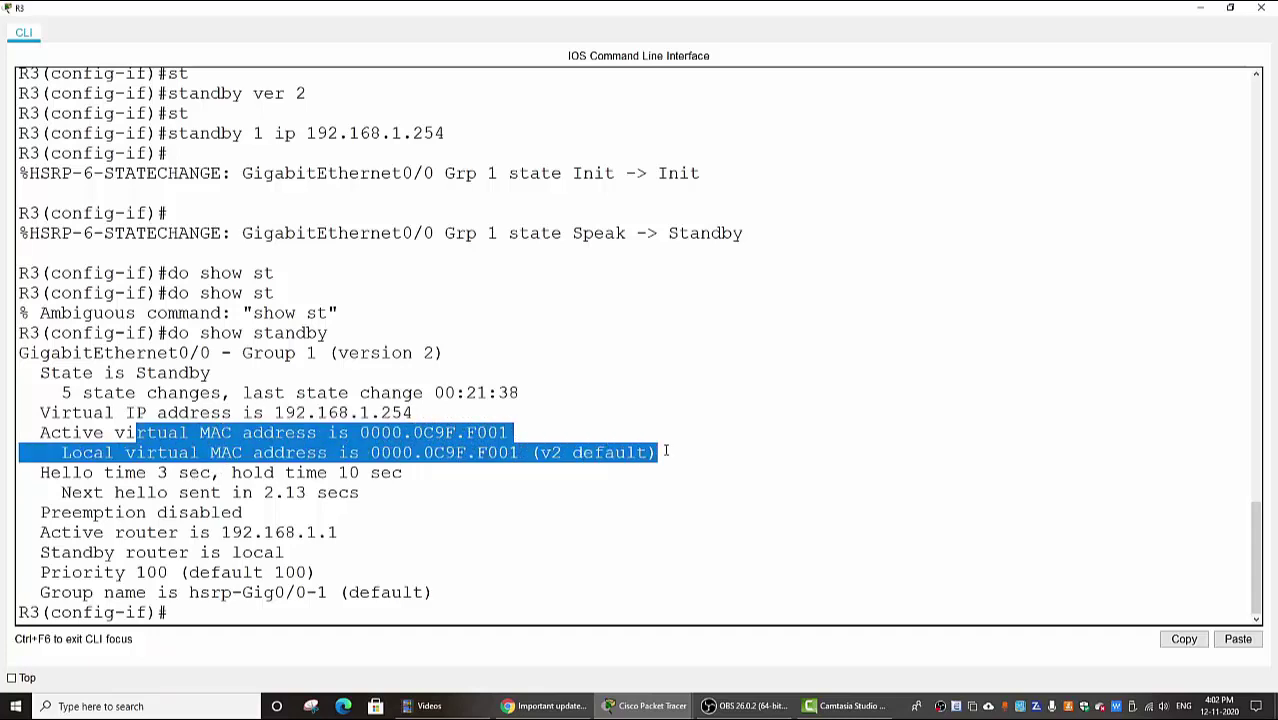
click(292, 450)
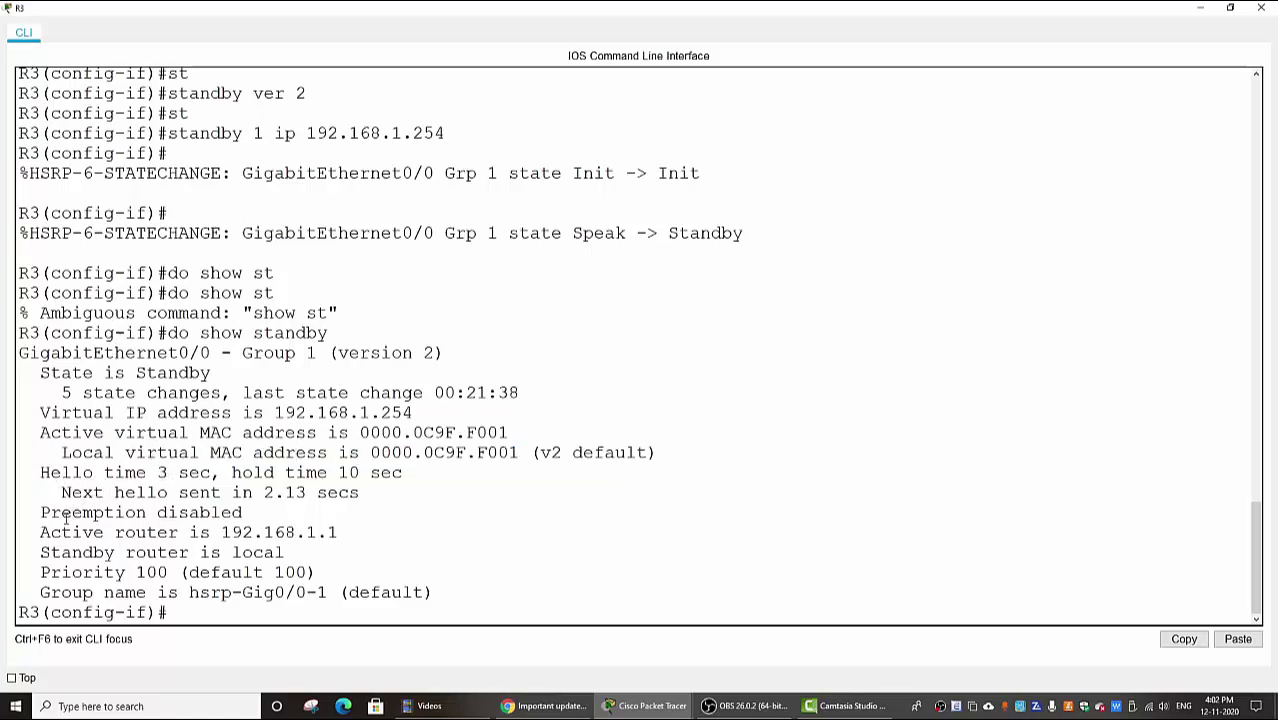
Step: Examine the preemption, active router and priority lines in R3's show standby output, and close the console
drag(41, 513, 353, 533)
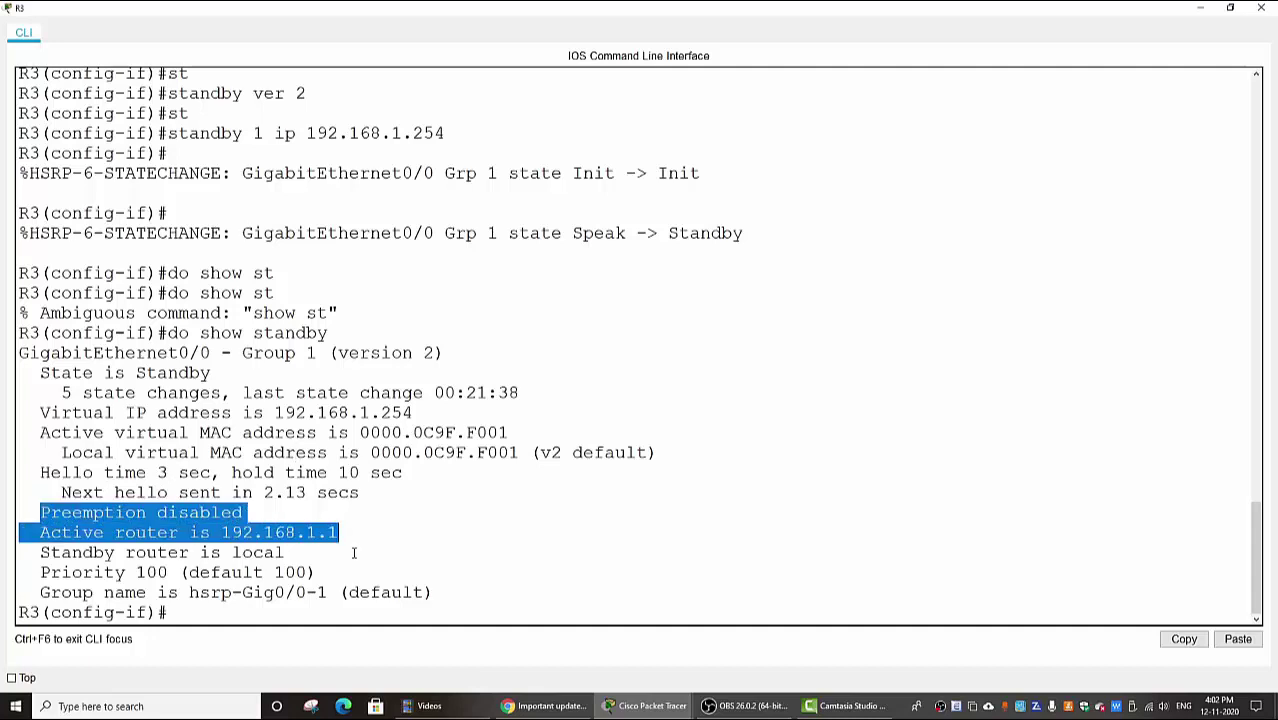
click(353, 553)
drag(40, 572, 328, 574)
click(456, 559)
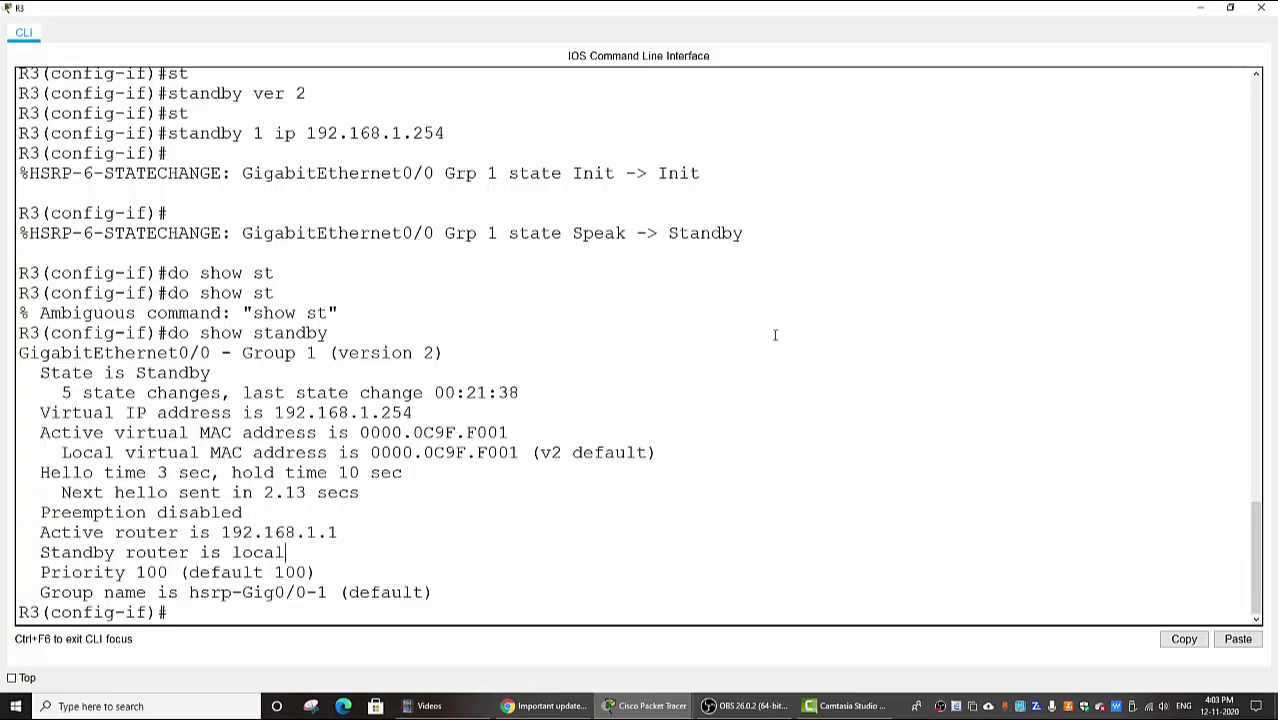
click(1261, 8)
Step: Find the default gateway task in the activity instructions and set PC-A's default gateway to 192.168.1.254
scroll(946, 313, down, 5)
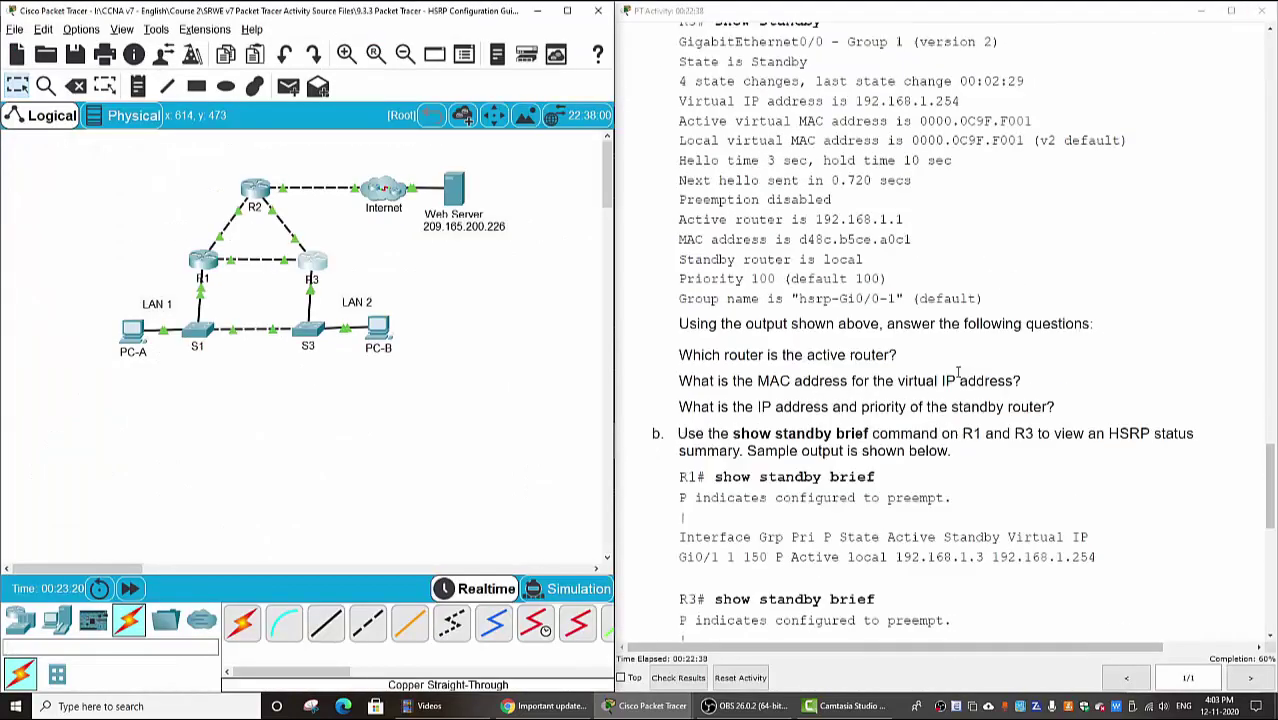
scroll(958, 377, down, 4)
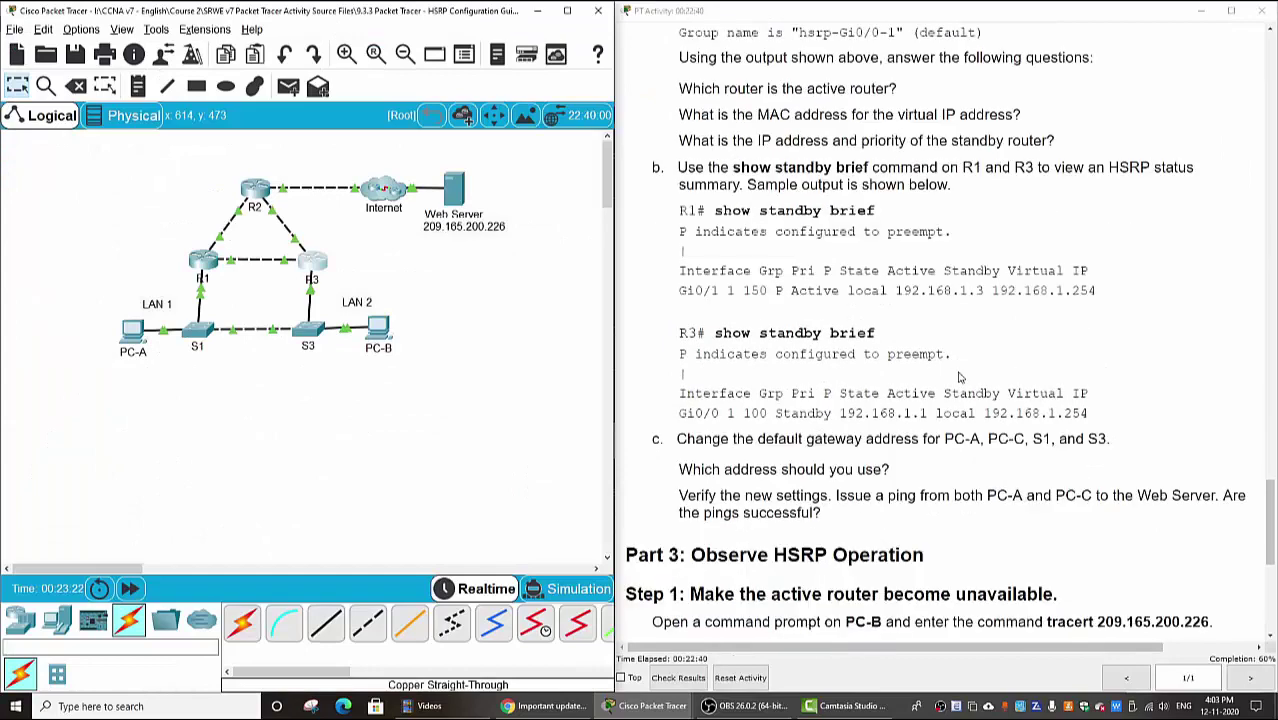
scroll(958, 377, down, 3)
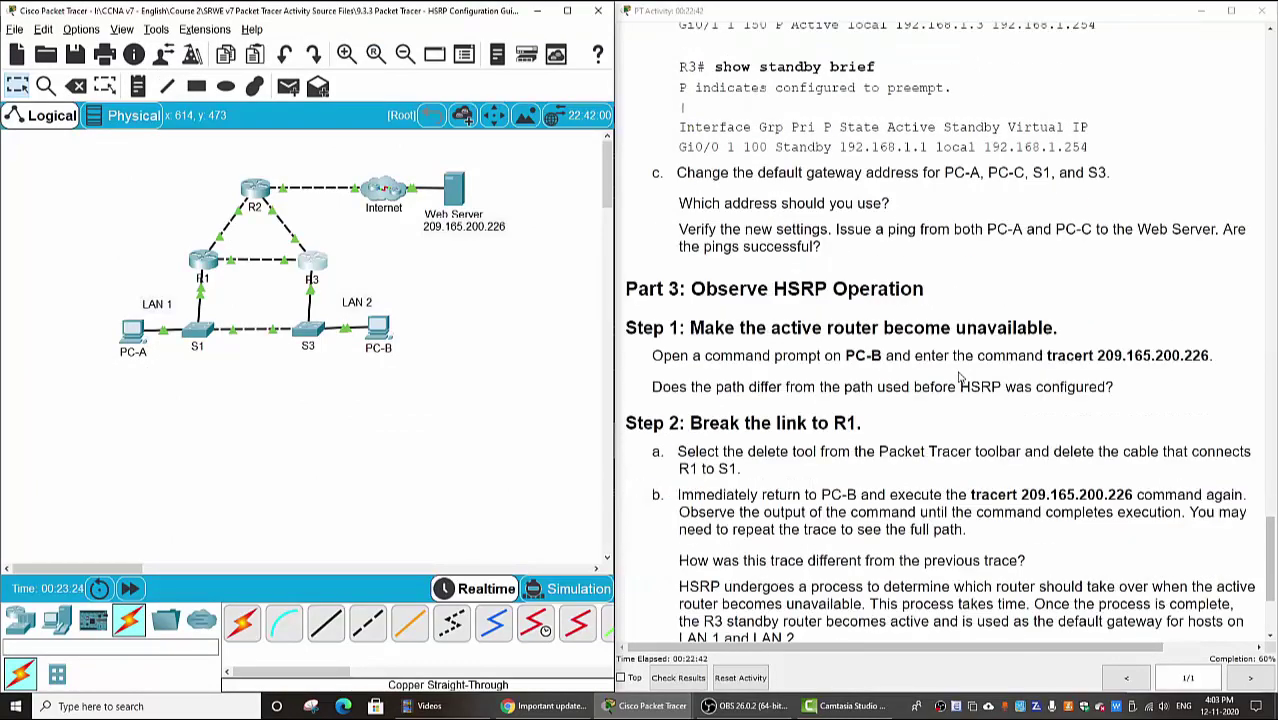
click(958, 377)
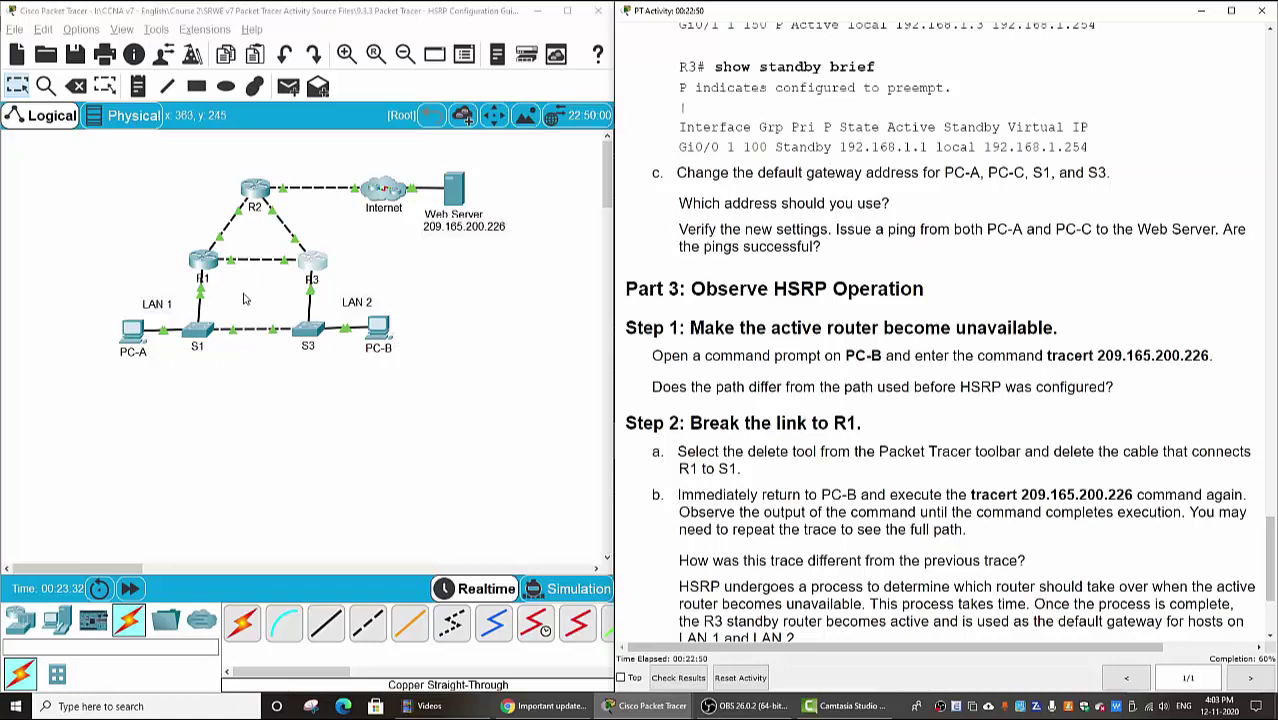
click(133, 330)
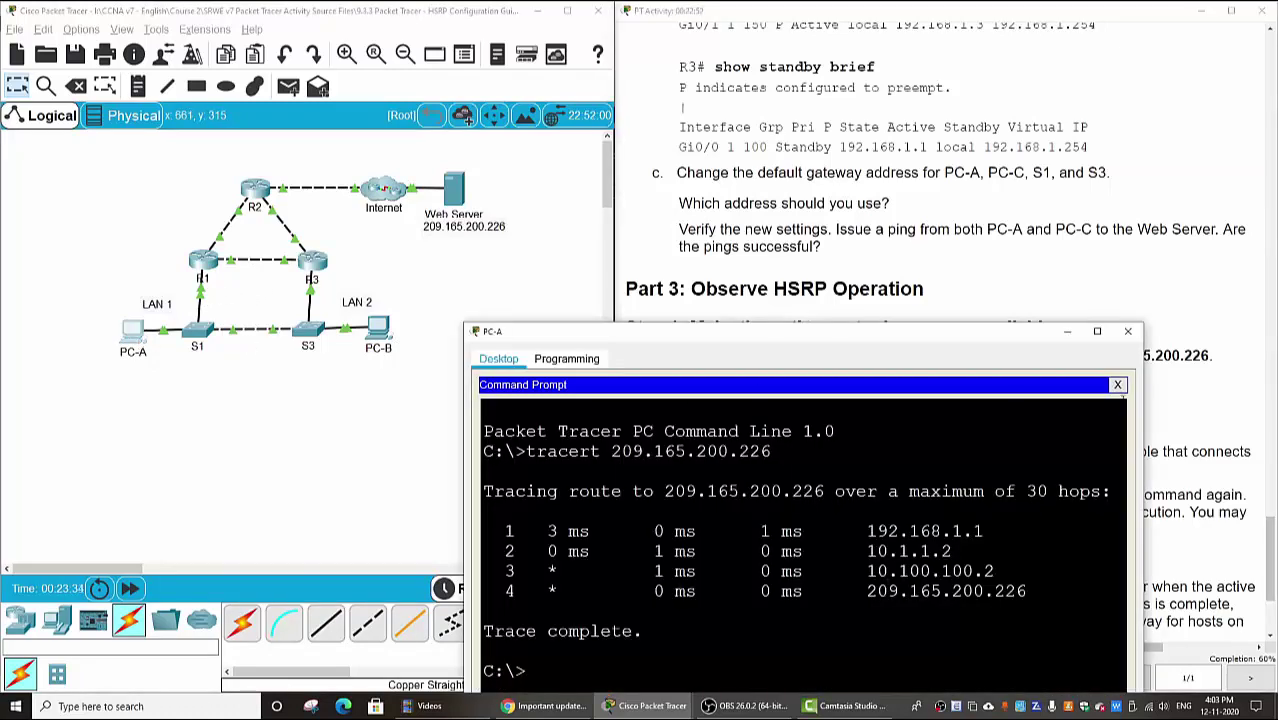
click(1127, 388)
click(556, 420)
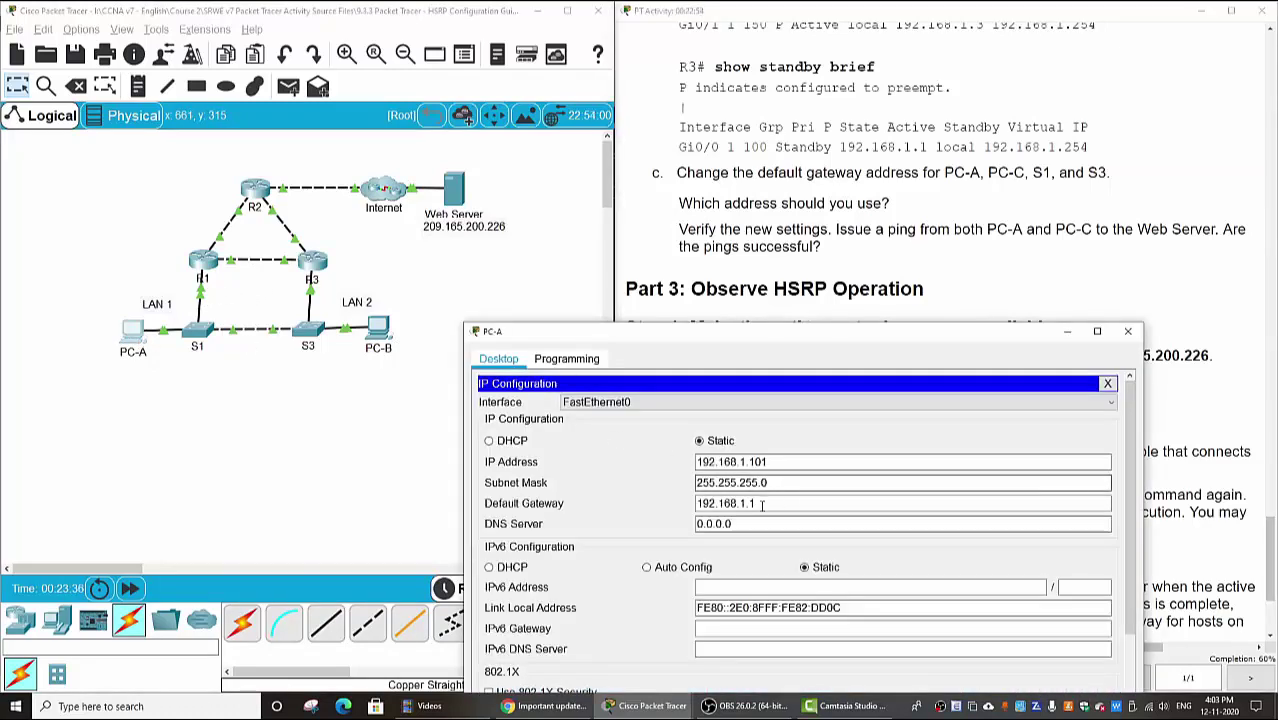
key(BackSpace)
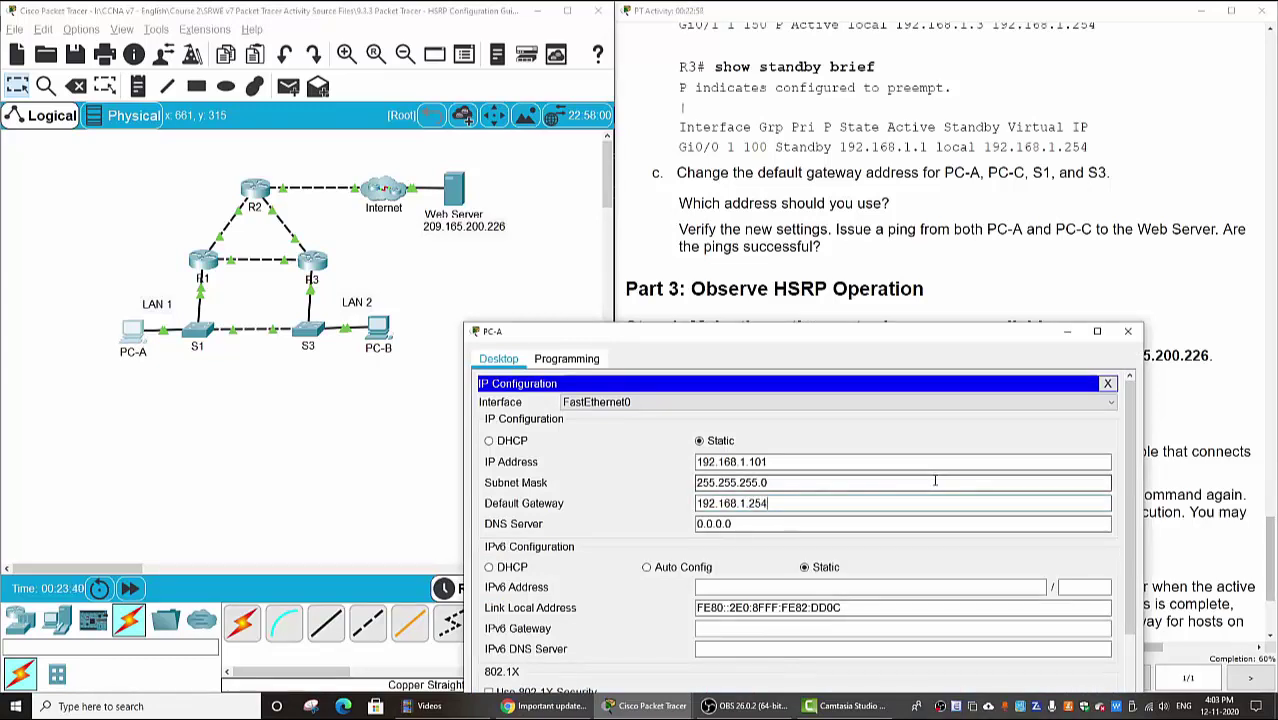
click(1127, 331)
Step: Set PC-B's default gateway to the HSRP virtual address 192.168.1.254 and close its window
click(378, 330)
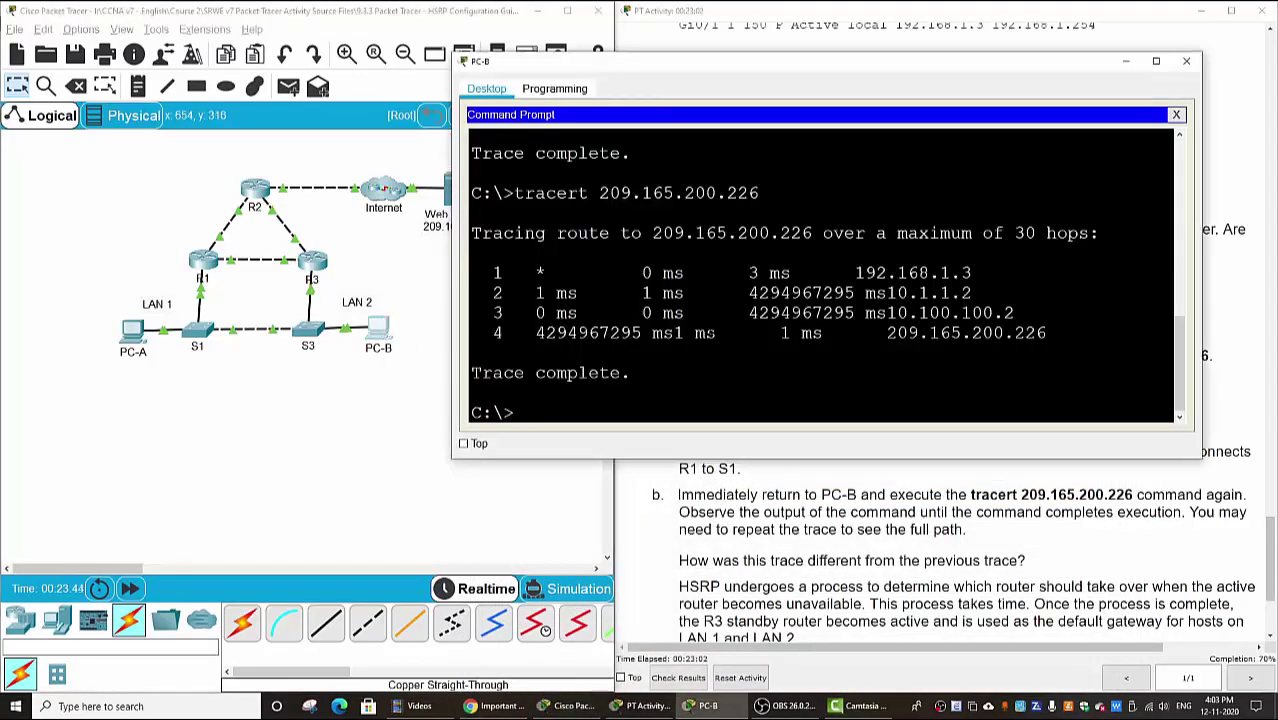
click(1176, 115)
click(537, 162)
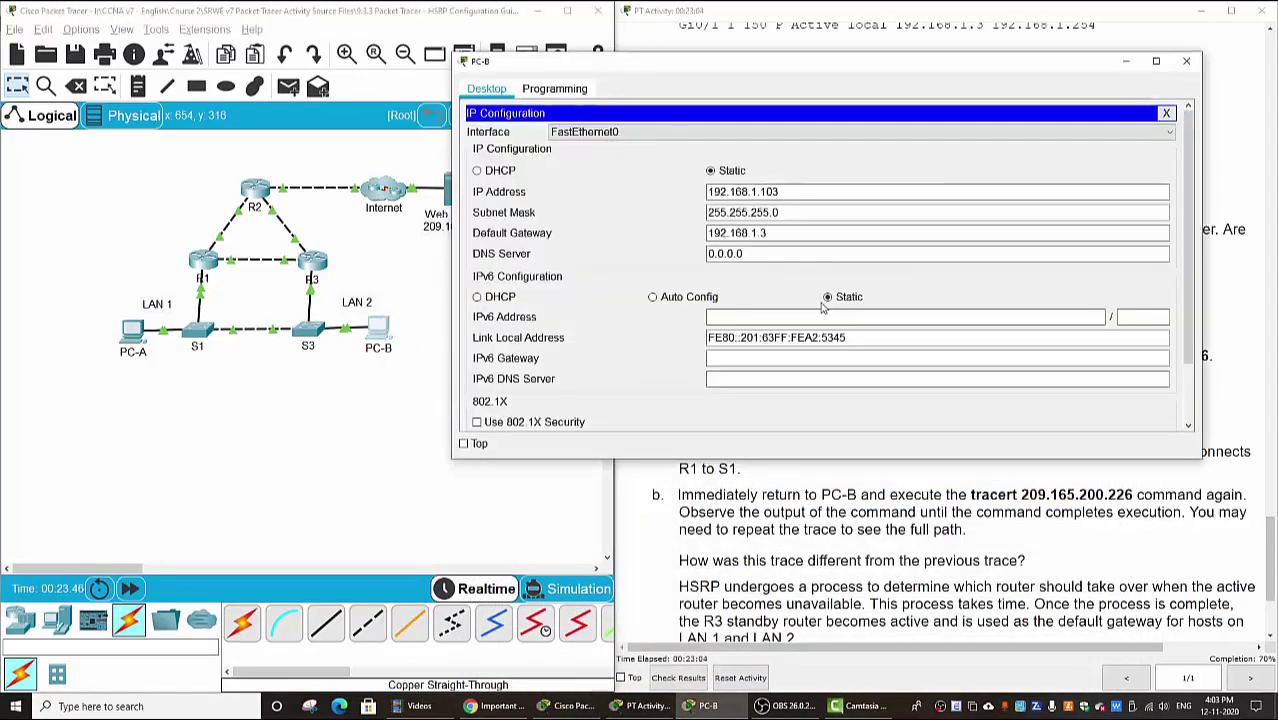
click(793, 233)
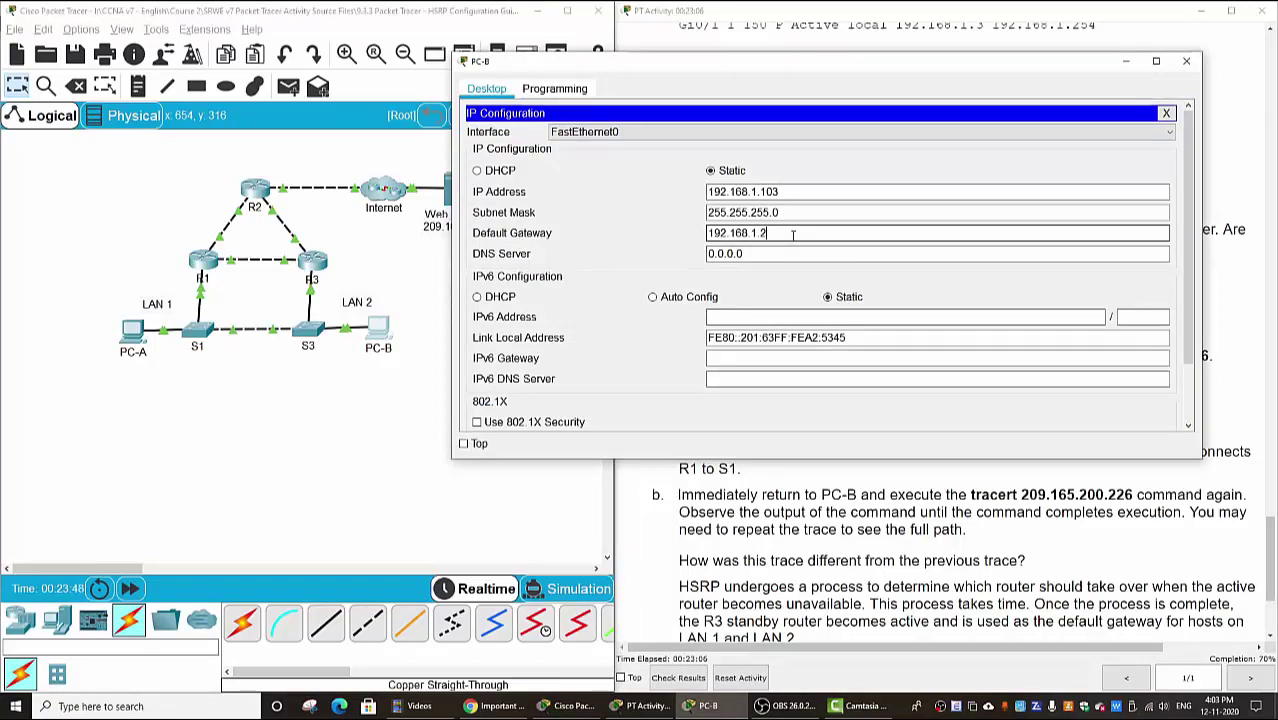
click(1186, 61)
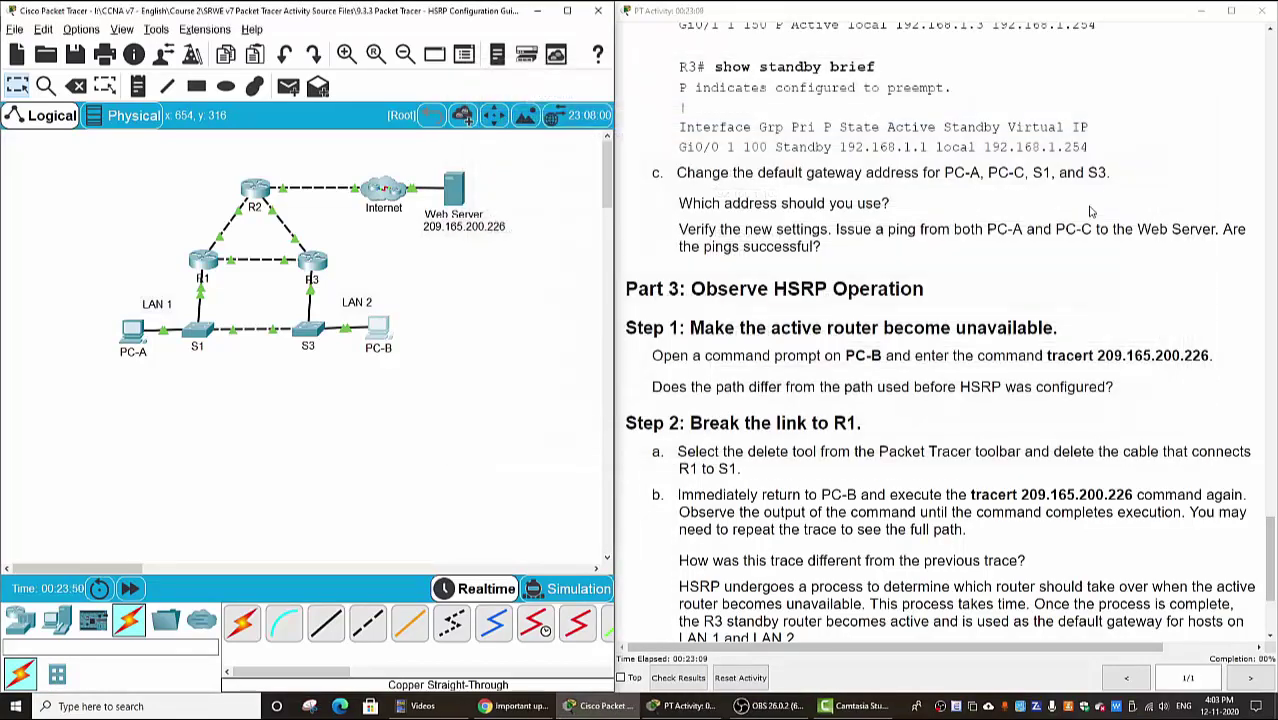
Step: Read the Part 3 instructions on observing HSRP operation and run tracert 209.165.200.226 from PC-B's enlarged command prompt
scroll(970, 380, down, 3)
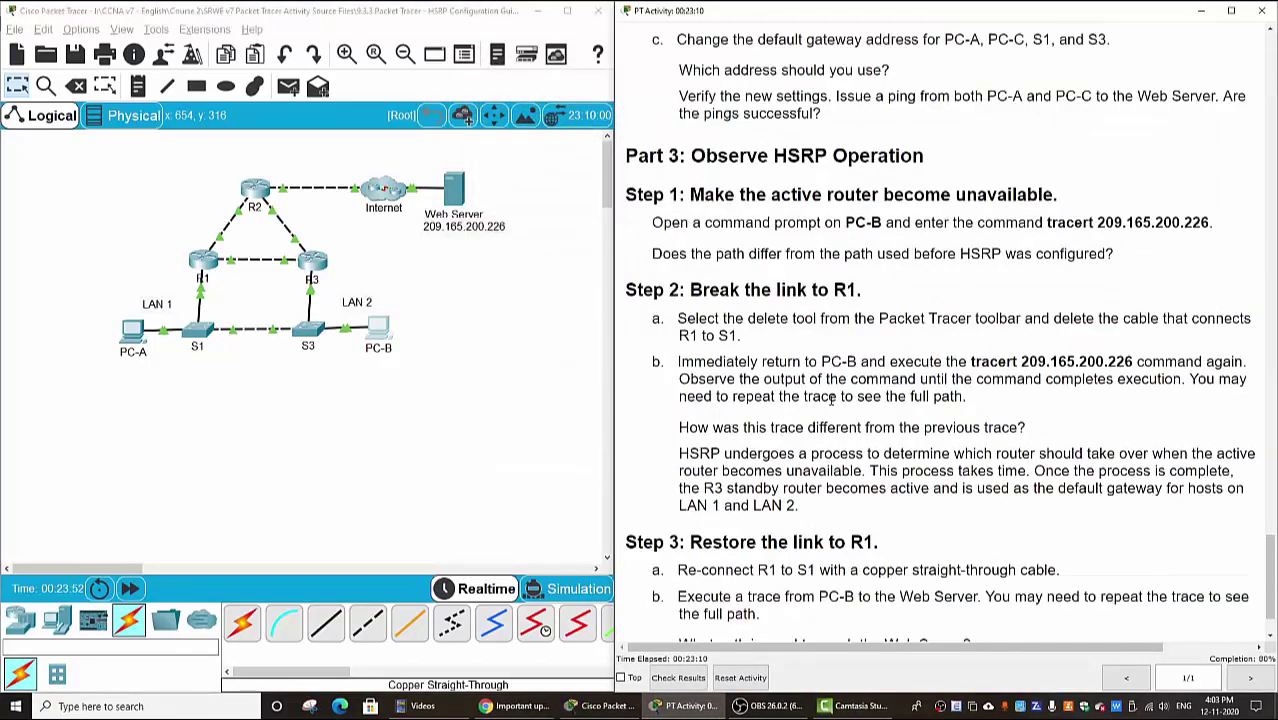
scroll(972, 368, down, 2)
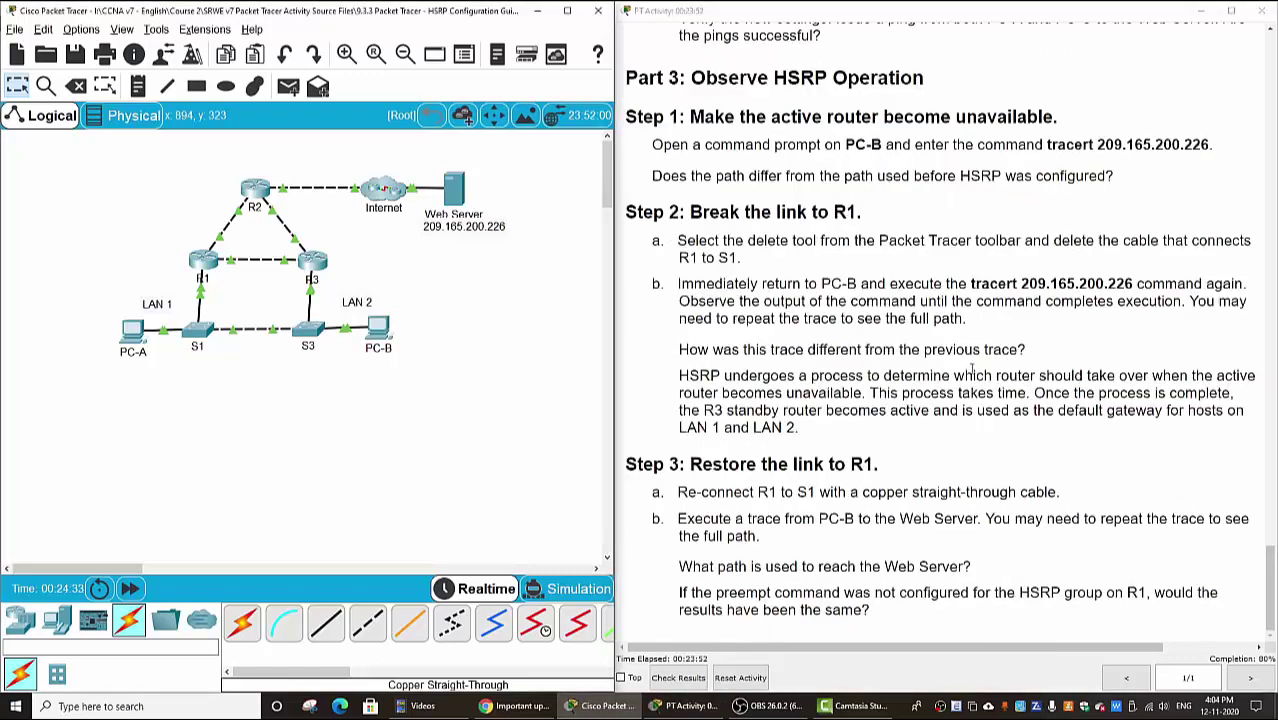
click(379, 331)
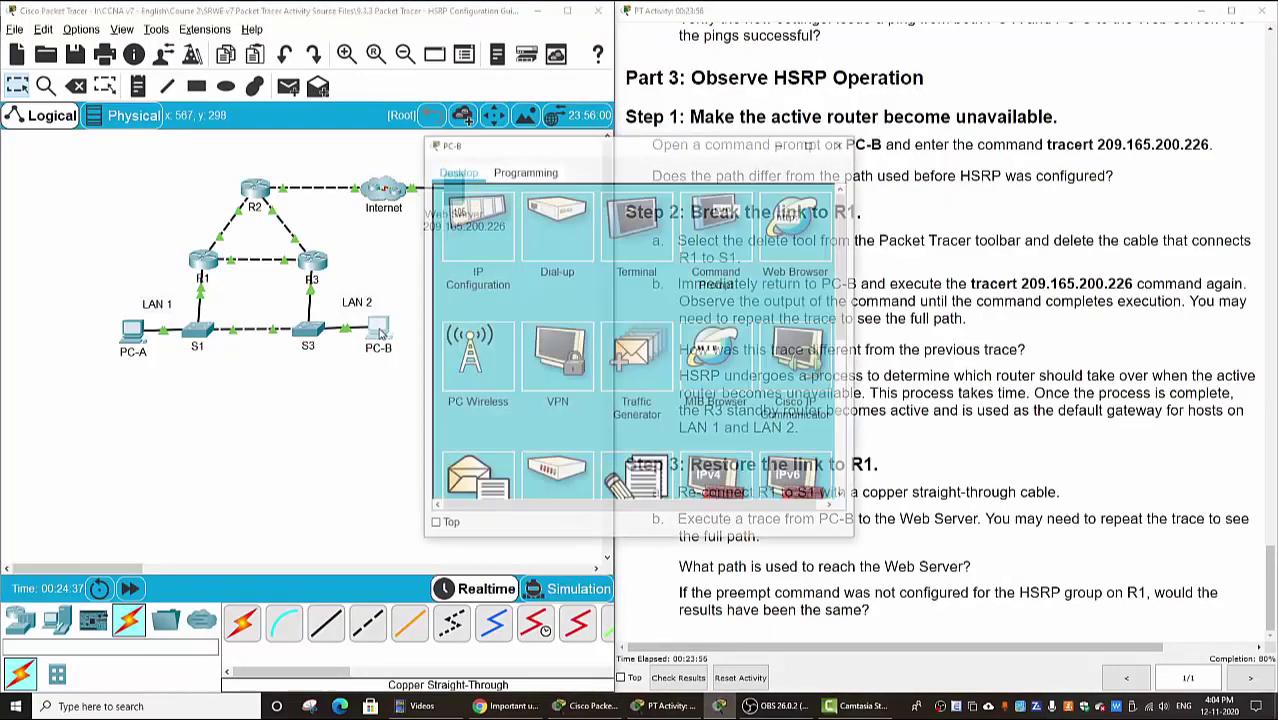
click(715, 225)
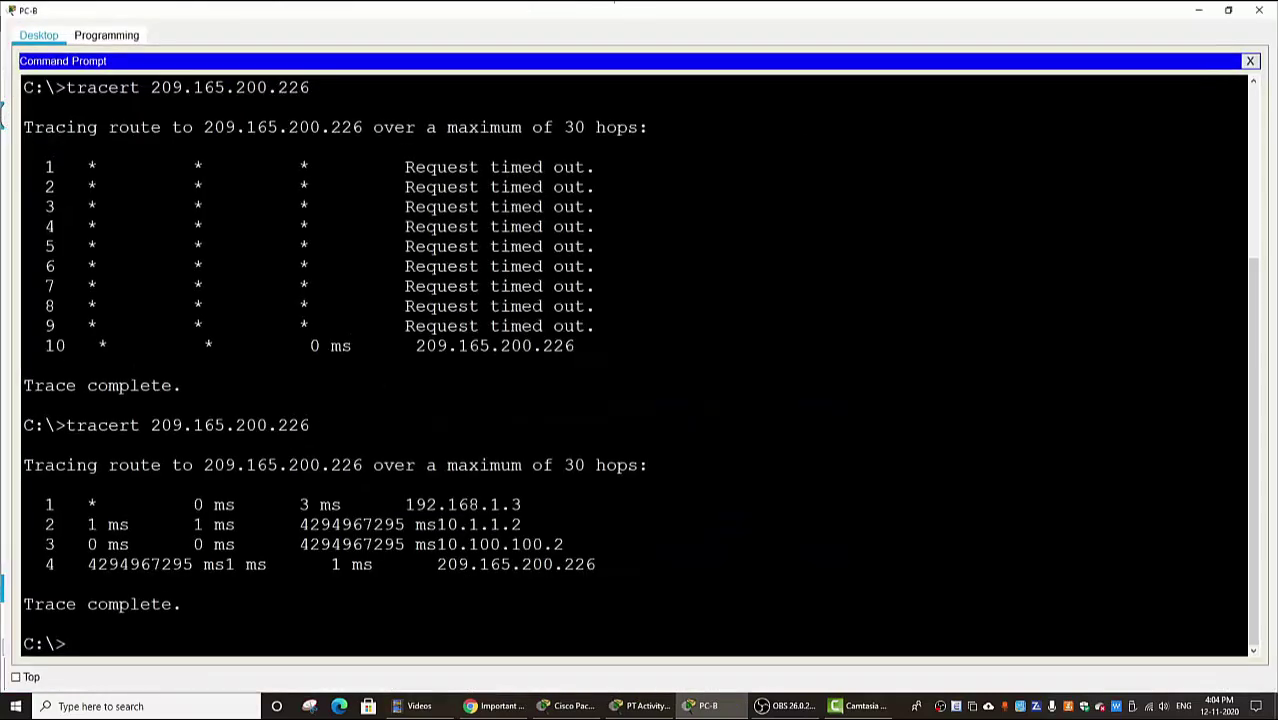
click(811, 143)
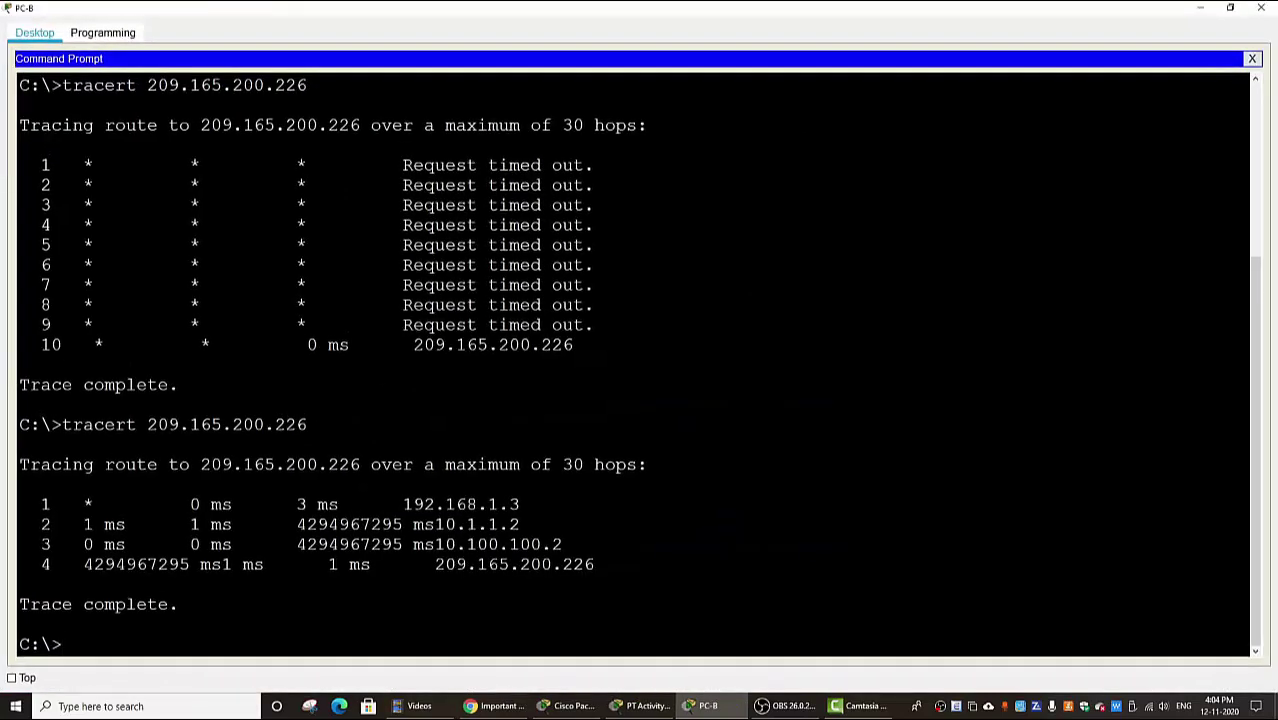
key(Up)
key(Return)
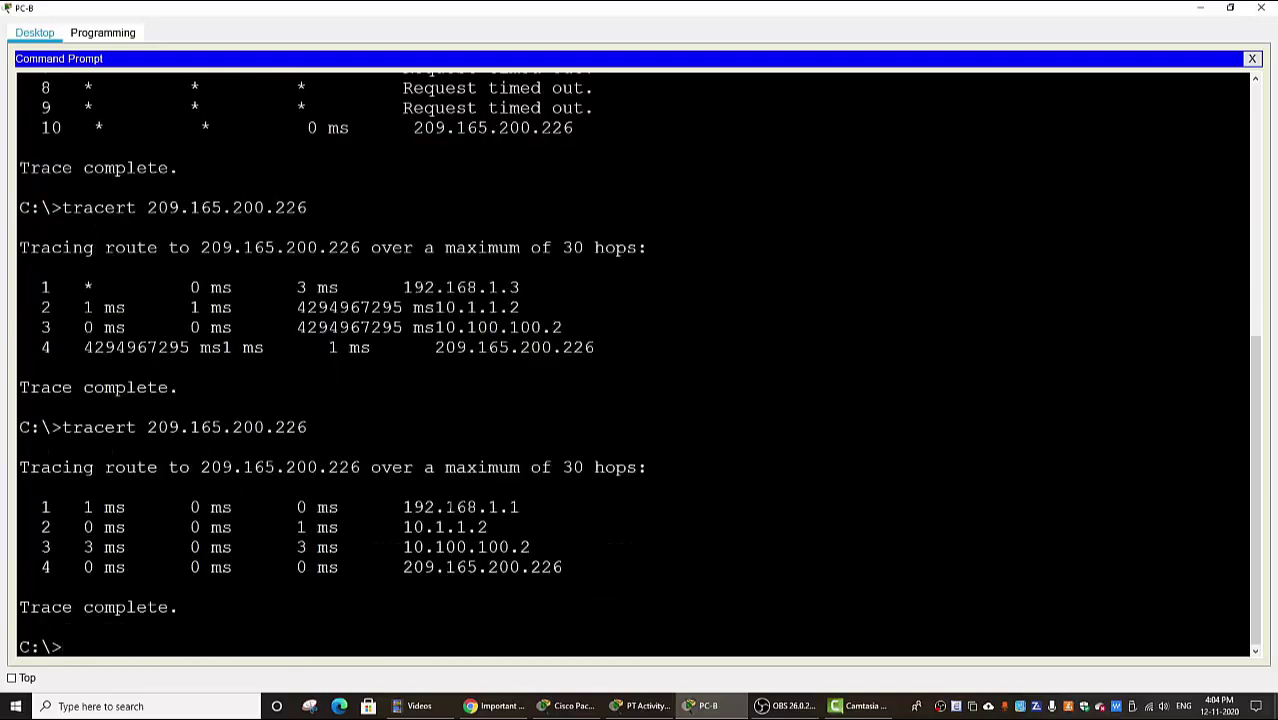
Step: Examine the hop addresses in PC-B's latest trace to the Web Server and close PC-B's window
drag(403, 507, 520, 507)
click(520, 507)
drag(392, 507, 563, 567)
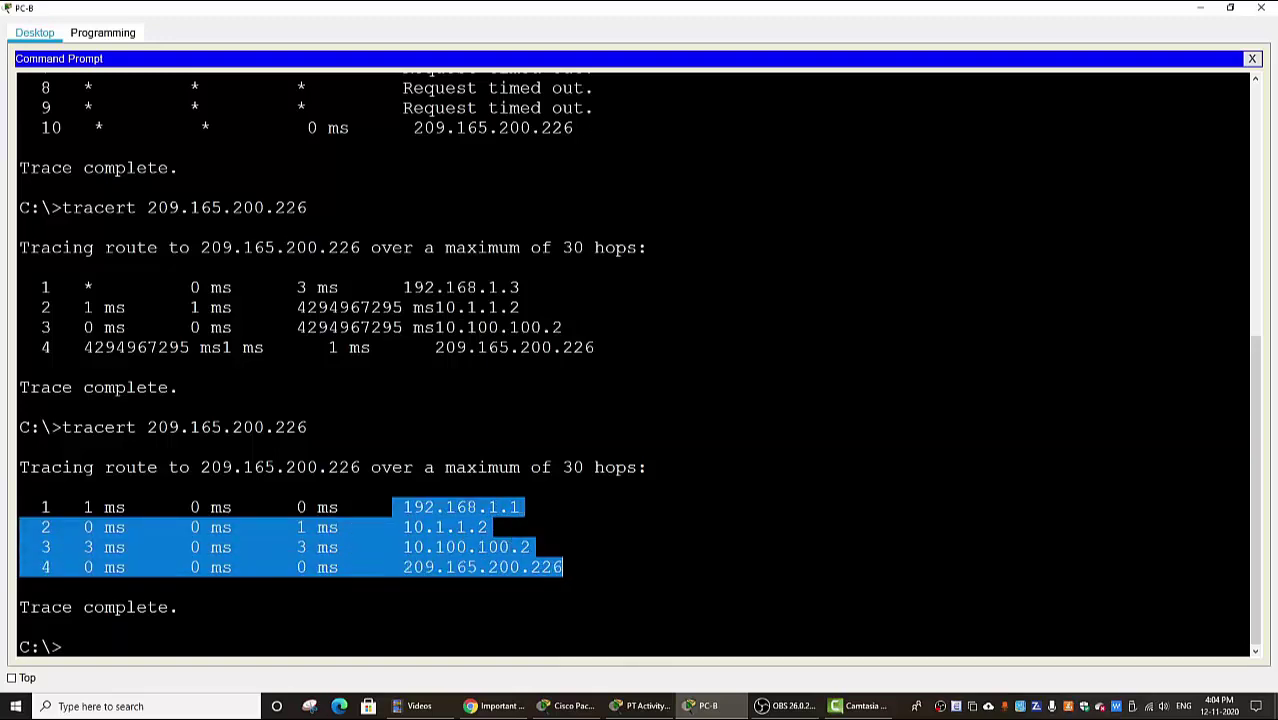
click(1246, 20)
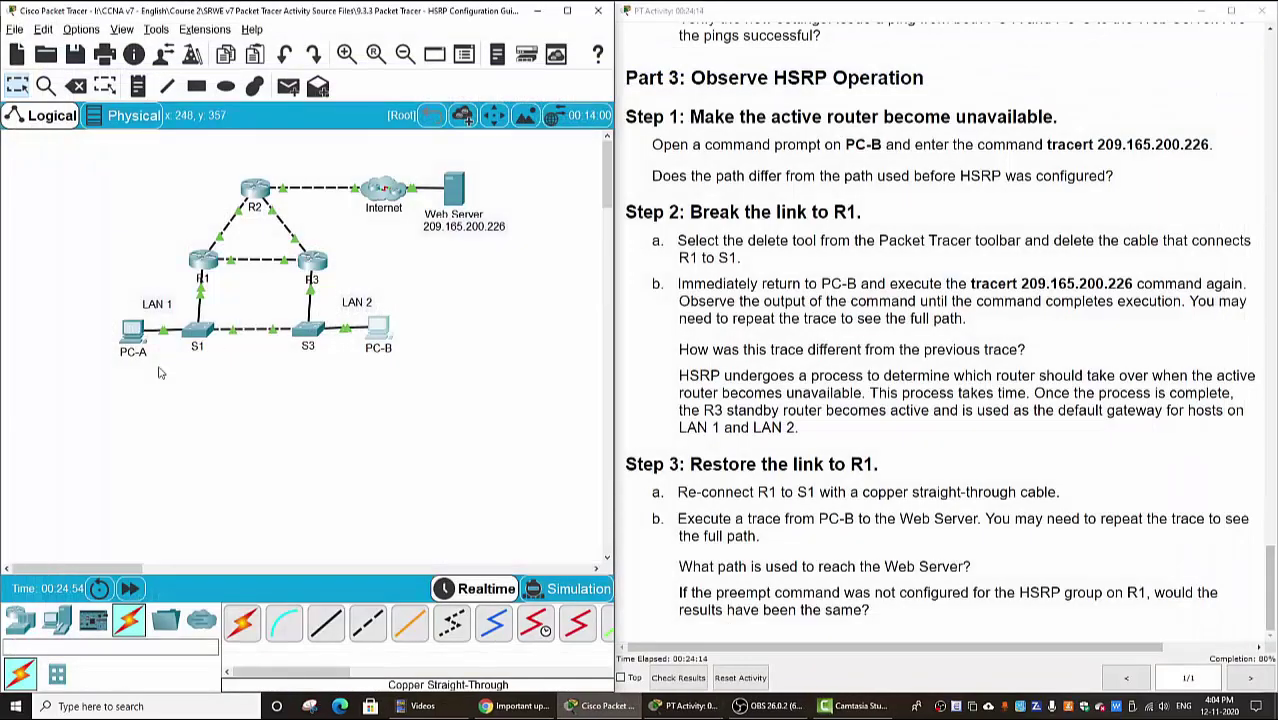
Step: Run tracert 209.165.200.226 from PC-A's enlarged command prompt
click(132, 335)
click(713, 250)
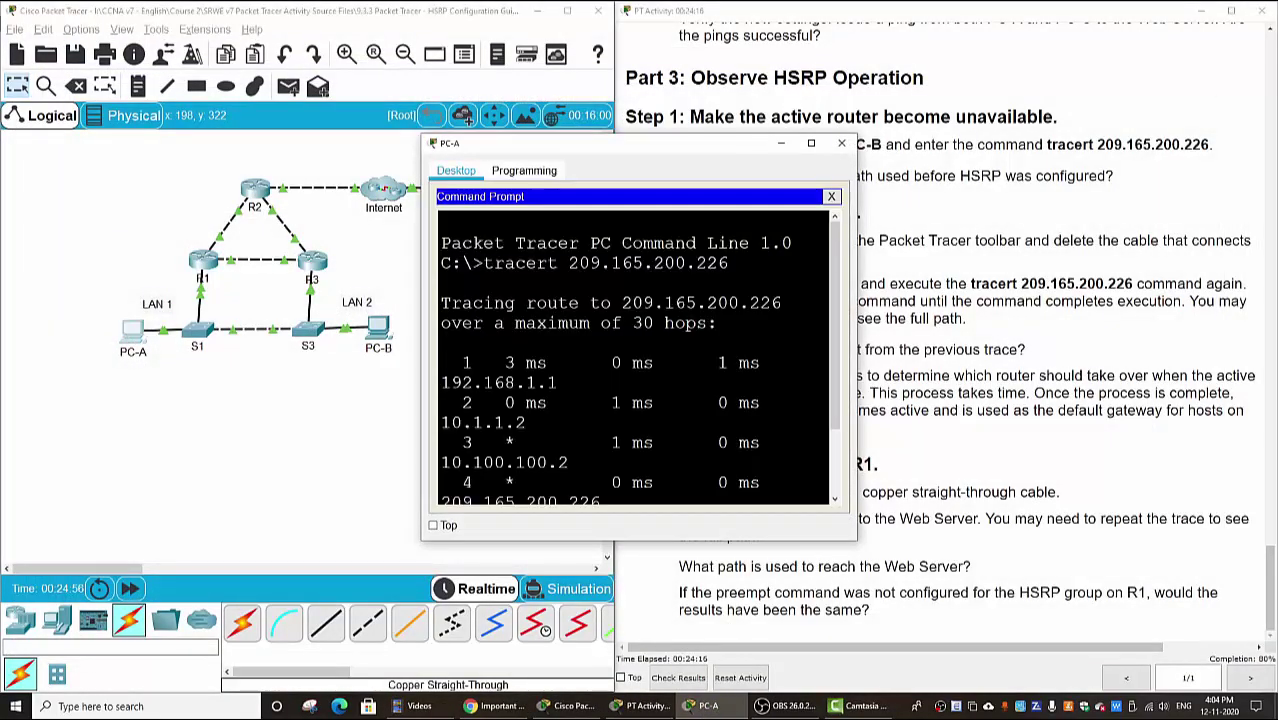
click(811, 143)
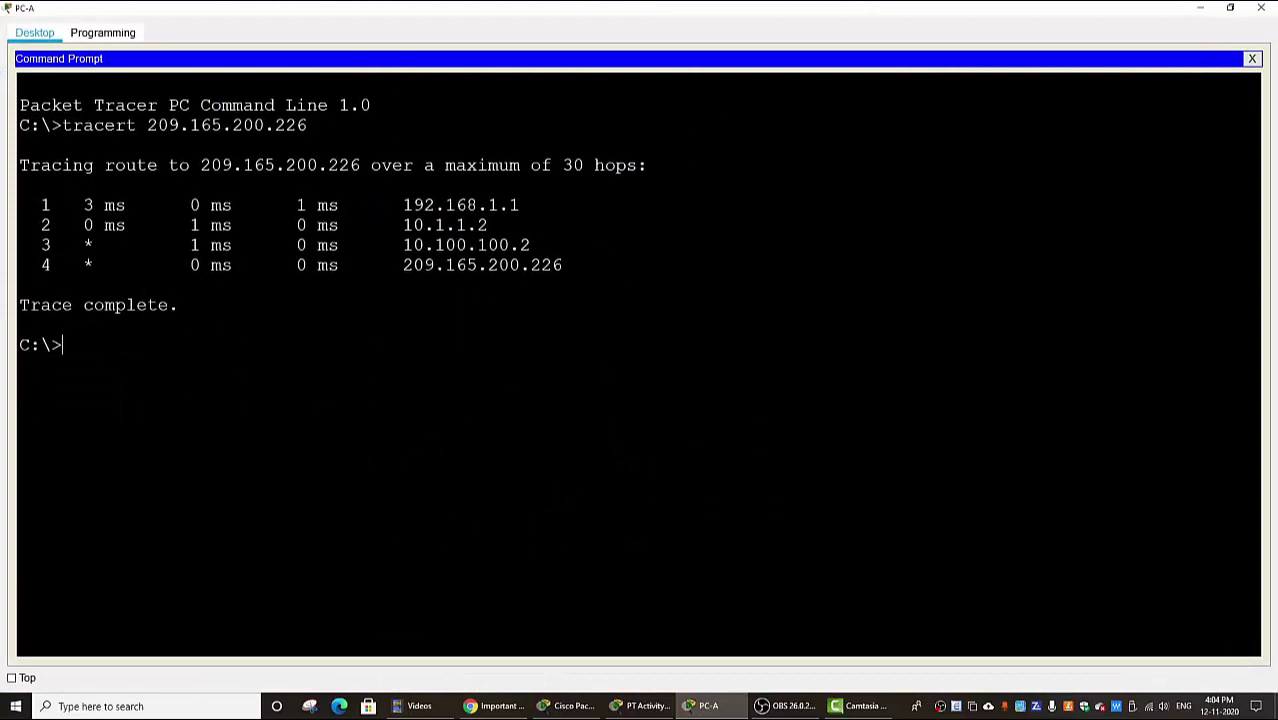
key(Up)
key(Return)
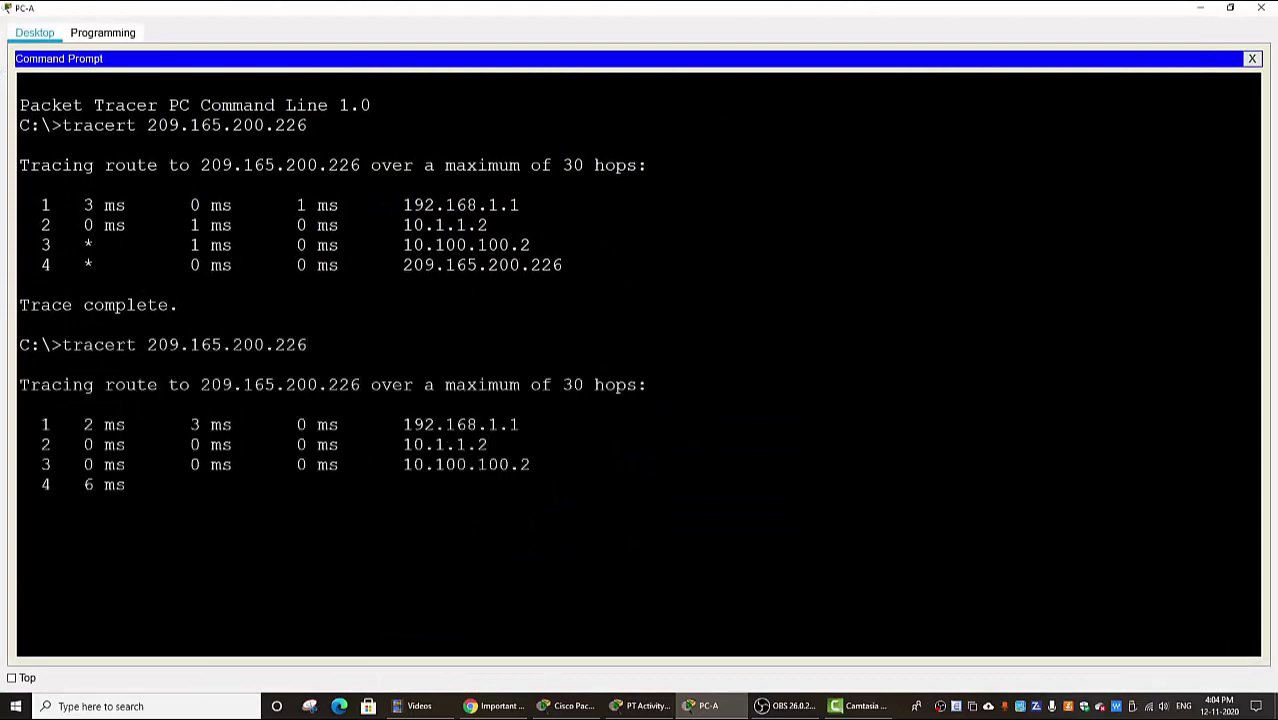
Step: Examine each hop address in PC-A's latest trace to the Web Server and close PC-A's window
drag(393, 425, 520, 425)
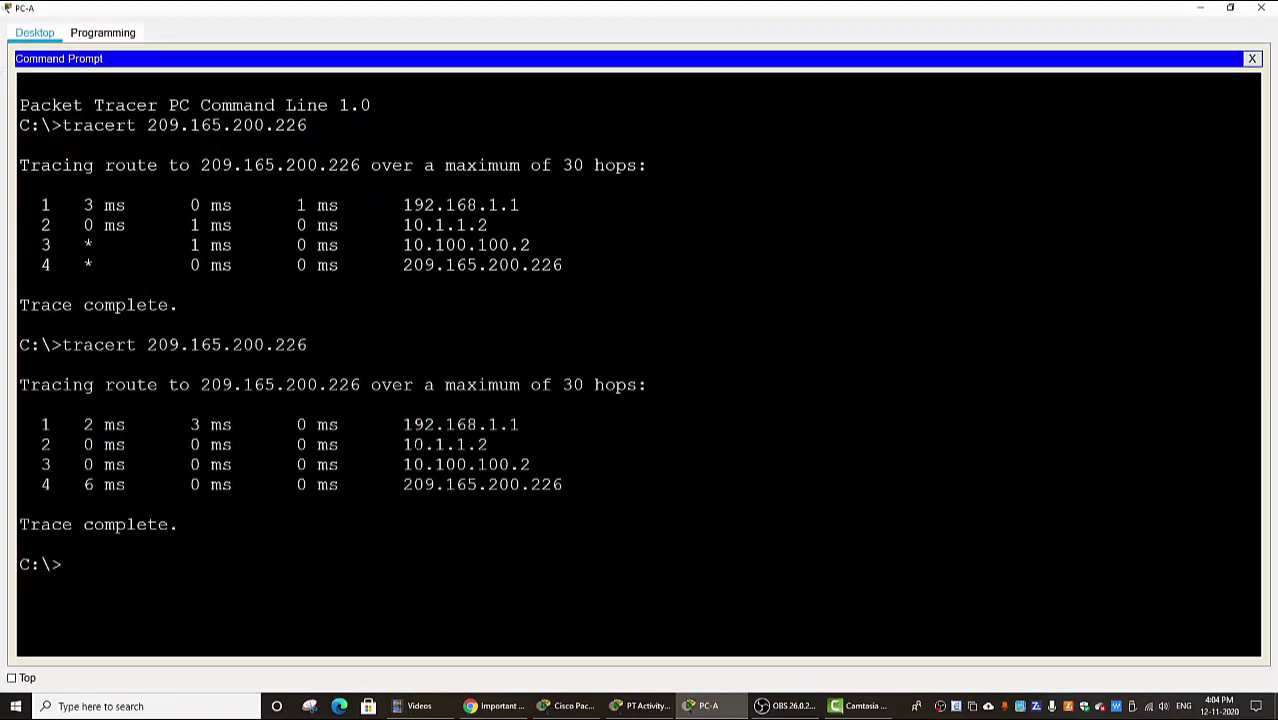
drag(403, 445, 488, 445)
drag(403, 465, 531, 465)
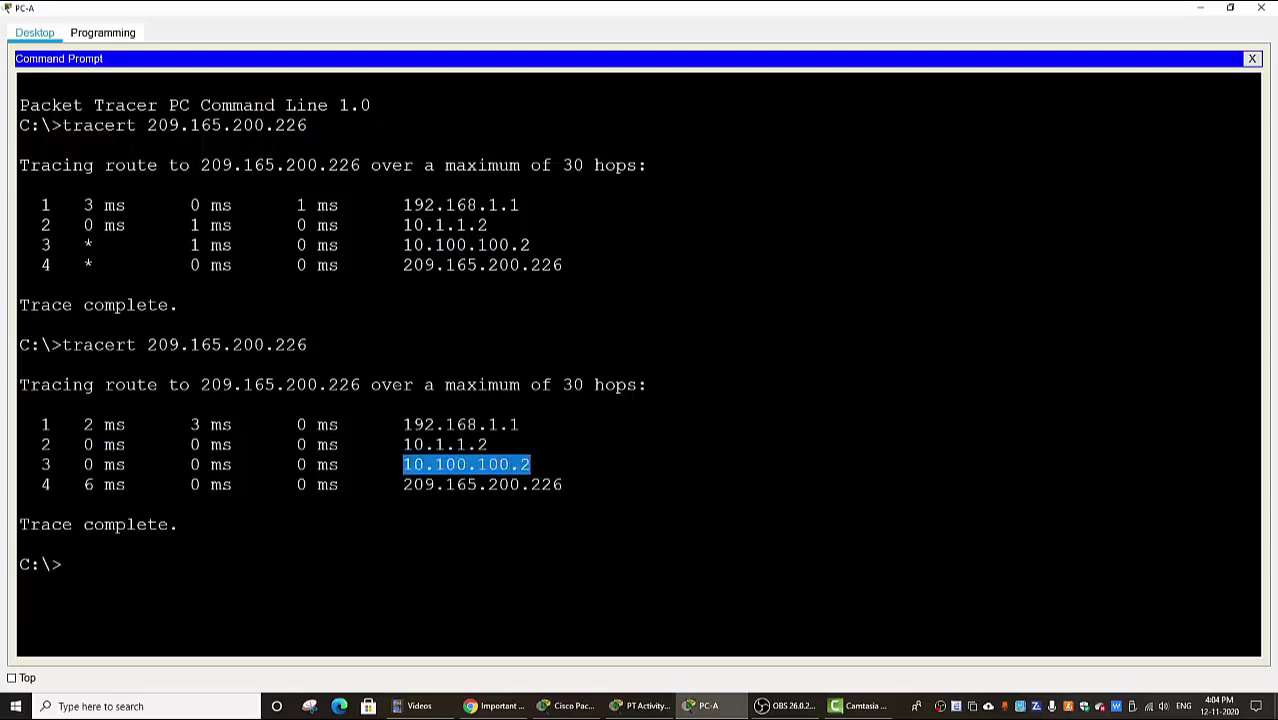
drag(403, 485, 562, 485)
click(1270, 8)
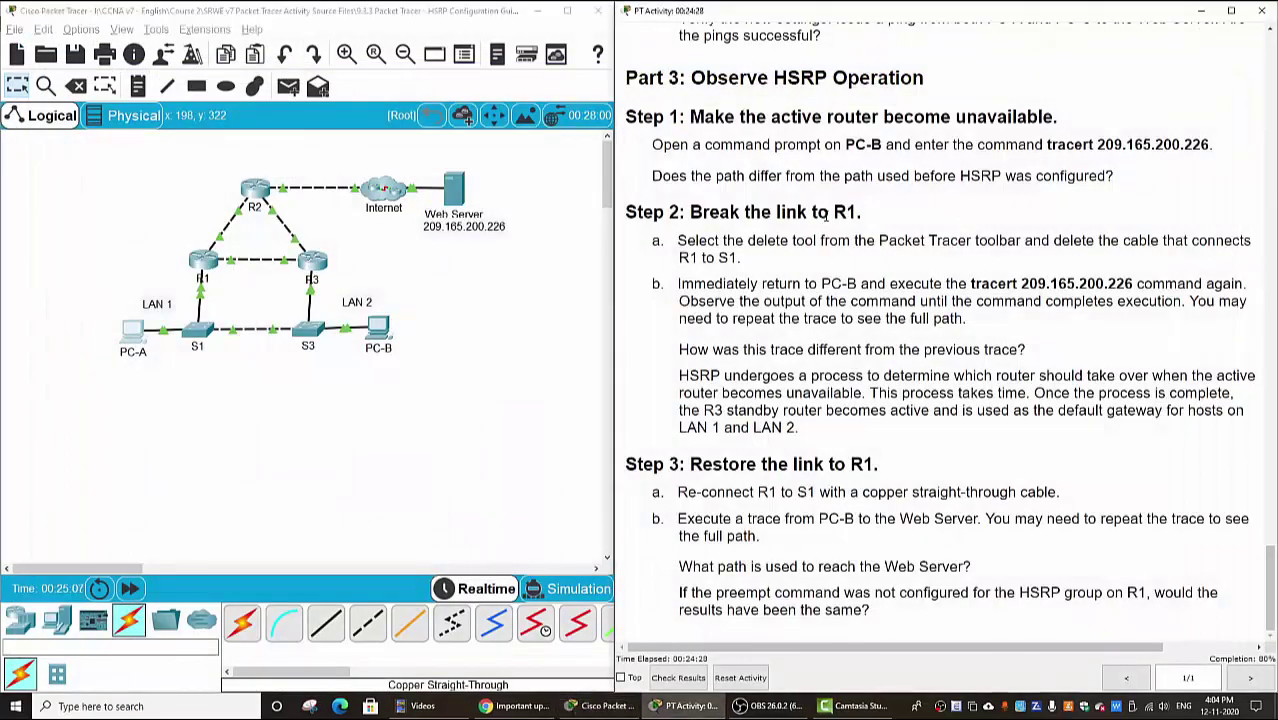
Step: Delete the cable connecting R1 to S1 in the topology and leave delete mode
click(228, 438)
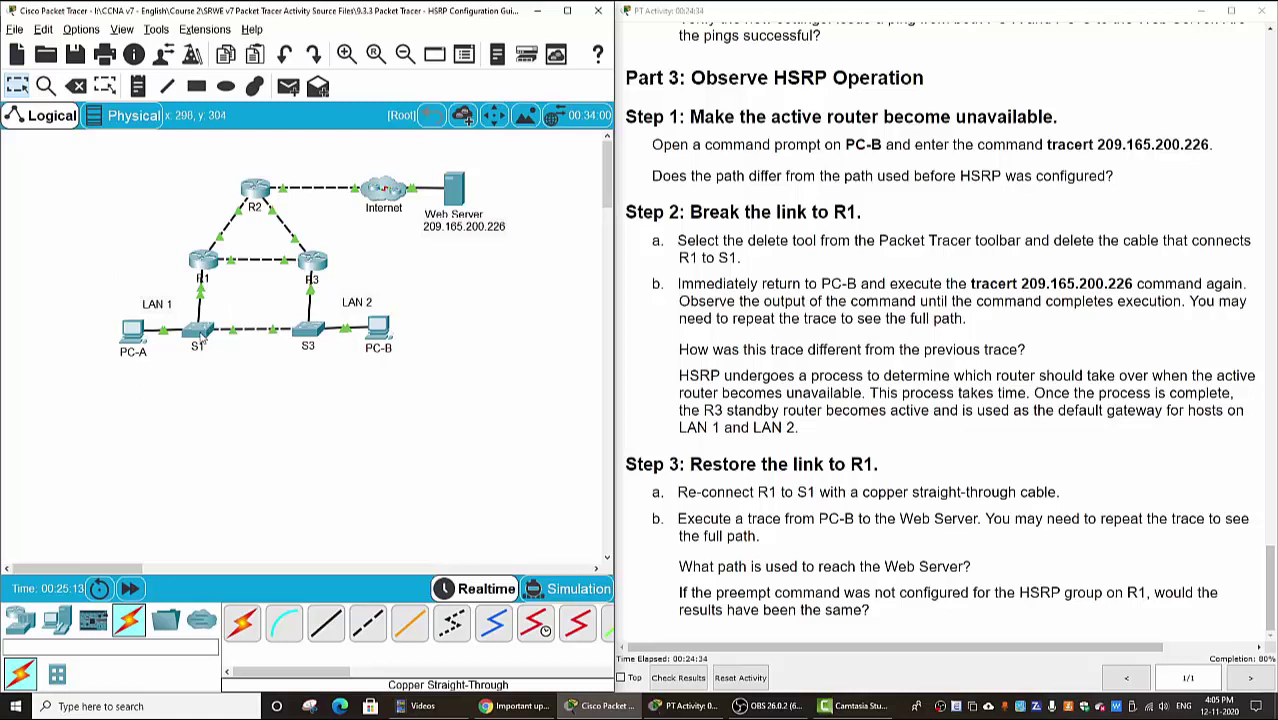
click(75, 86)
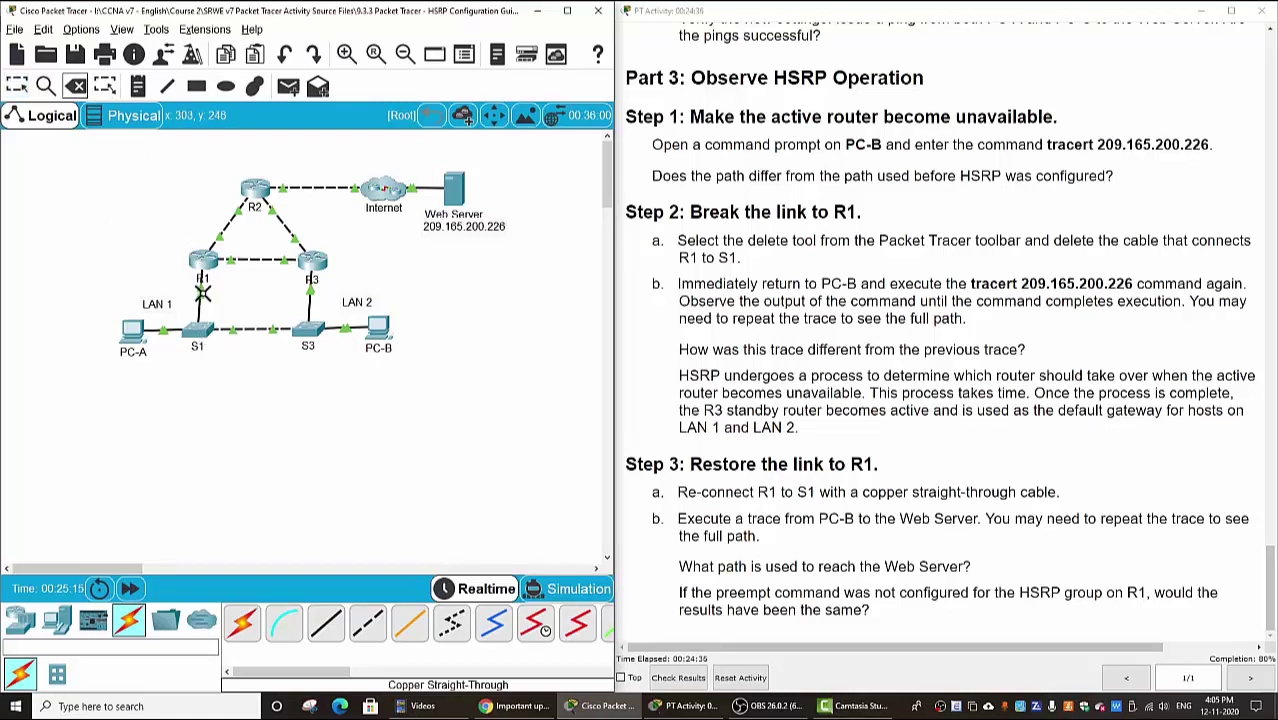
click(201, 300)
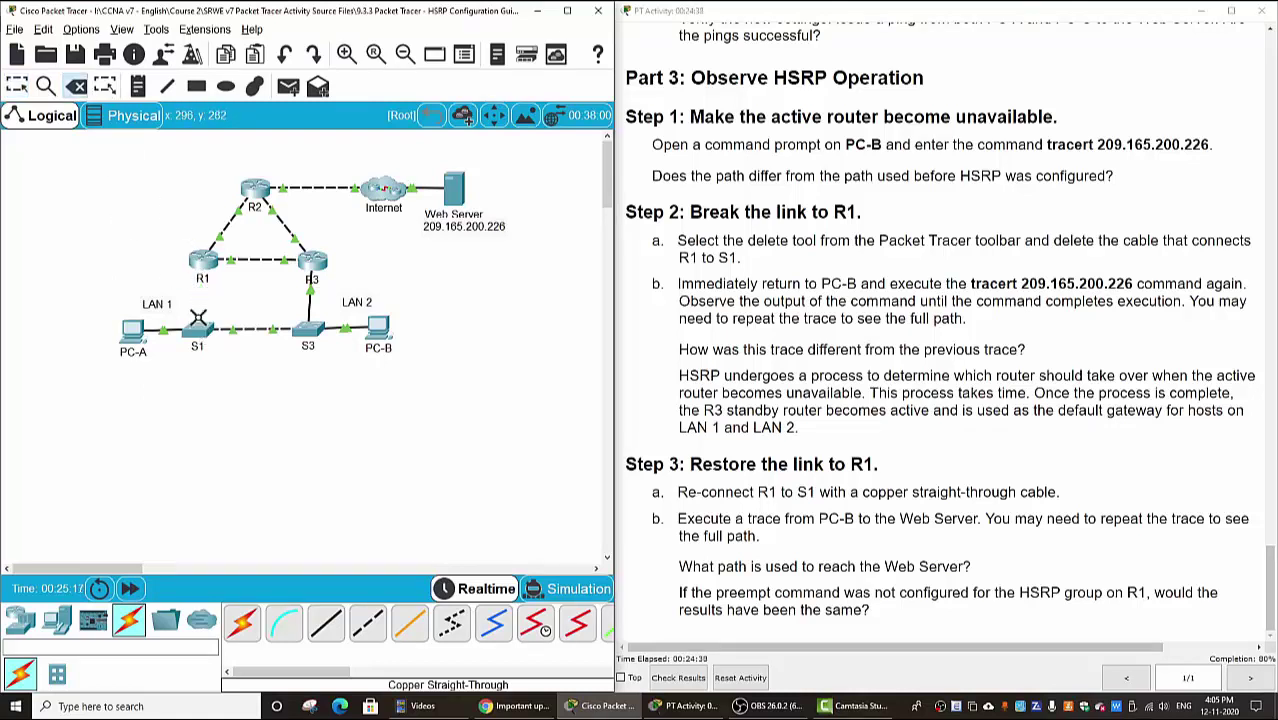
key(Escape)
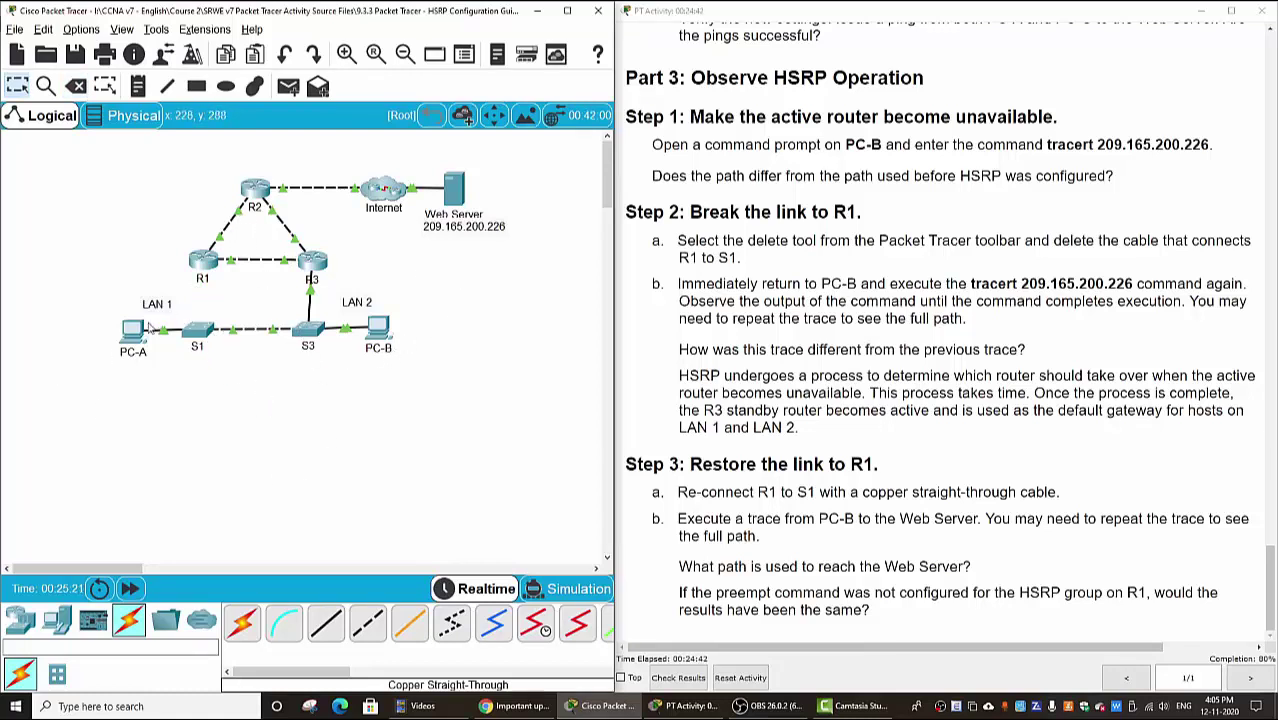
Step: Run tracert 209.165.200.226 twice from PC-B's enlarged command prompt, letting the first trace finish before repeating it
click(380, 330)
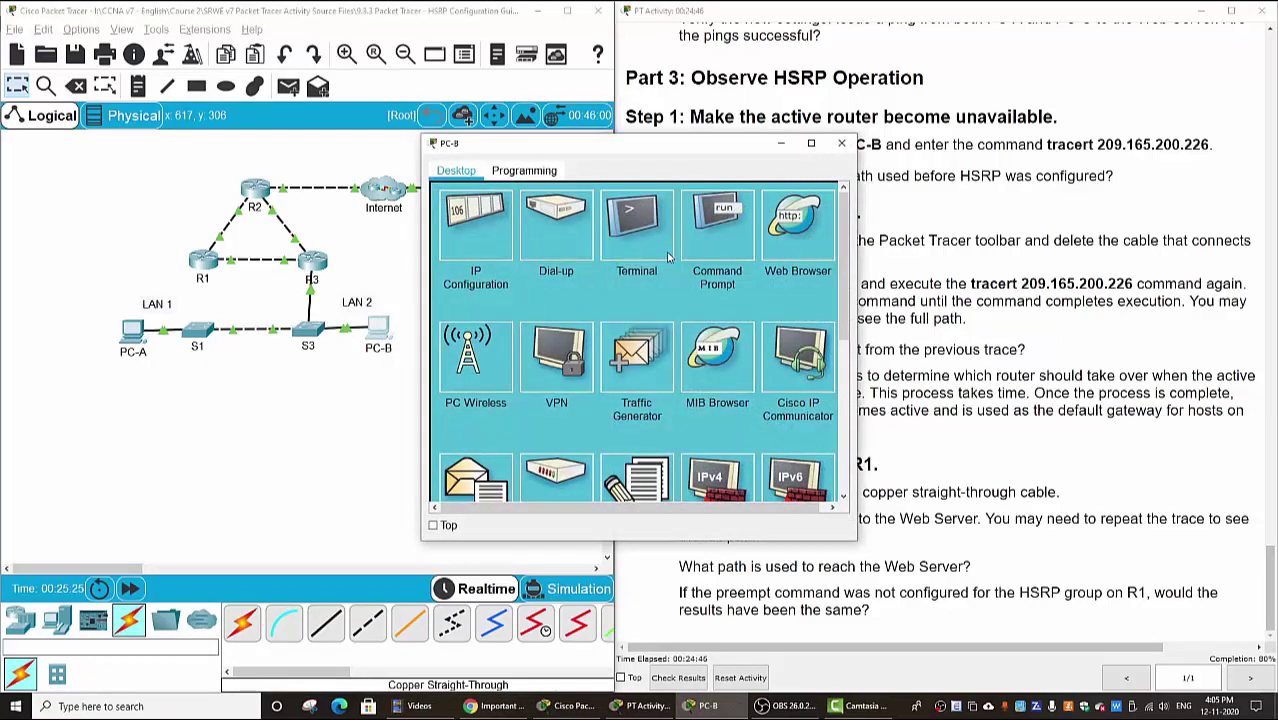
click(722, 253)
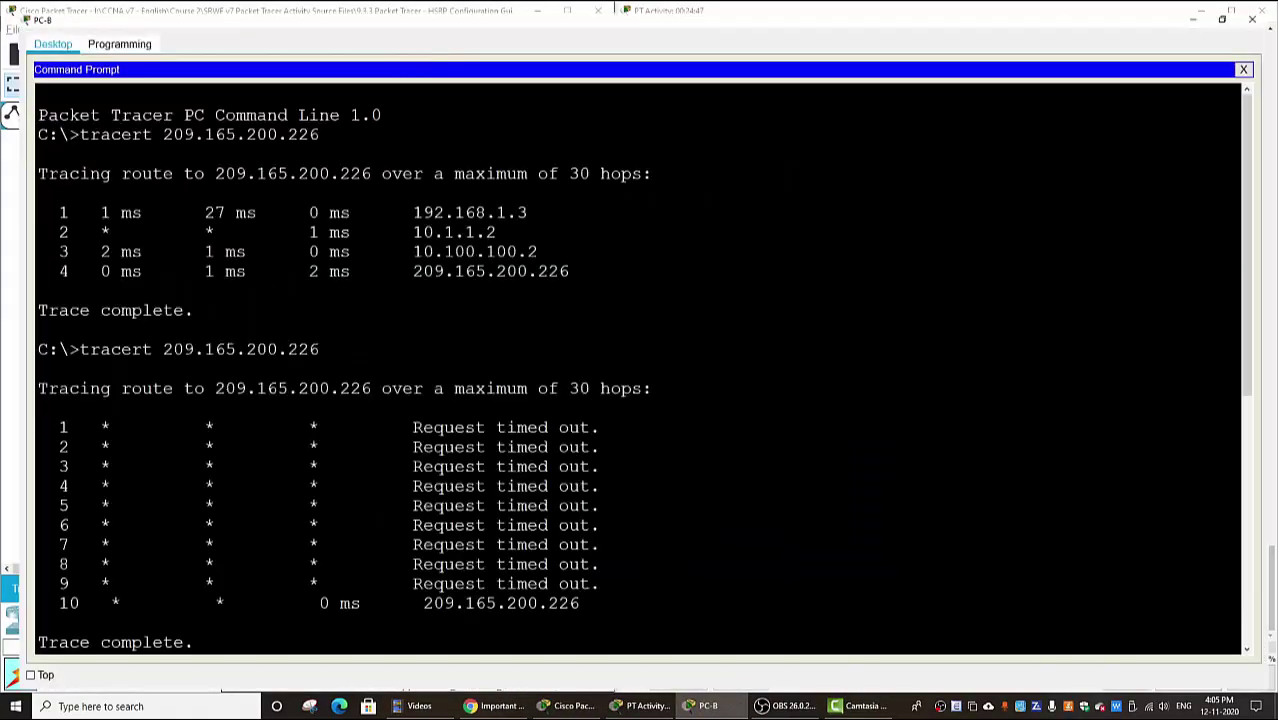
click(811, 143)
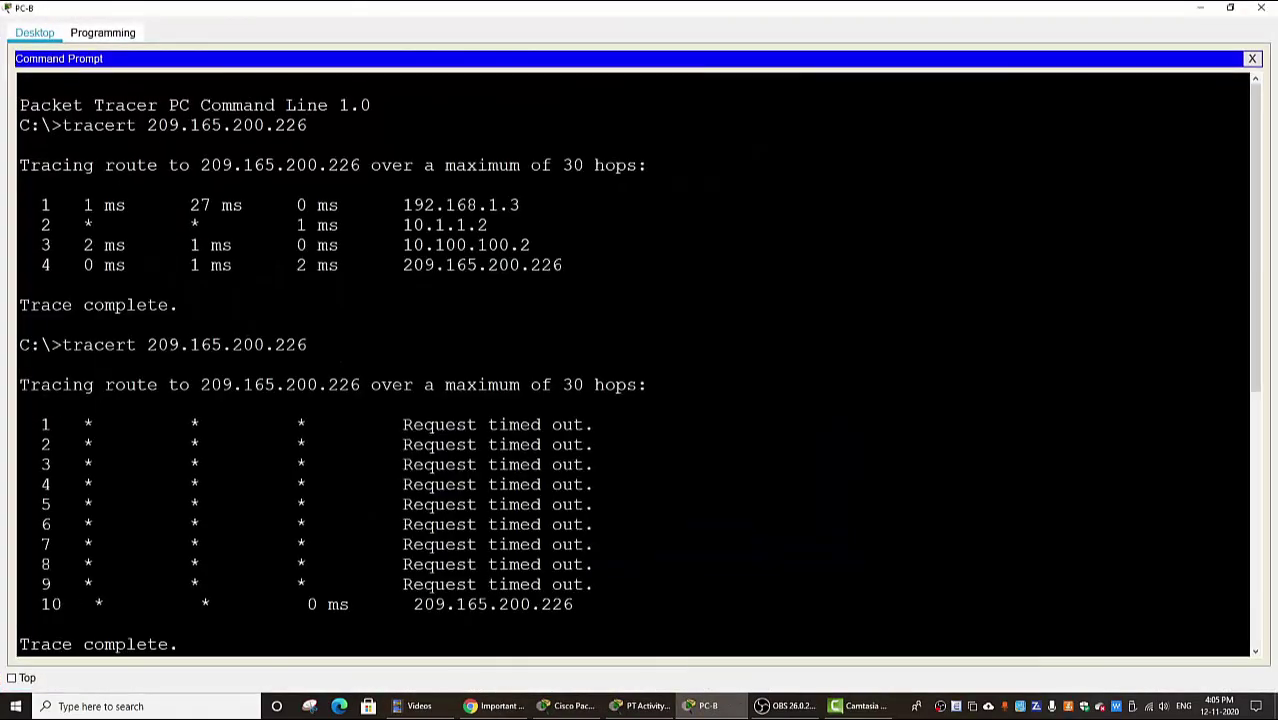
scroll(594, 351, down, 6)
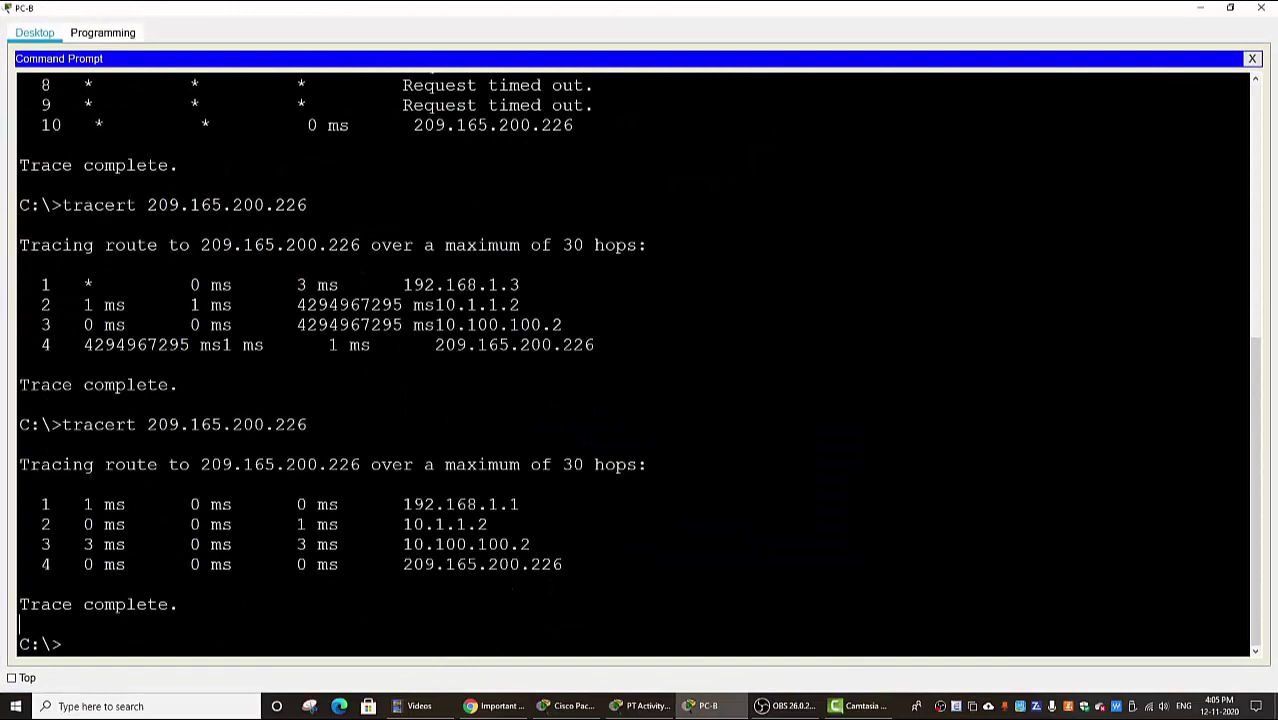
key(Up)
key(Return)
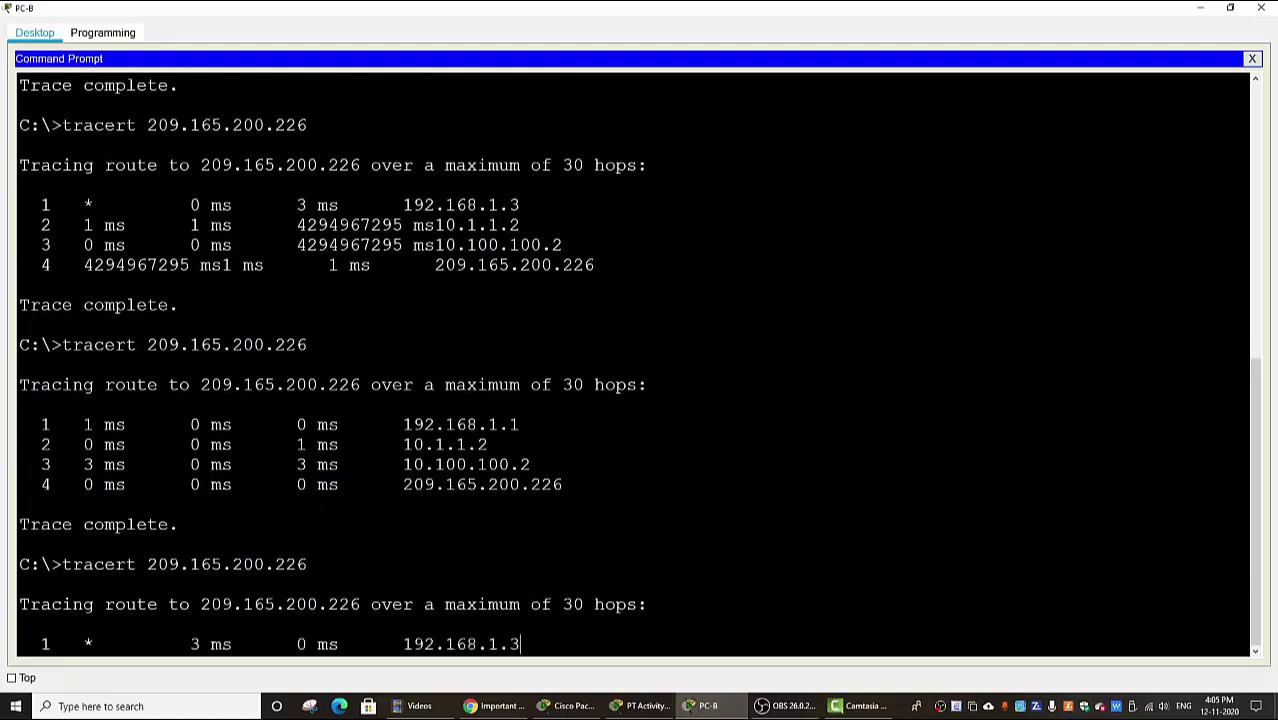
drag(402, 644, 520, 644)
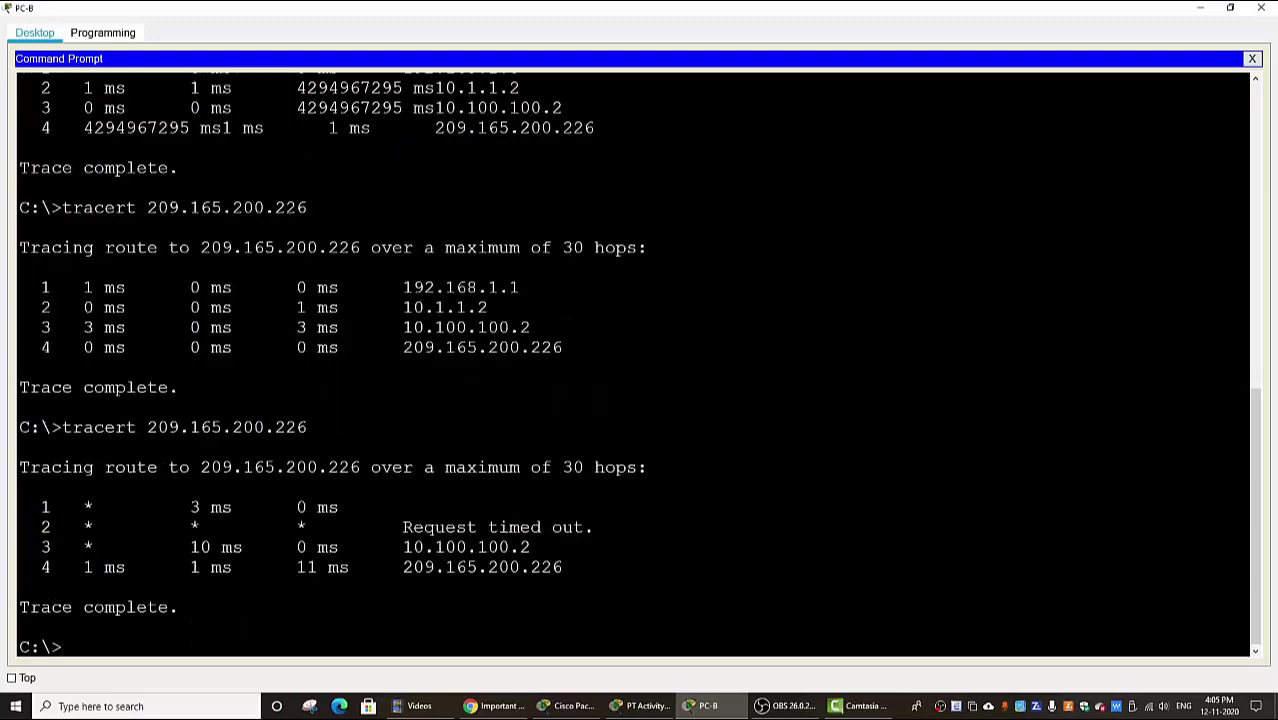
key(Up)
key(Return)
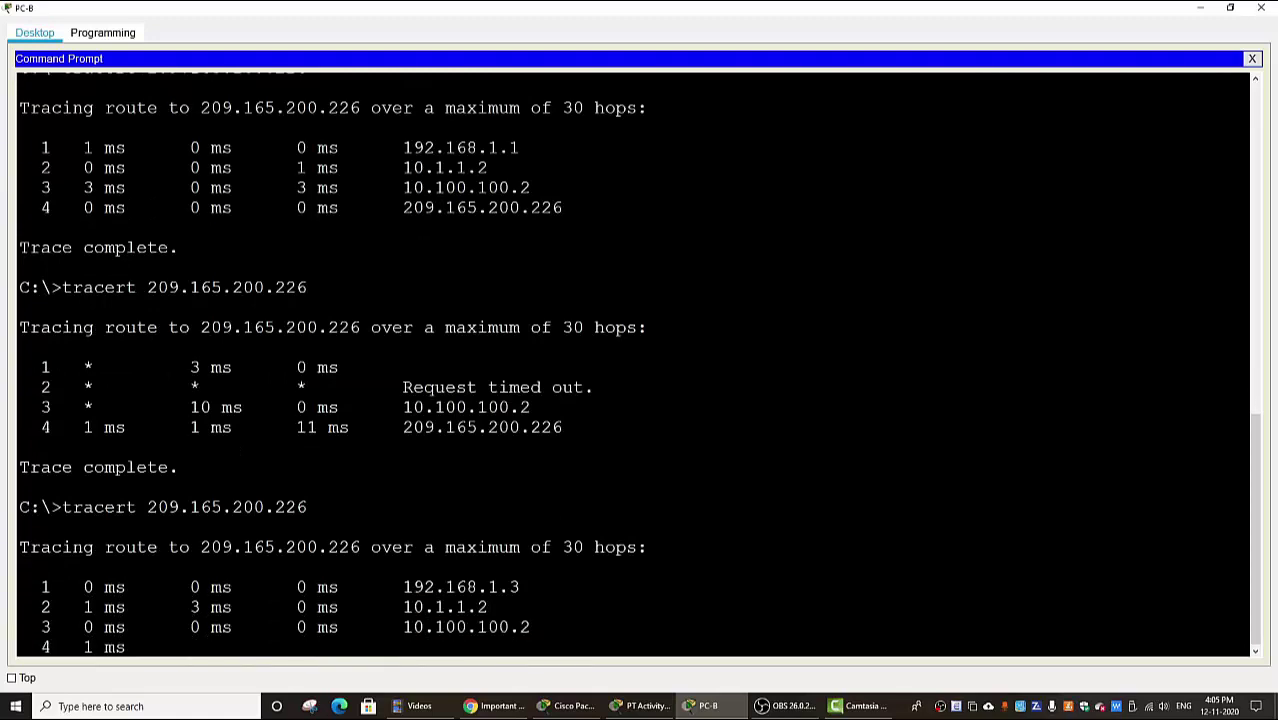
Step: Examine the hop addresses in PC-B's repeated trace with the R1 link broken and close PC-B's window
drag(393, 507, 520, 507)
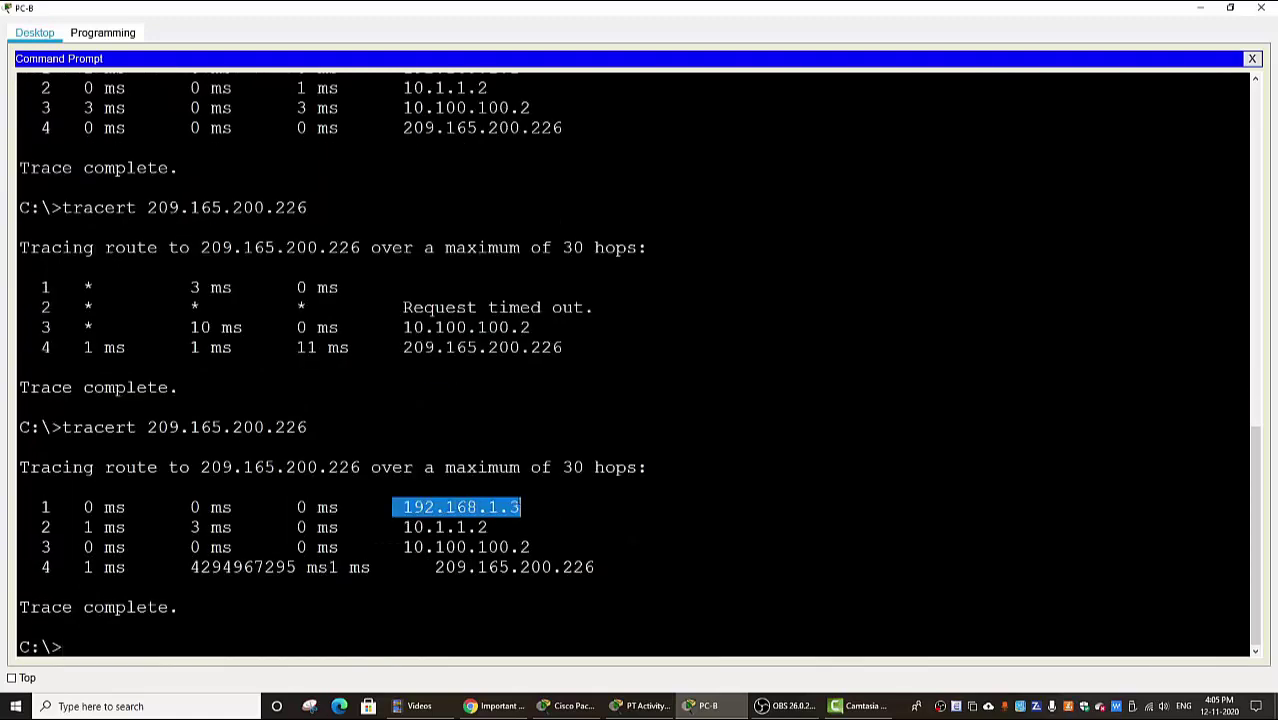
drag(403, 527, 488, 527)
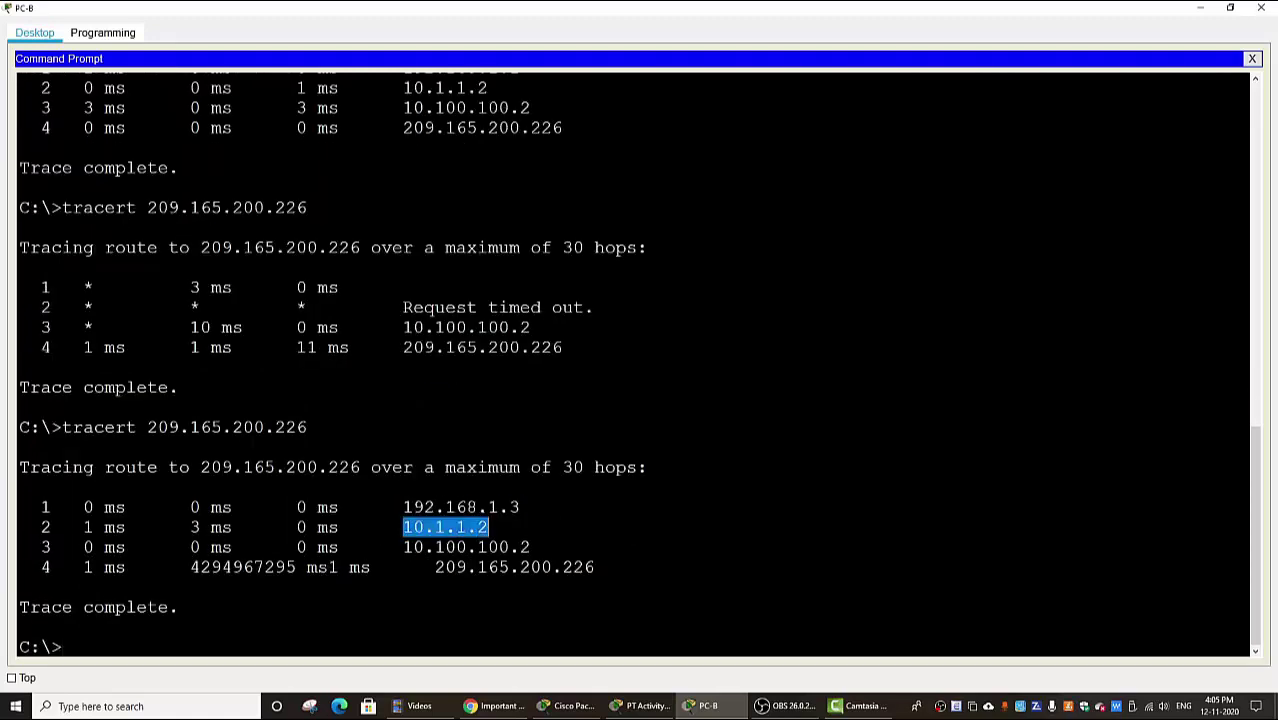
drag(403, 547, 531, 547)
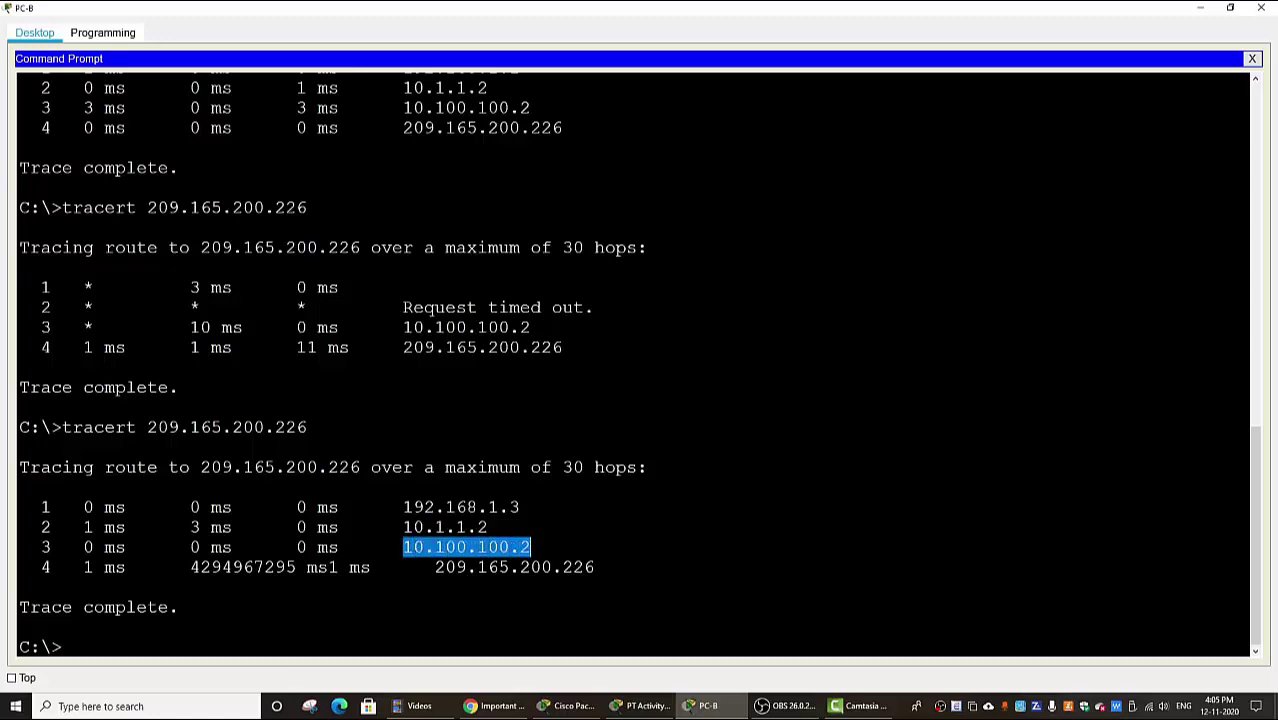
click(531, 547)
drag(428, 567, 562, 567)
click(593, 567)
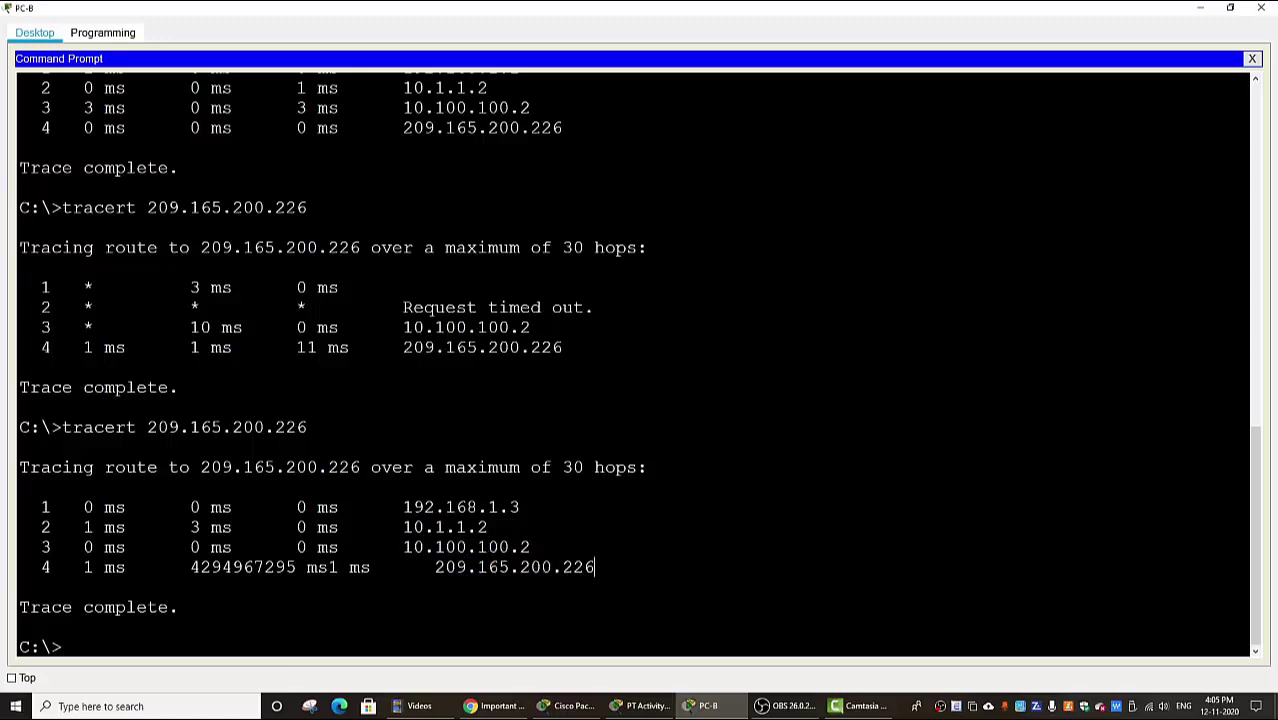
click(1261, 8)
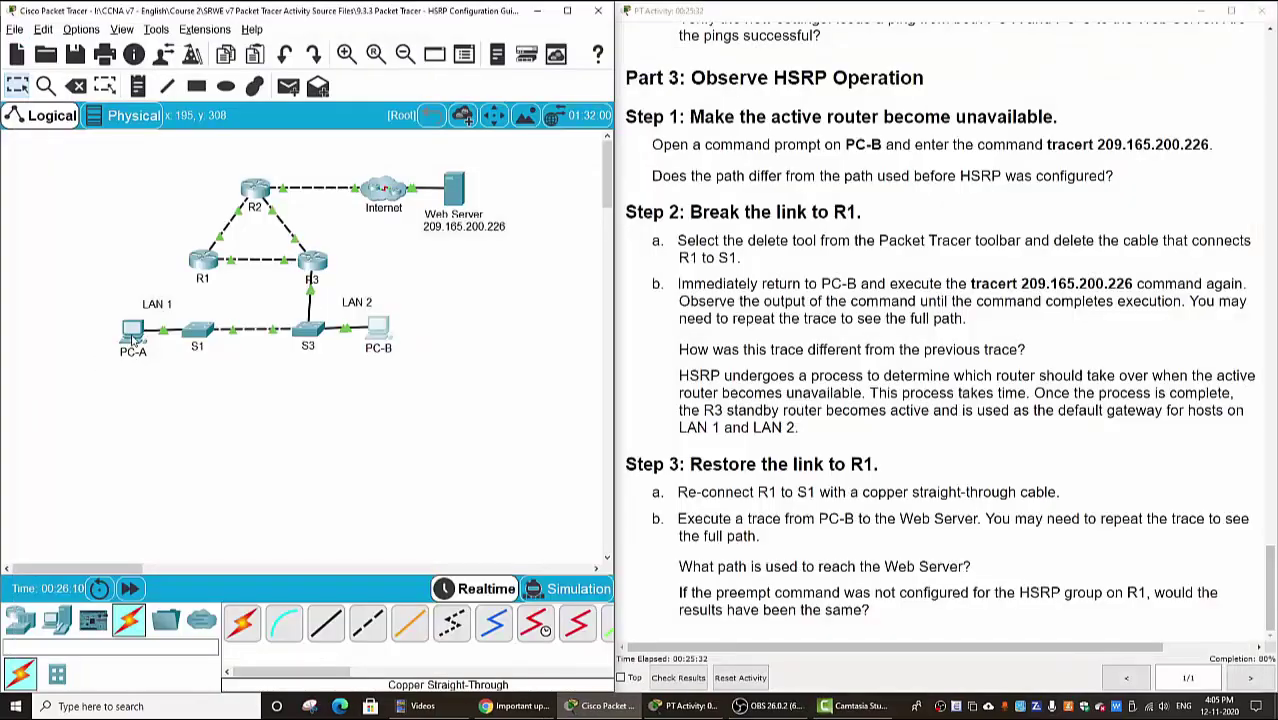
Step: Run tracert 209.165.200.226 from PC-A's enlarged command prompt with the R1–S1 link removed
click(132, 336)
click(716, 232)
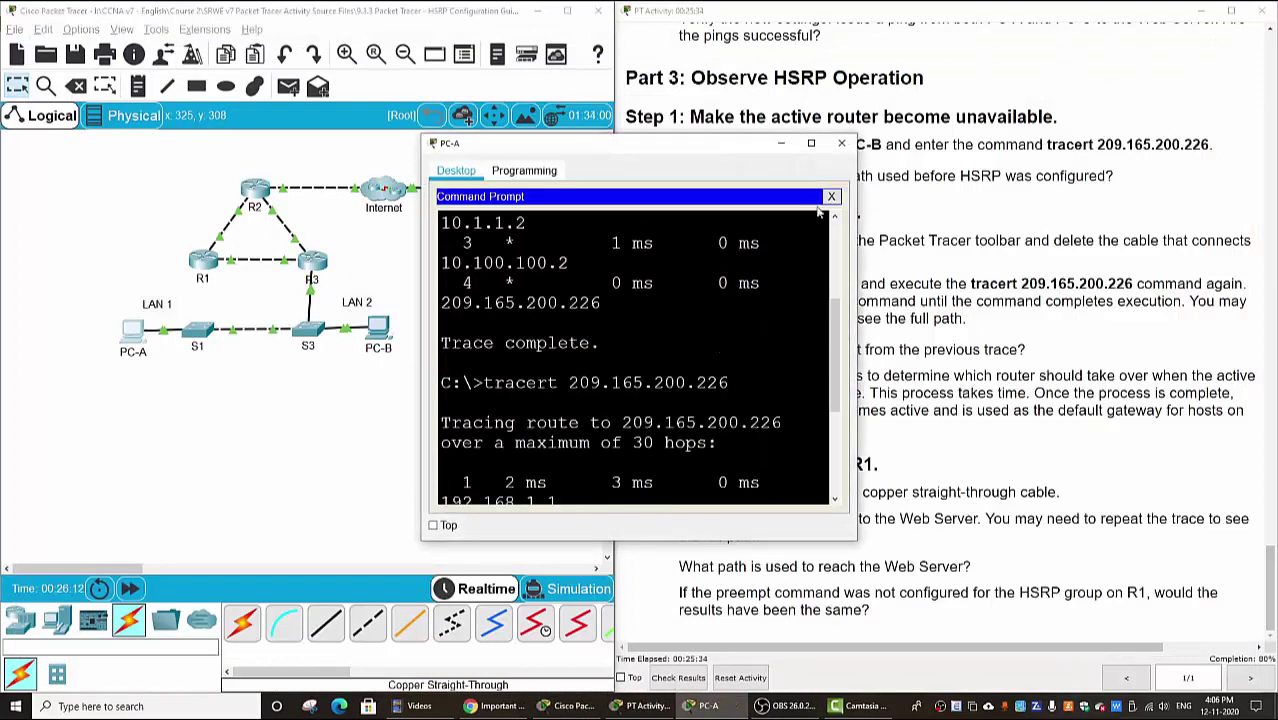
click(811, 143)
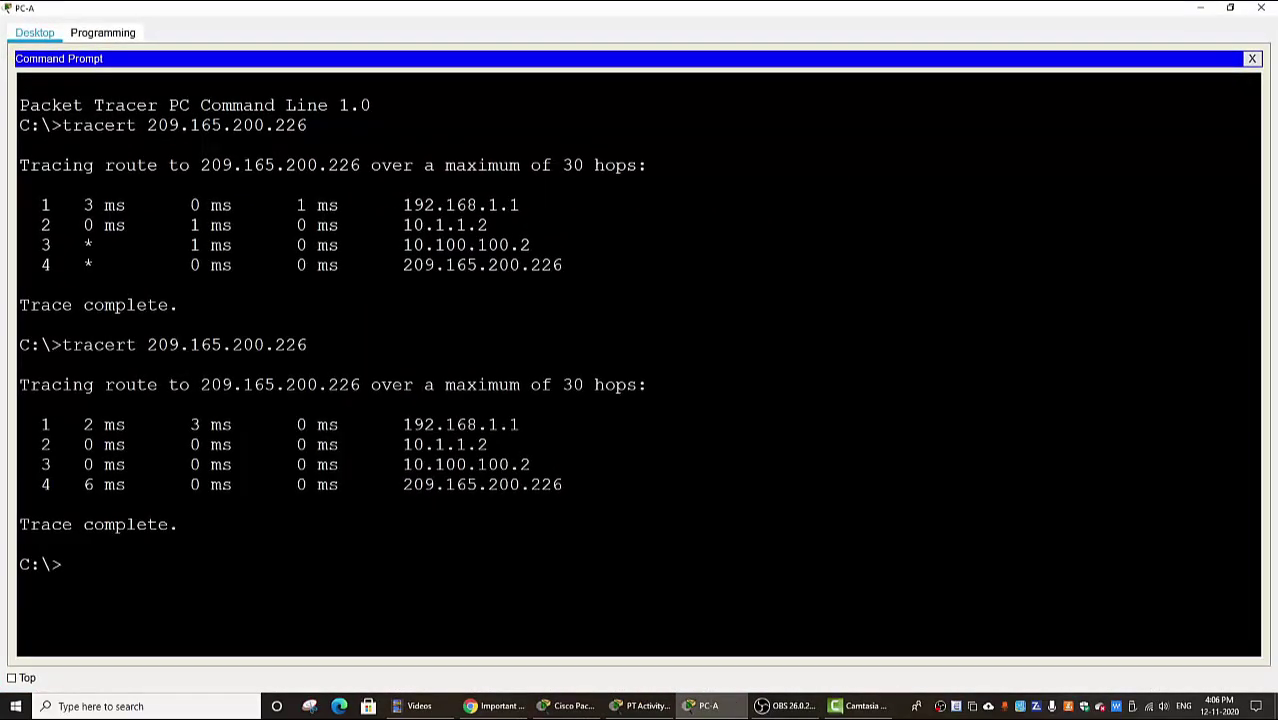
key(Up)
key(Return)
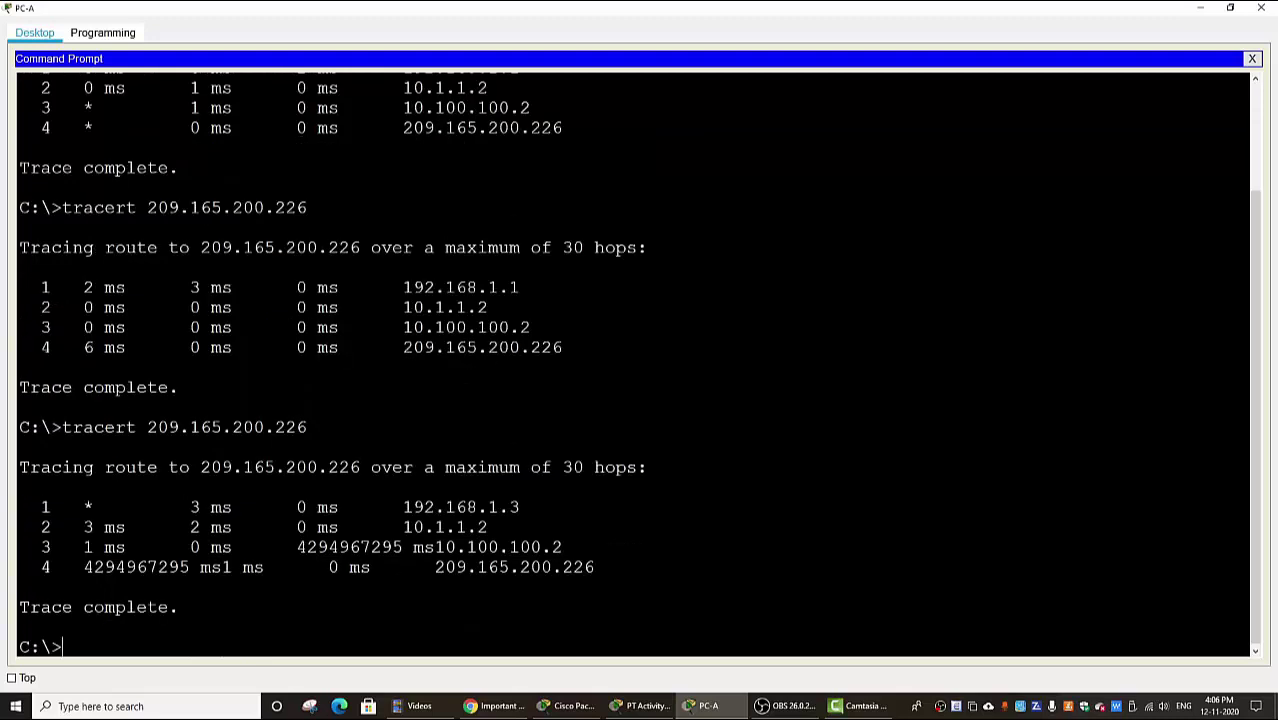
Step: Examine the hop addresses in PC-A's trace made over the broken R1 link and close PC-A's window
drag(403, 507, 520, 507)
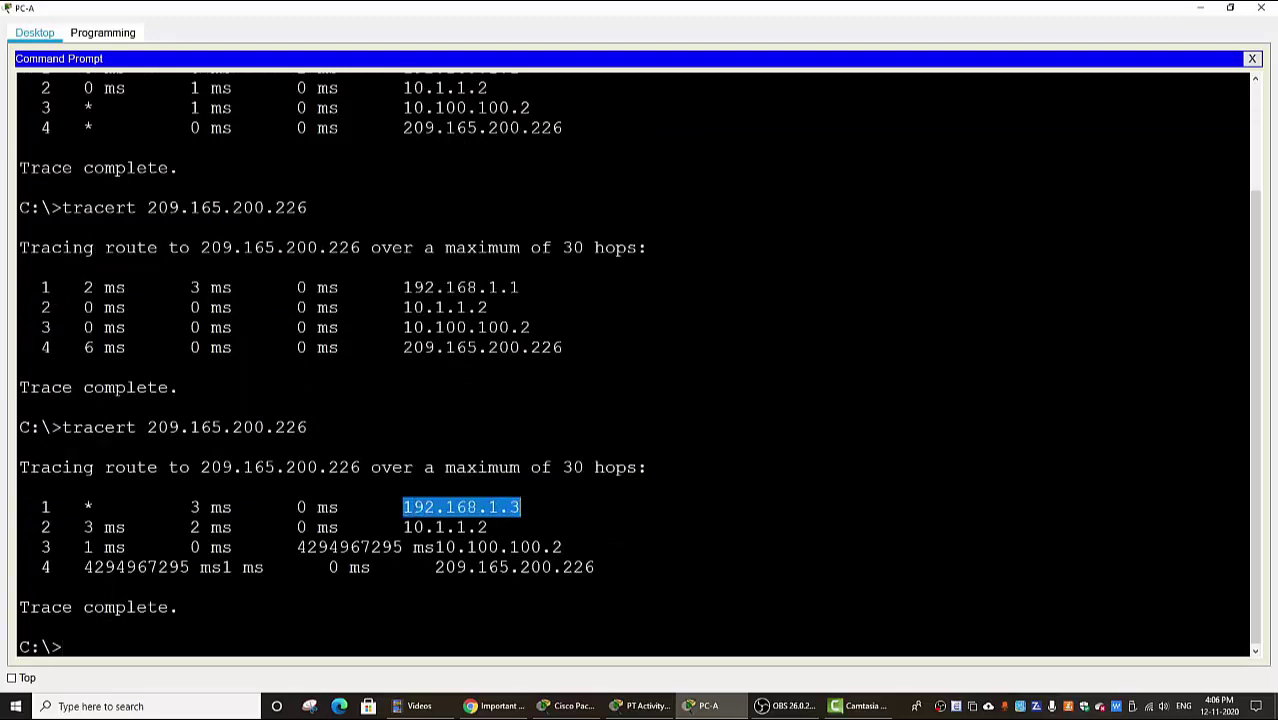
mouse_move(403, 527)
mouse_down()
mouse_move(488, 527)
mouse_move(563, 547)
mouse_up()
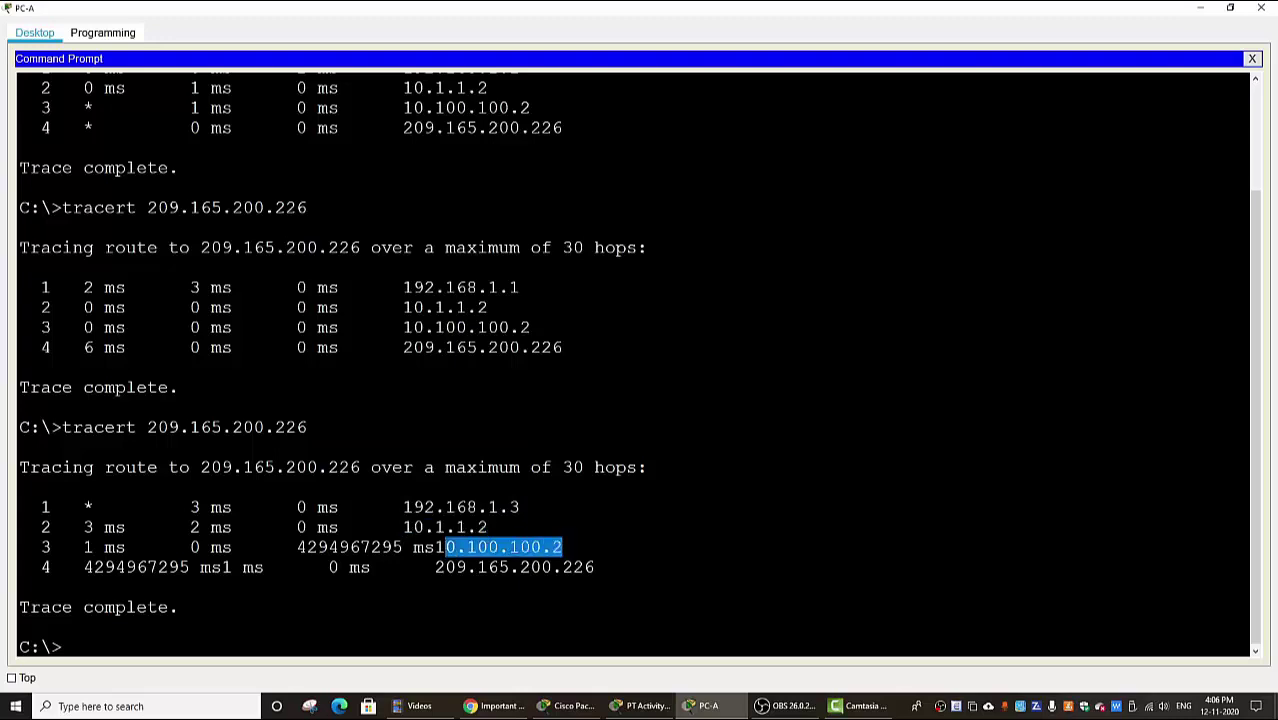
drag(432, 567, 594, 567)
click(180, 607)
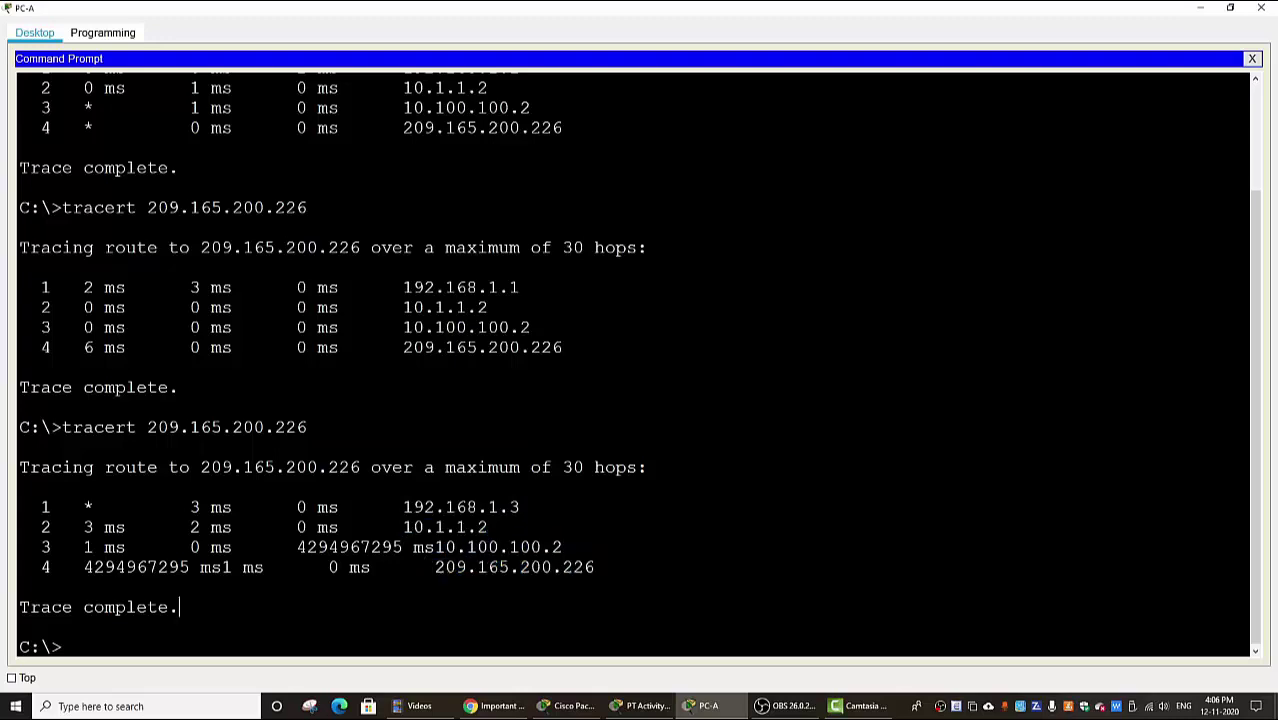
click(1258, 7)
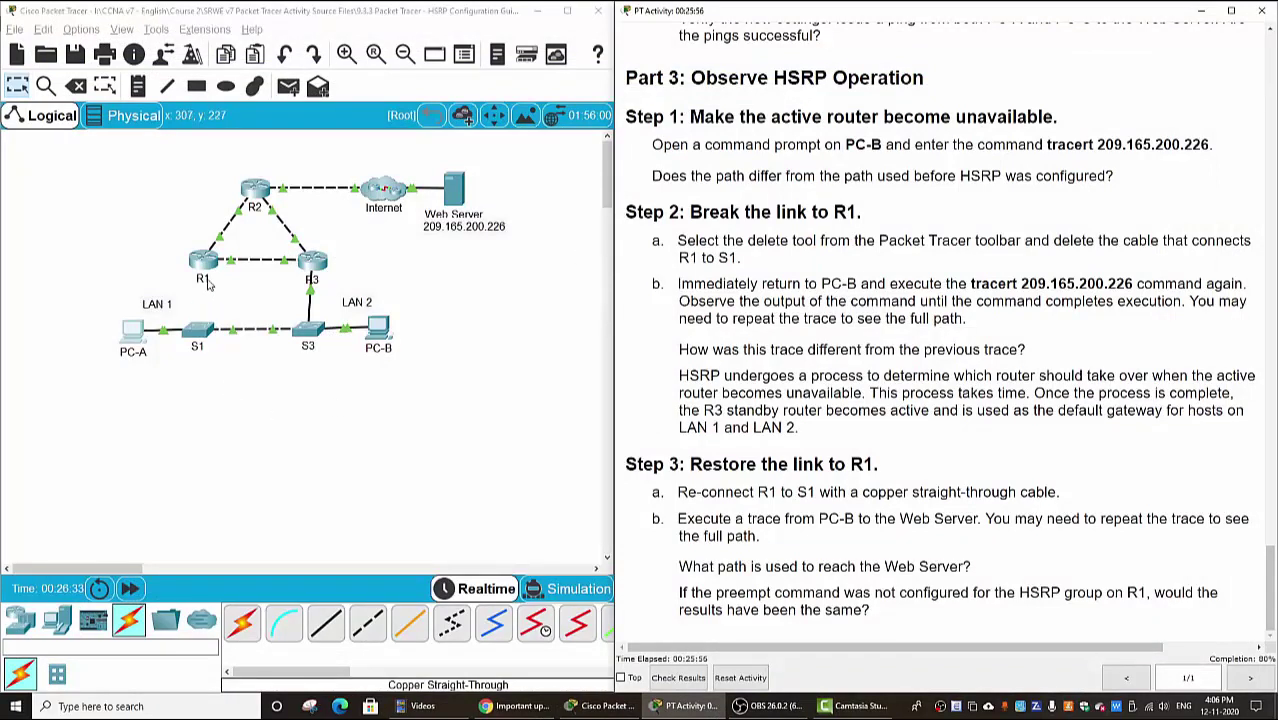
Step: Reconnect R1's GigabitEthernet0/1 to S1's GigabitEthernet0/2 with a copper straight-through cable and fast-forward the simulation time
click(127, 192)
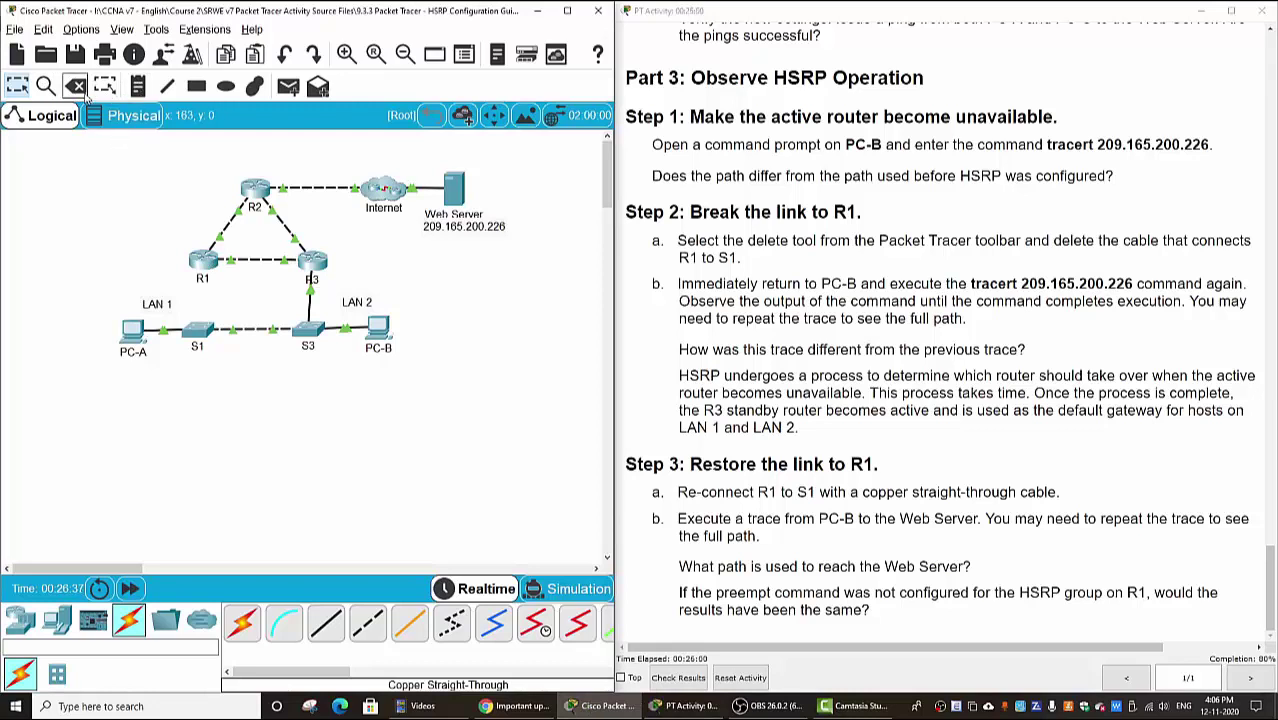
click(326, 624)
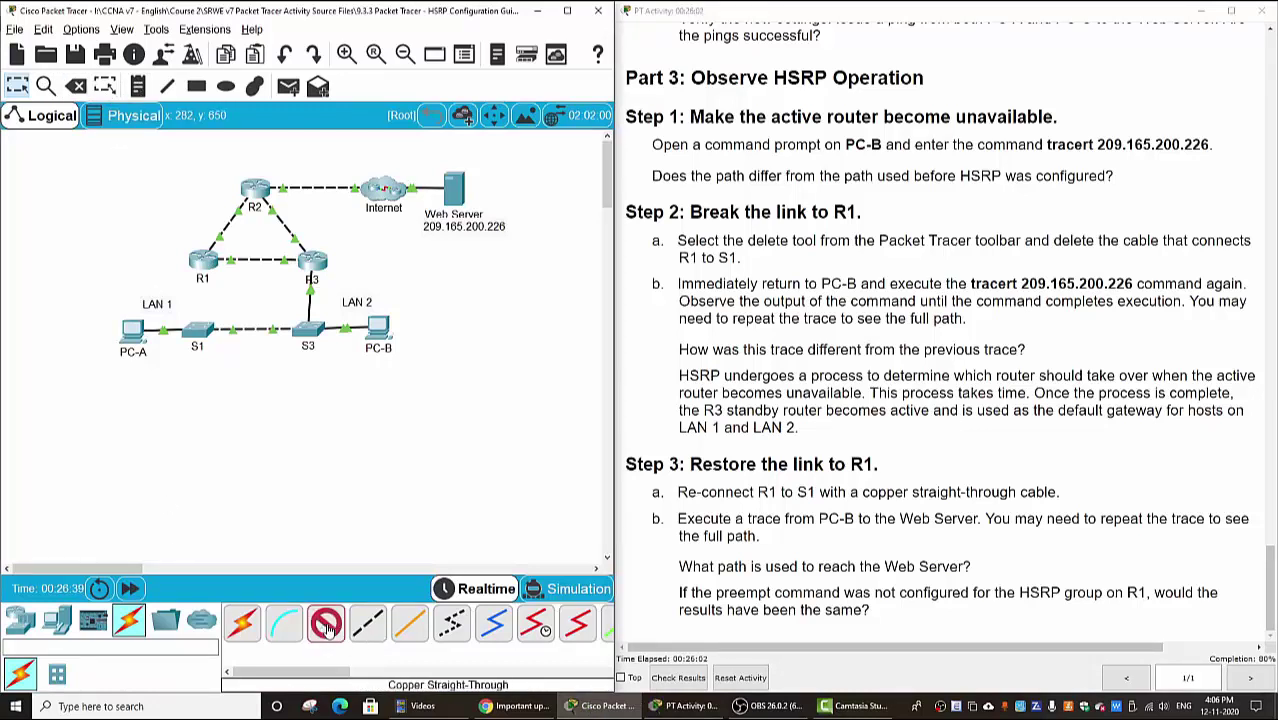
click(201, 265)
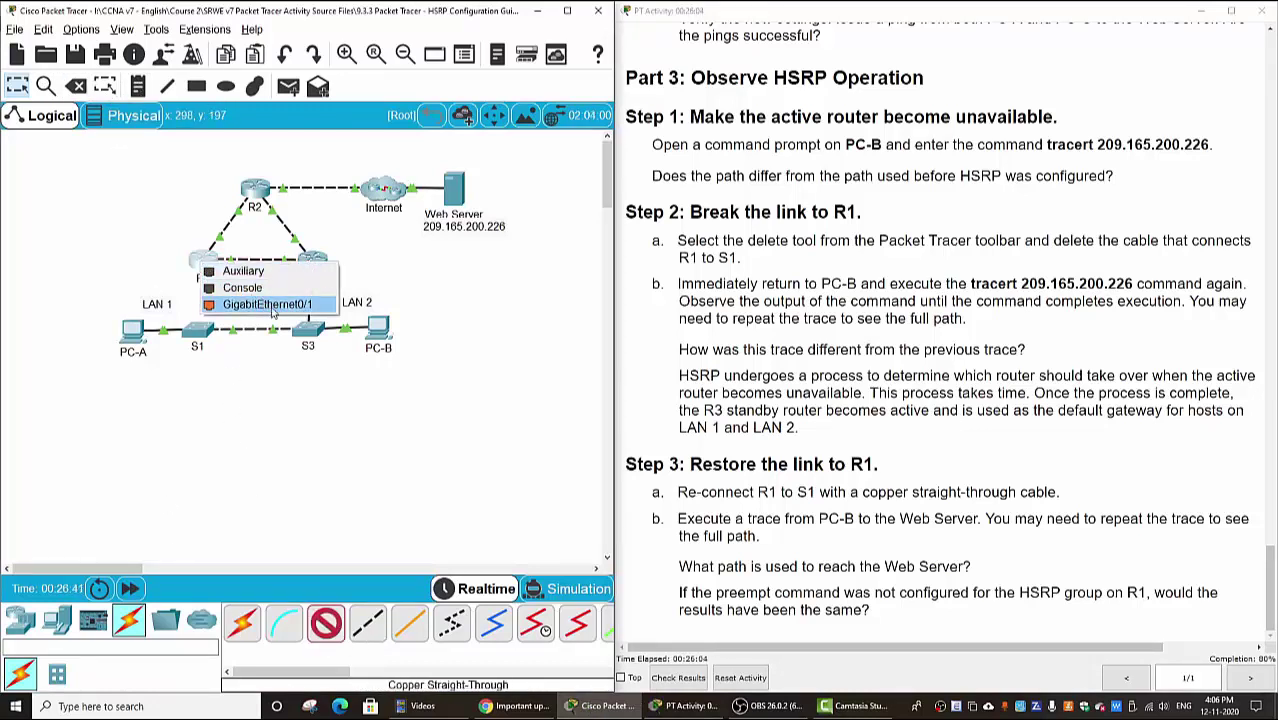
click(212, 305)
click(205, 331)
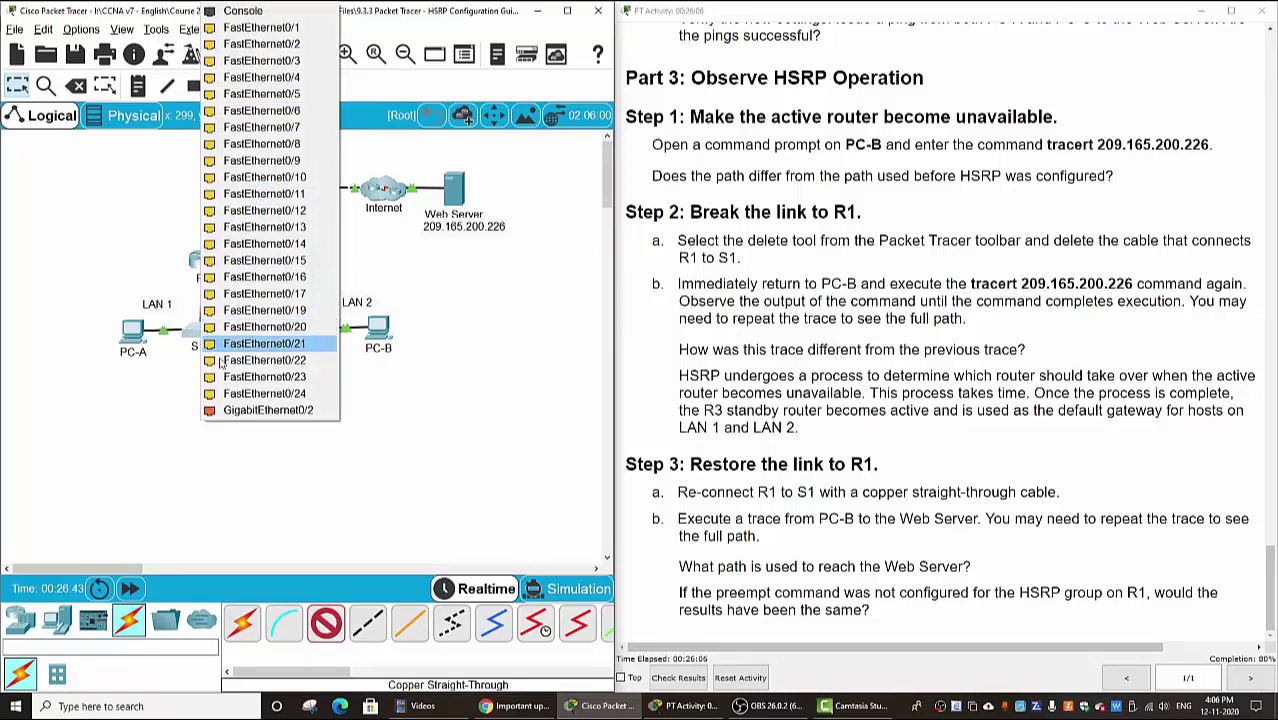
click(266, 410)
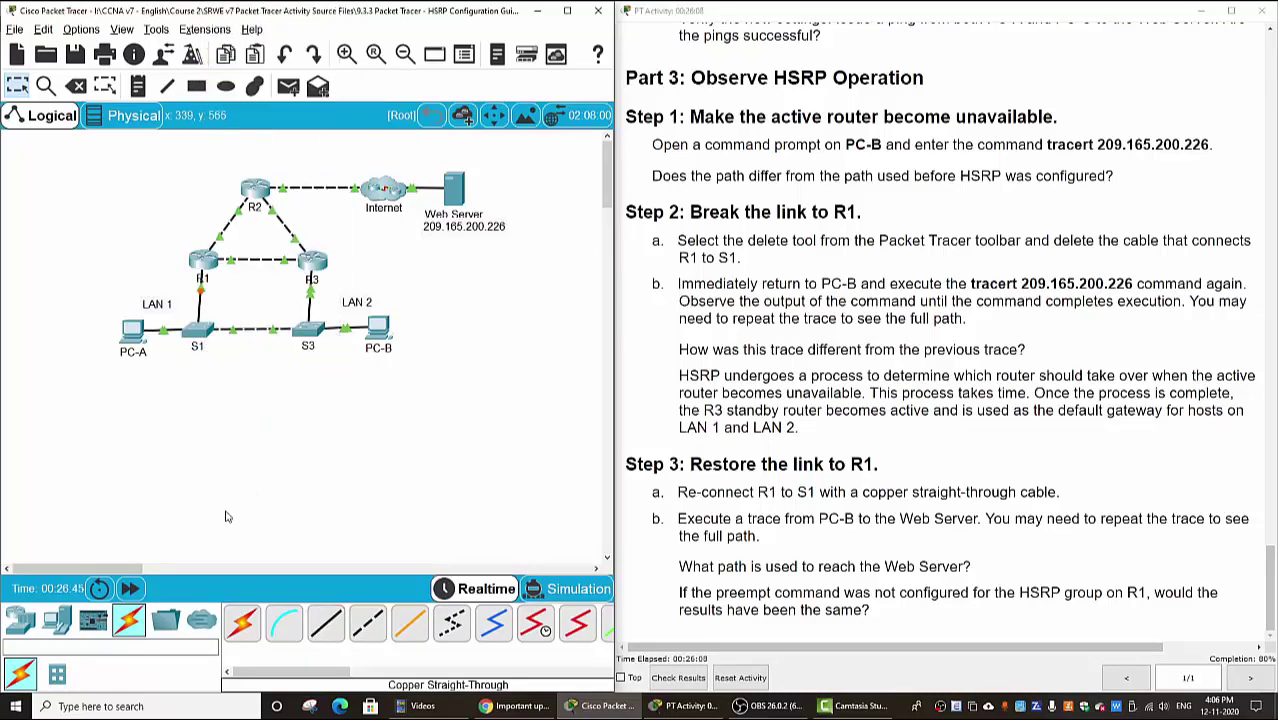
click(131, 589)
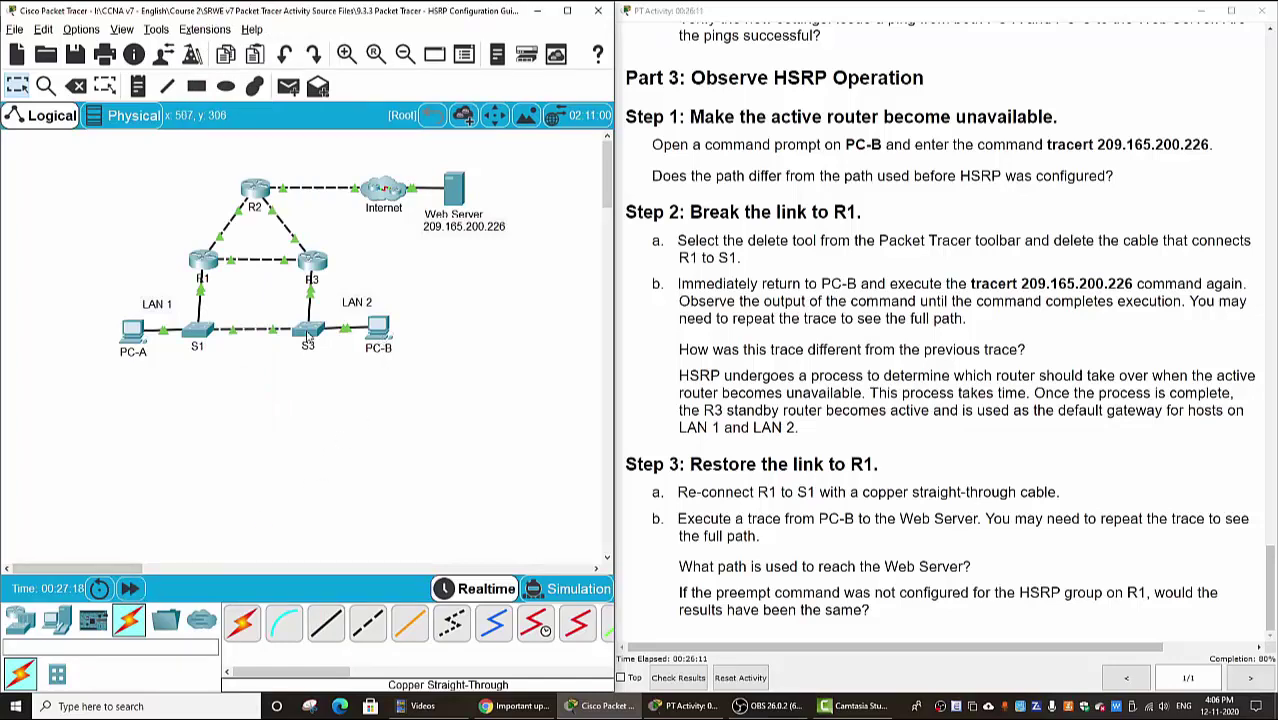
Step: Run tracert 209.165.200.226 from PC-A's enlarged command prompt over the restored R1 link
click(133, 330)
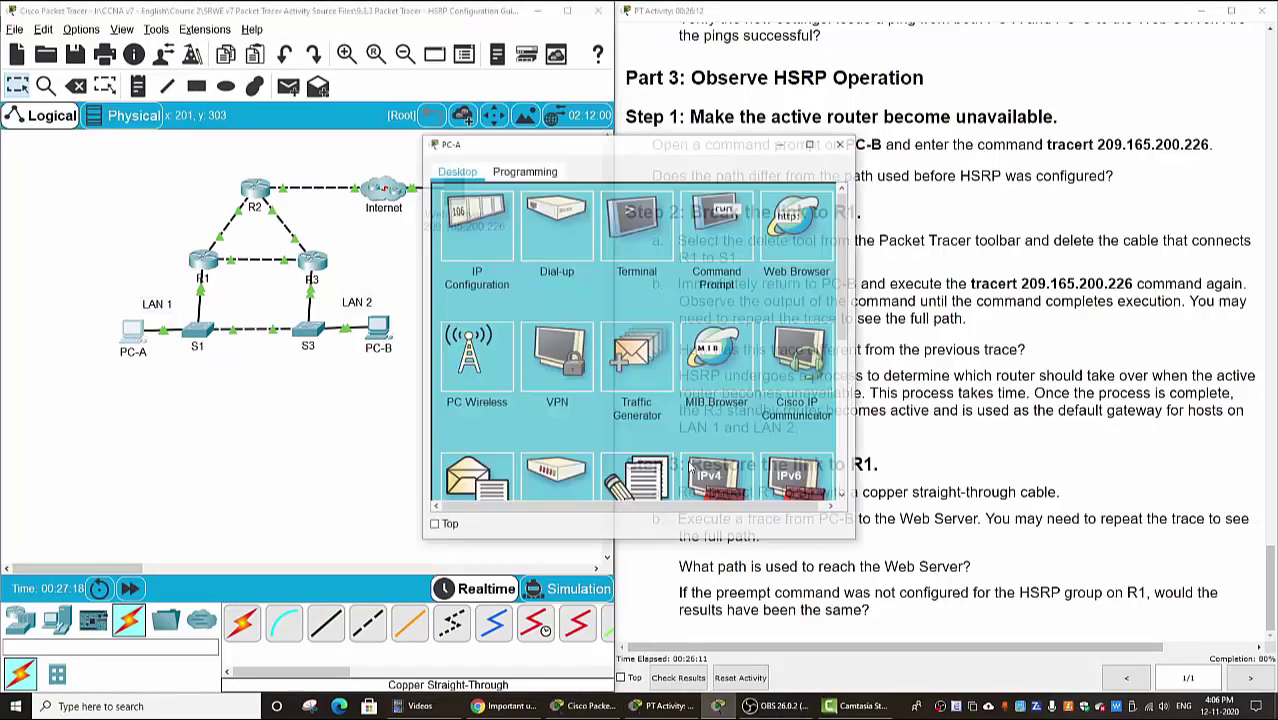
click(811, 143)
key(Up)
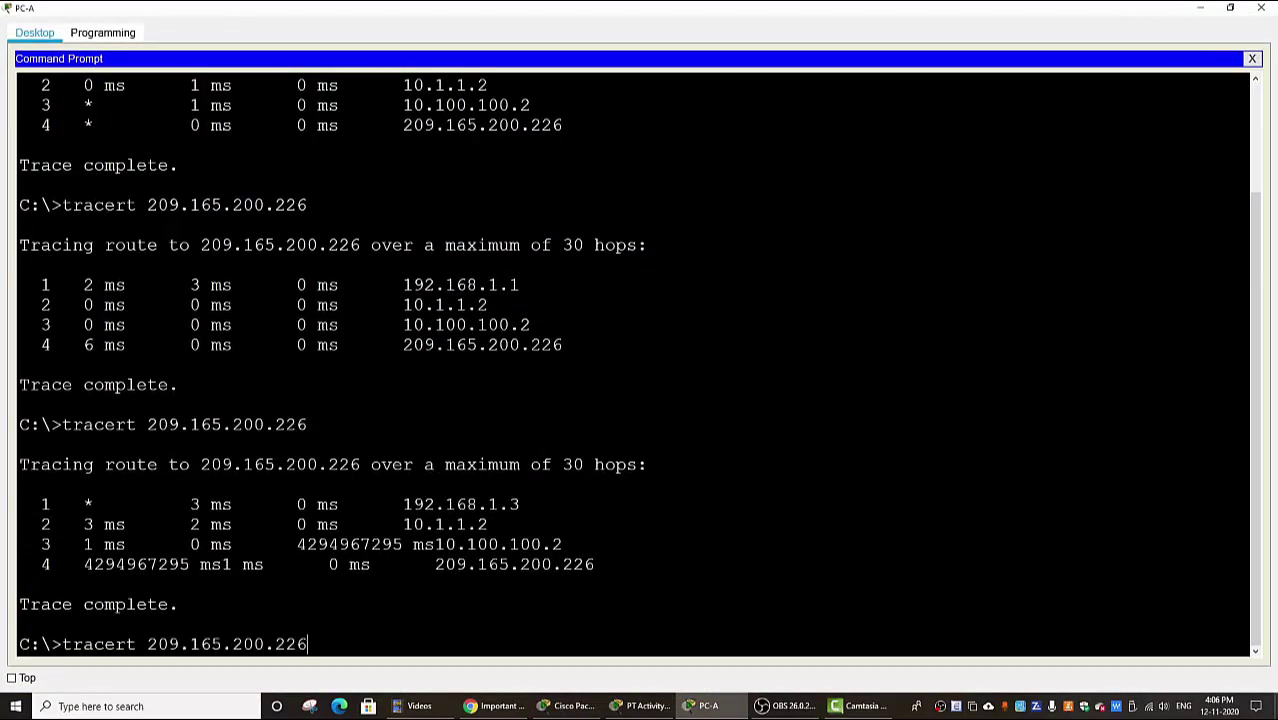
key(Return)
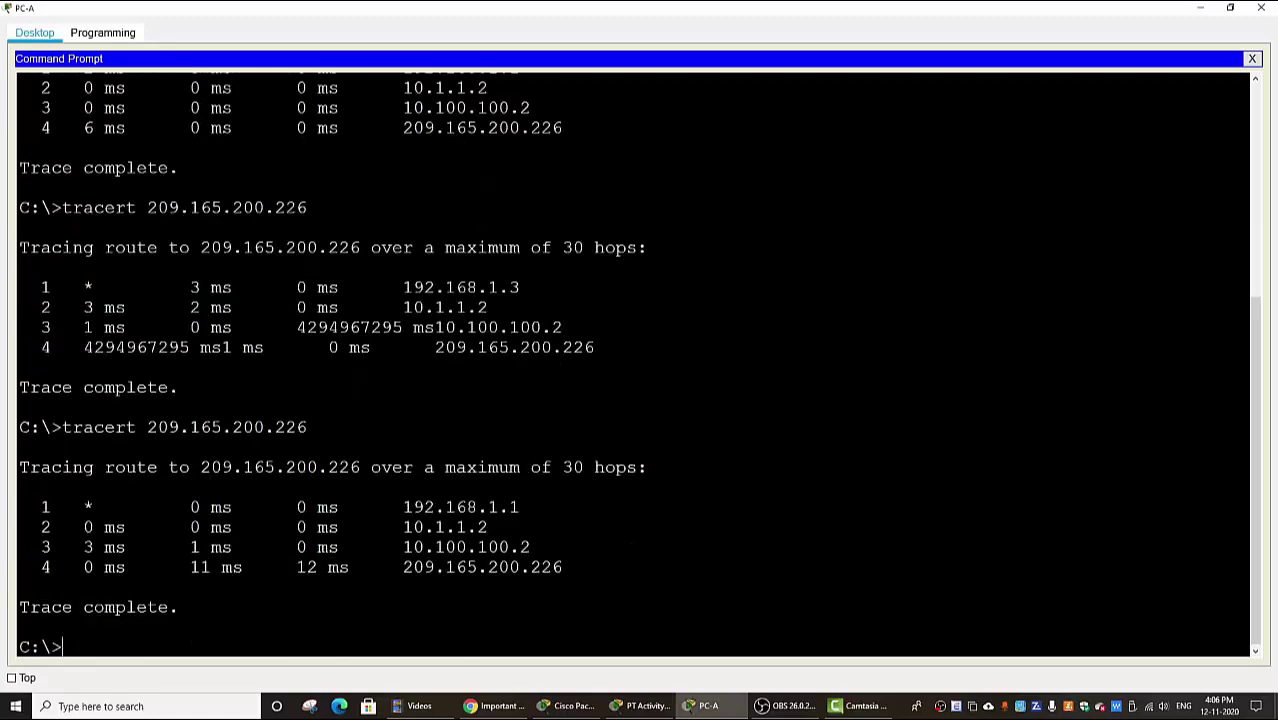
Step: Check the first-hop gateway address in PC-A's trace made after restoring the link and close PC-A's window
drag(403, 507, 520, 507)
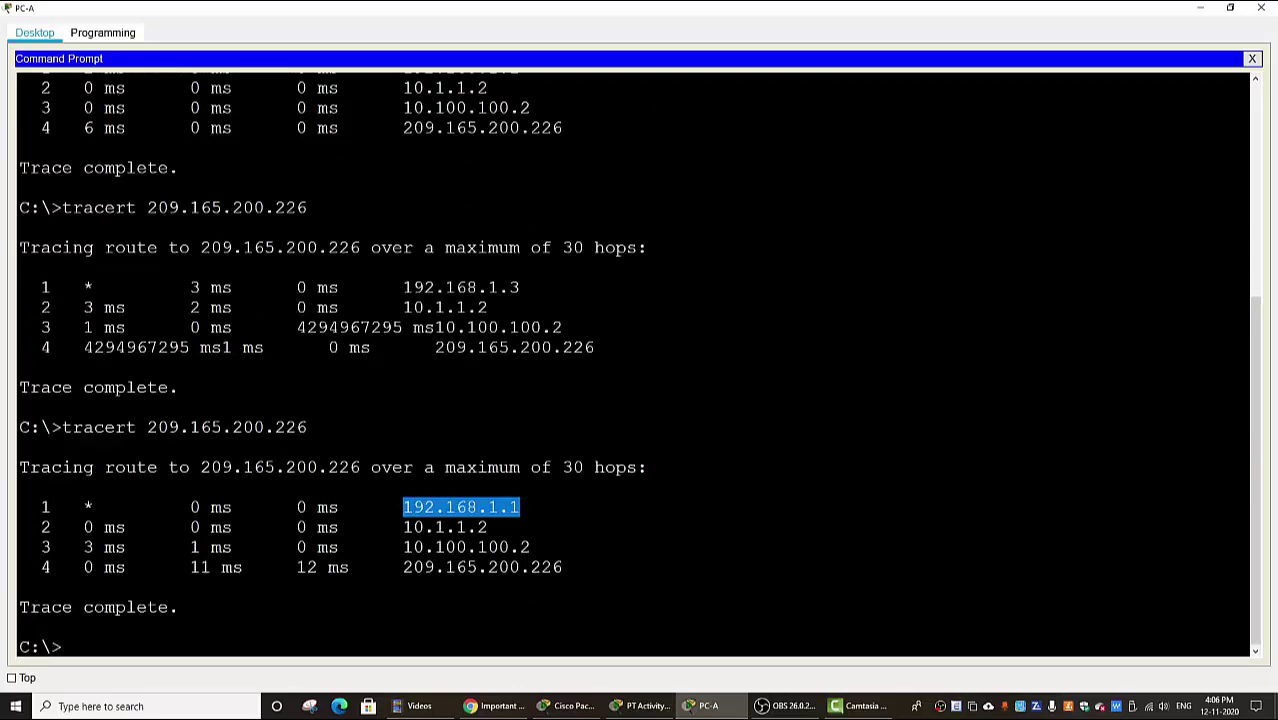
click(487, 527)
click(1262, 8)
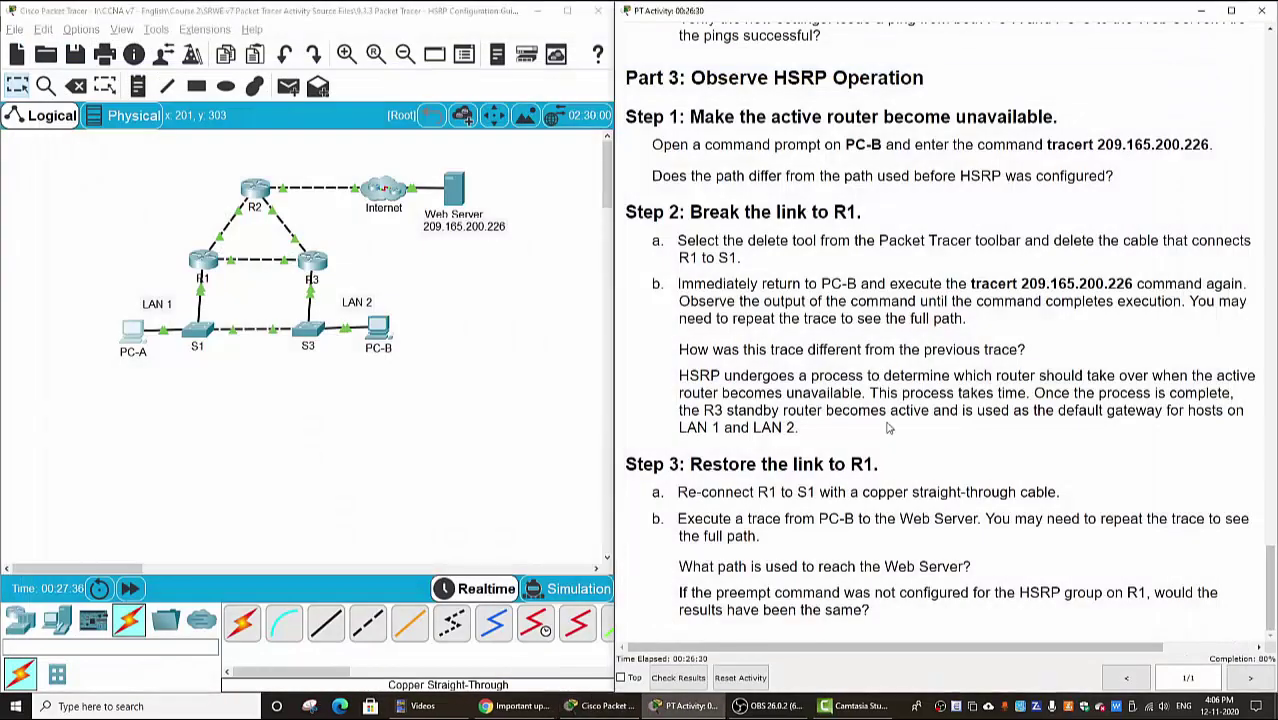